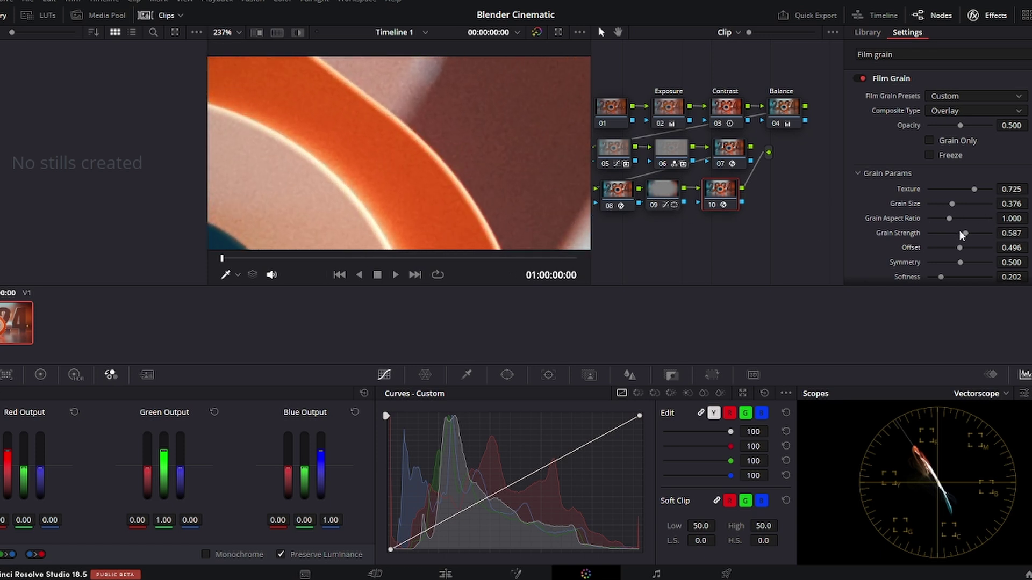
left_click_drag(966, 237, 958, 237)
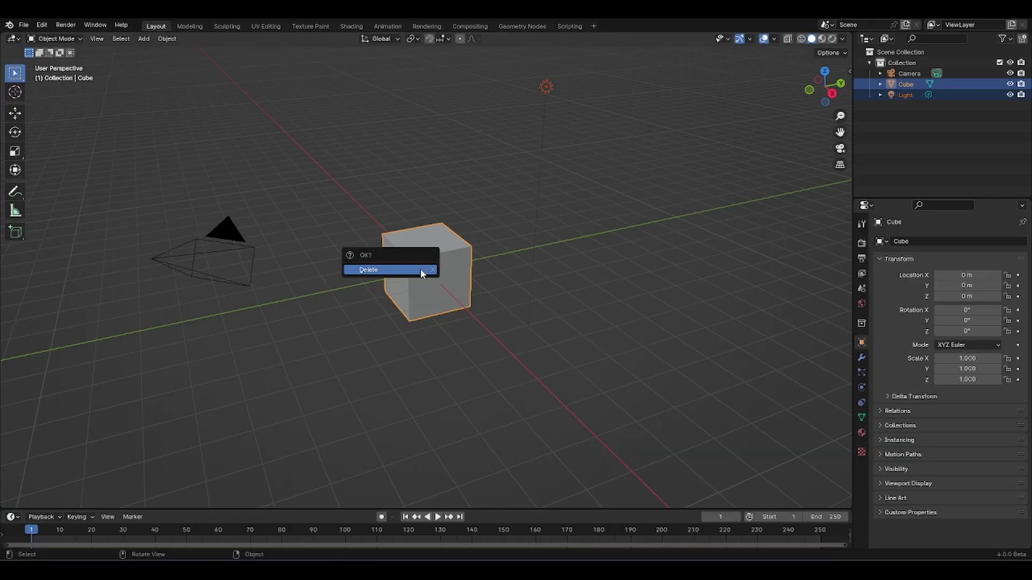
left_click(422, 269)
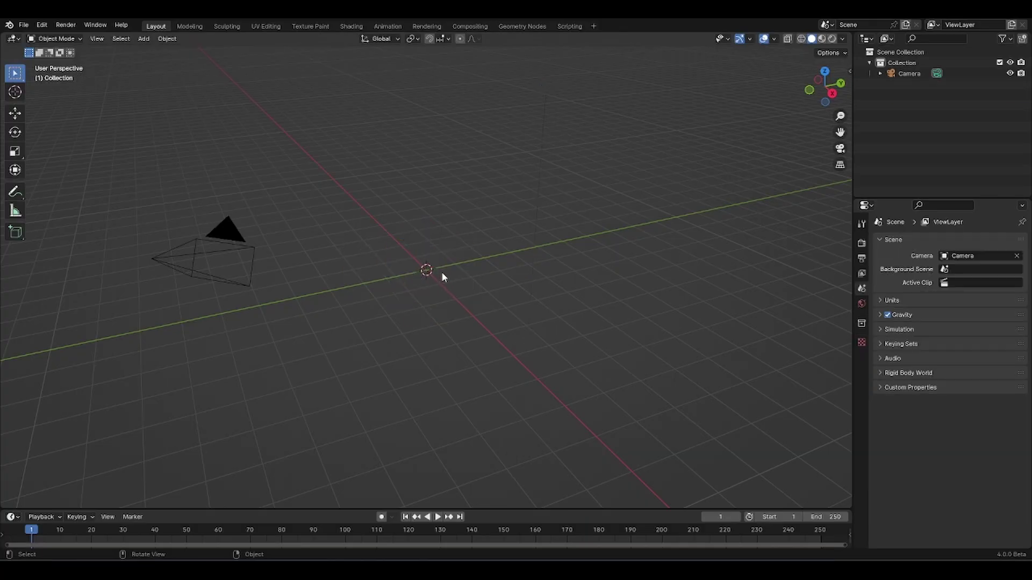
- Import Blender_logo_no_text.svg from the Downloads folder as Scalable Vector Graphics
left_click(23, 25)
mouse_move(73, 191)
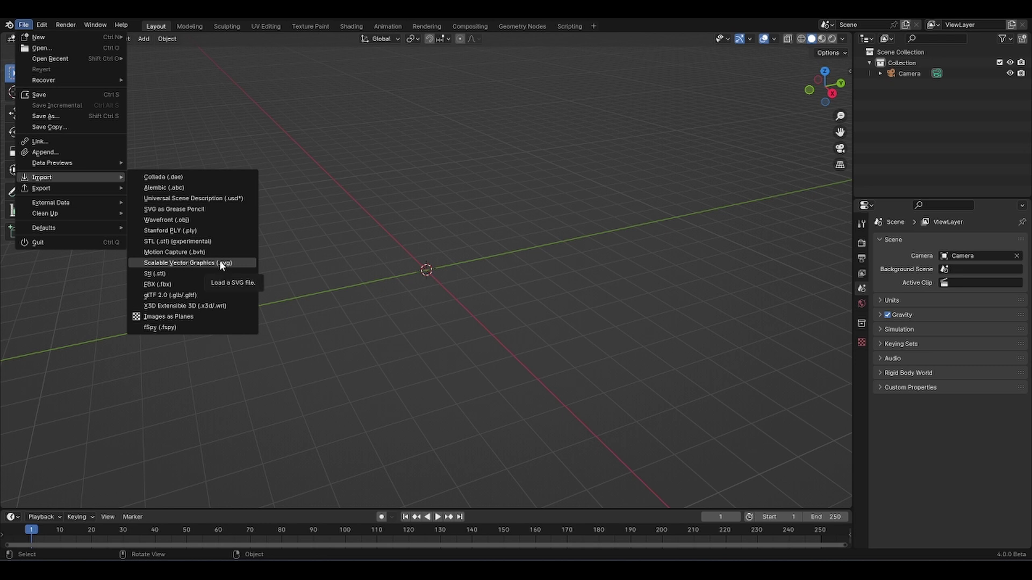
left_click(221, 264)
left_click(650, 160)
type("ble")
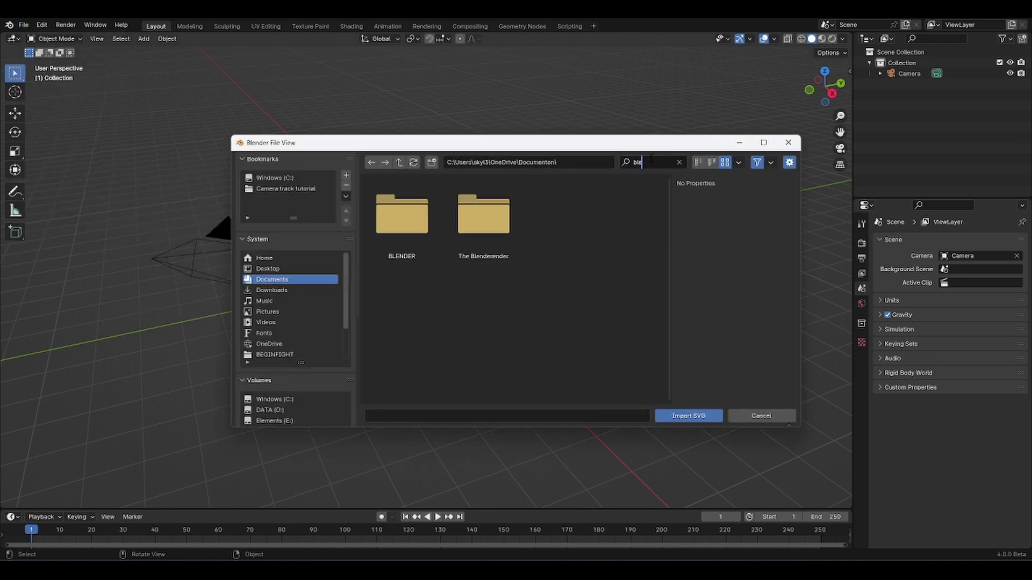
left_click(285, 291)
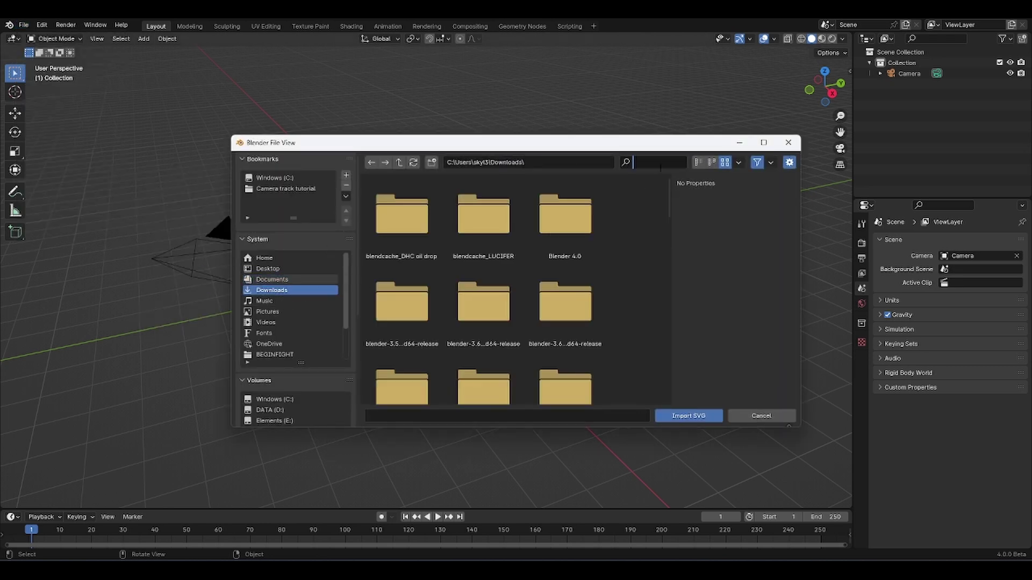
left_click(661, 164)
type("blender")
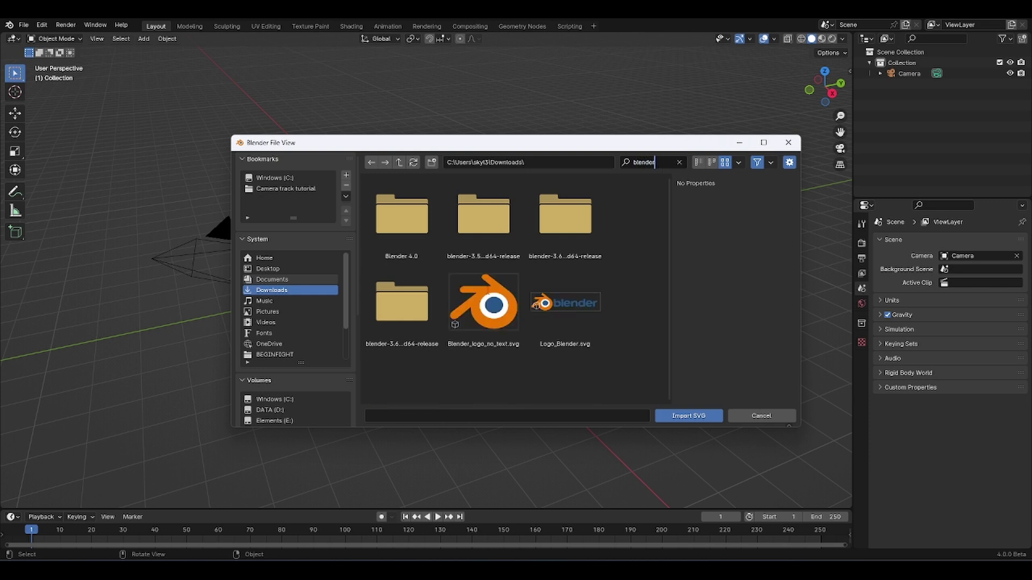
double_click(486, 321)
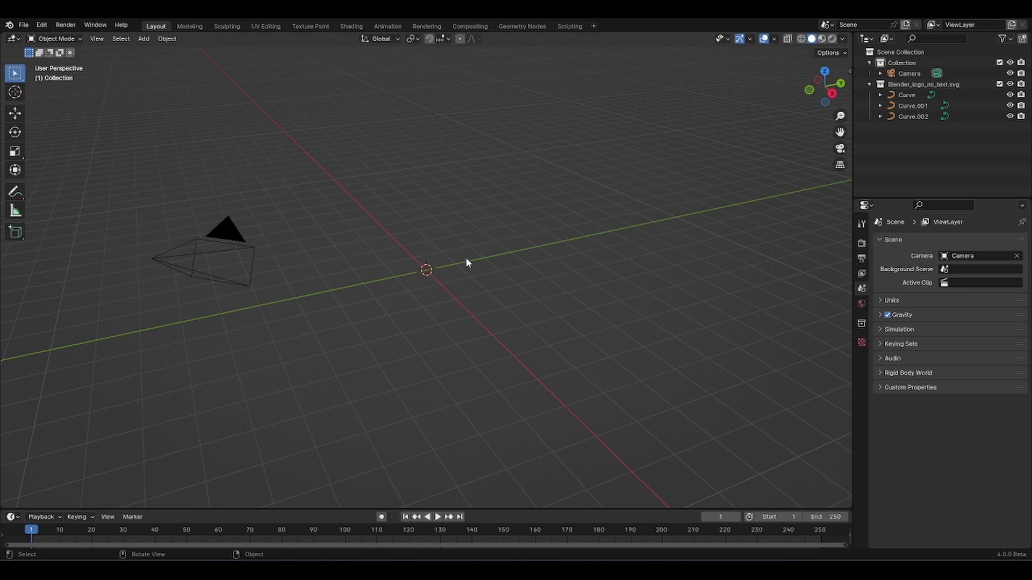
- Select all three imported logo curves and scale them up to about 59.3 on every axis
left_click_drag(536, 192, 337, 353)
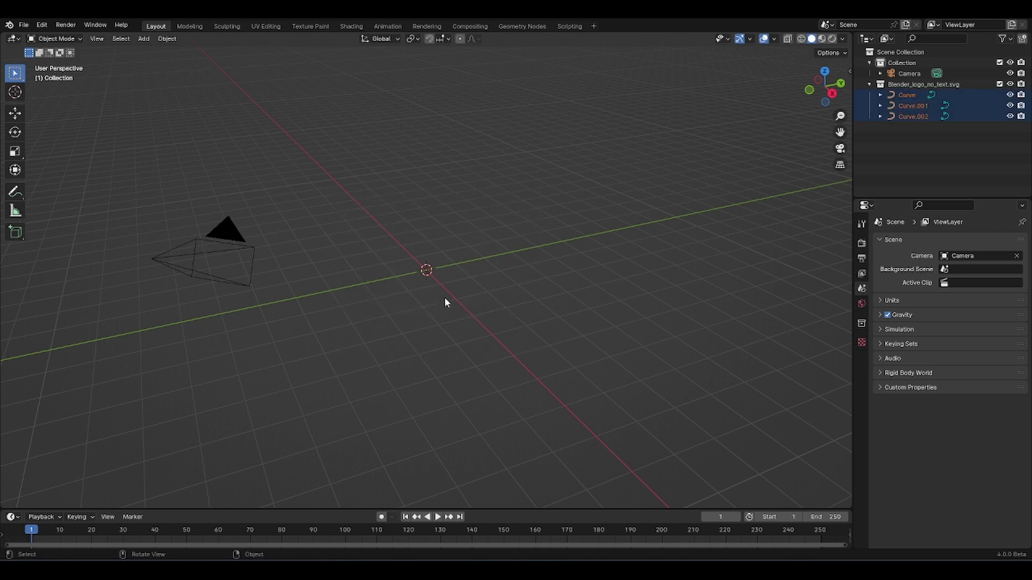
scroll(457, 289, "up", 20)
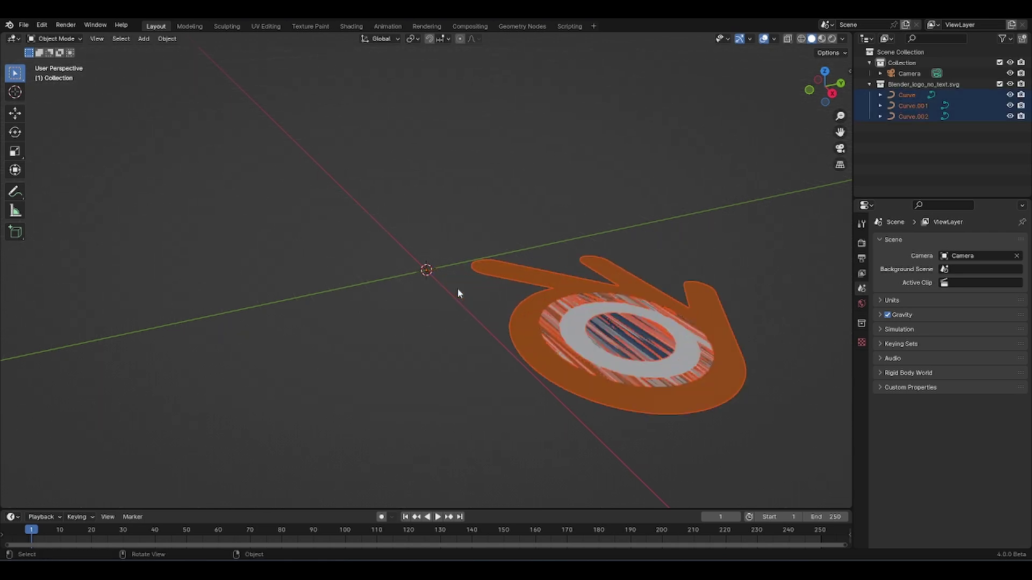
key("ctrl+z")
key("s")
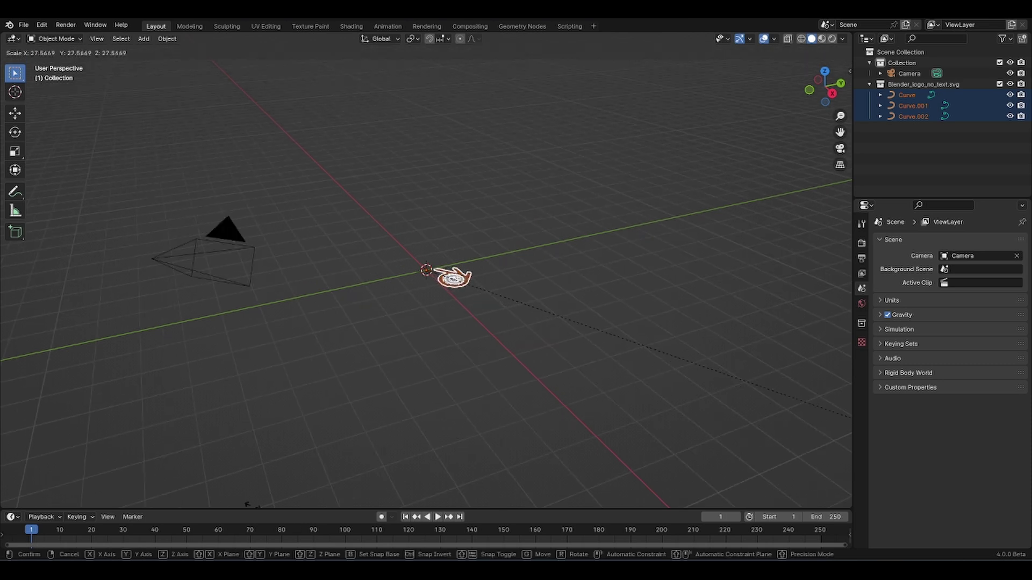
left_click(681, 284)
scroll(480, 256, "up", 8)
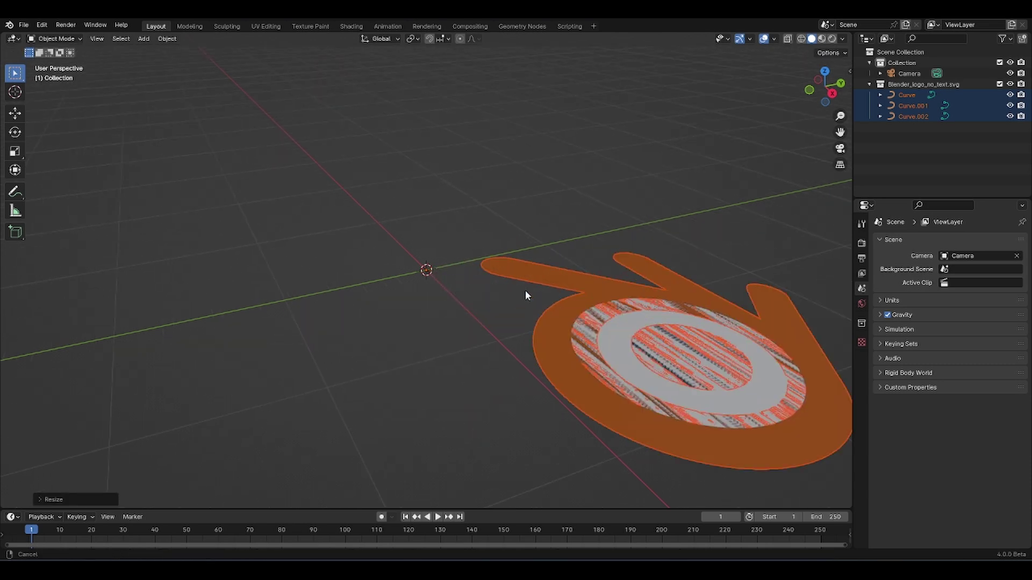
- Give the orange outer logo curve an extrude of 0.005 m and a round bevel depth of 0.0003 m
middle_click_drag(525, 291, 349, 225, "shift")
scroll(610, 302, "up", 2)
middle_click_drag(609, 302, 506, 275, "shift")
left_click(506, 275)
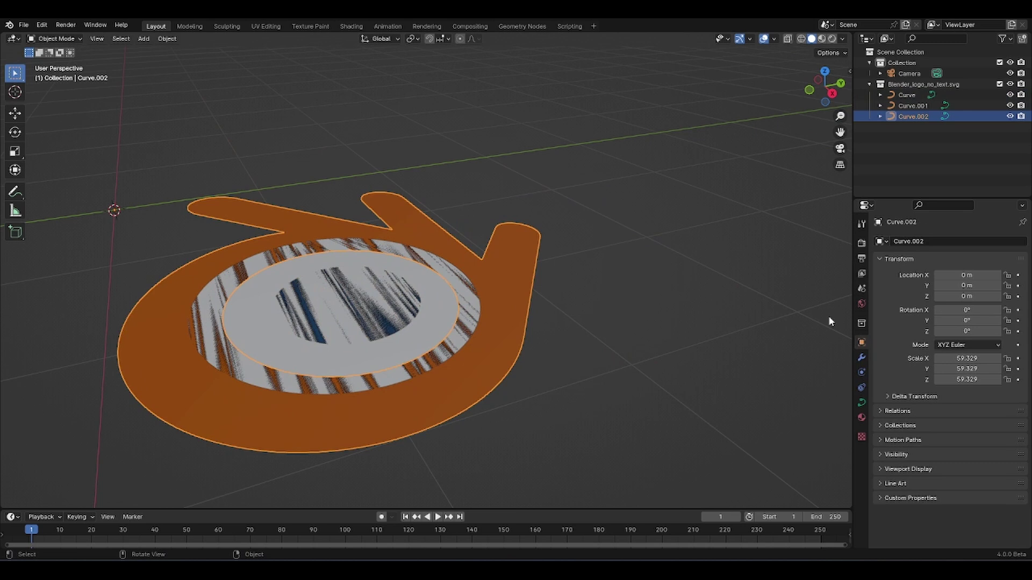
left_click(862, 404)
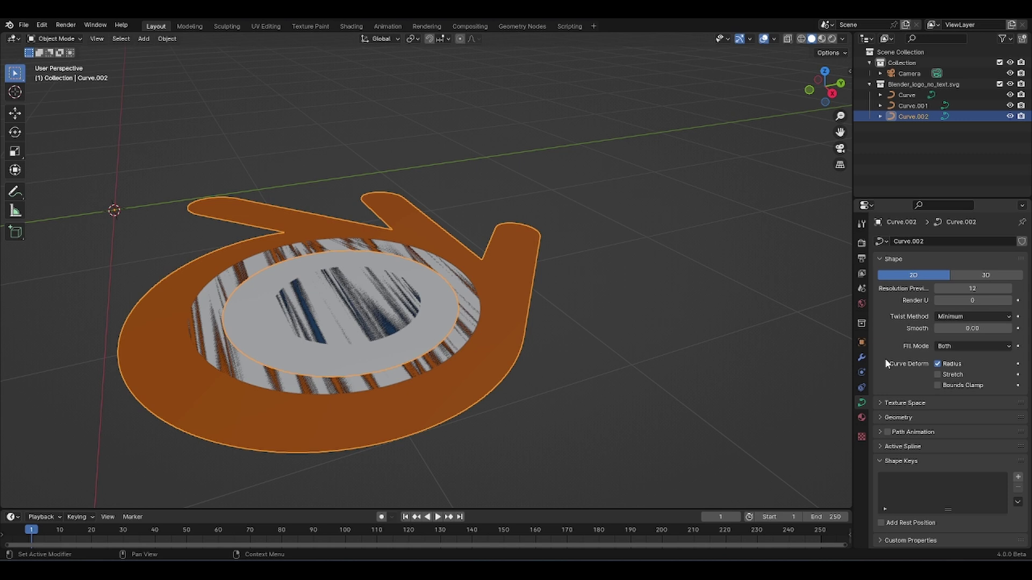
left_click(884, 418)
scroll(899, 363, "down", 2)
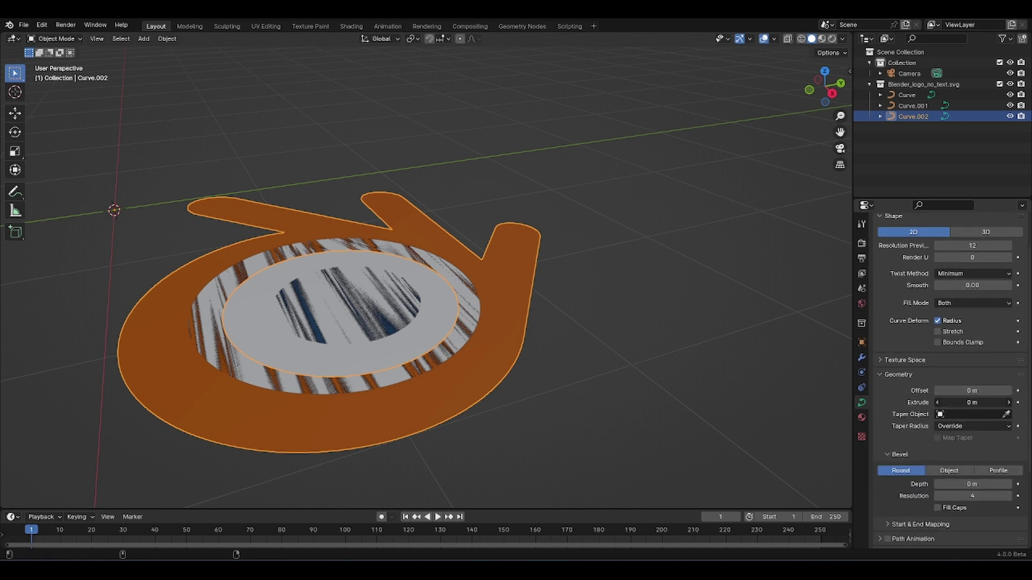
left_click_drag(973, 403, 999, 402)
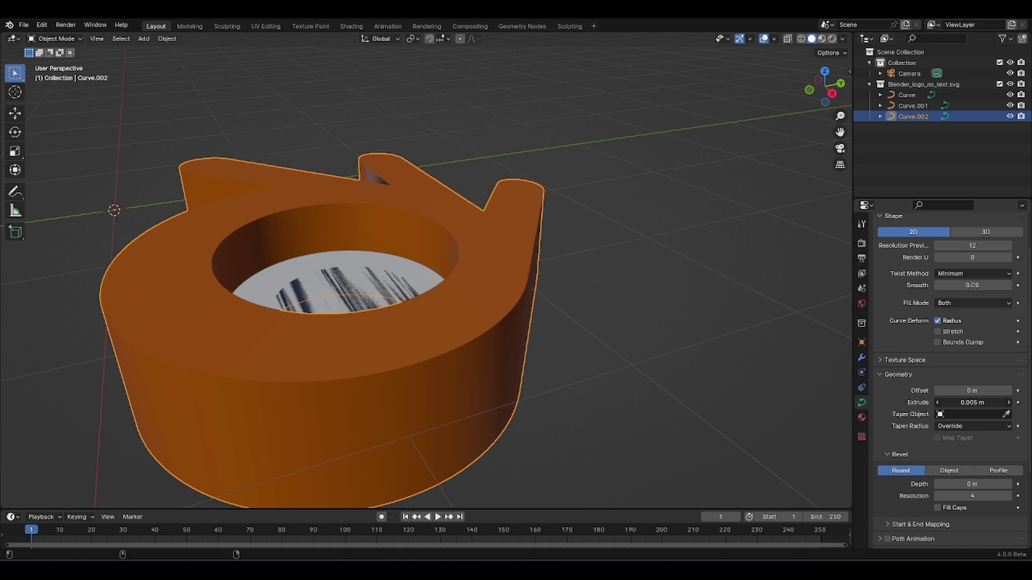
scroll(922, 383, "down", 3)
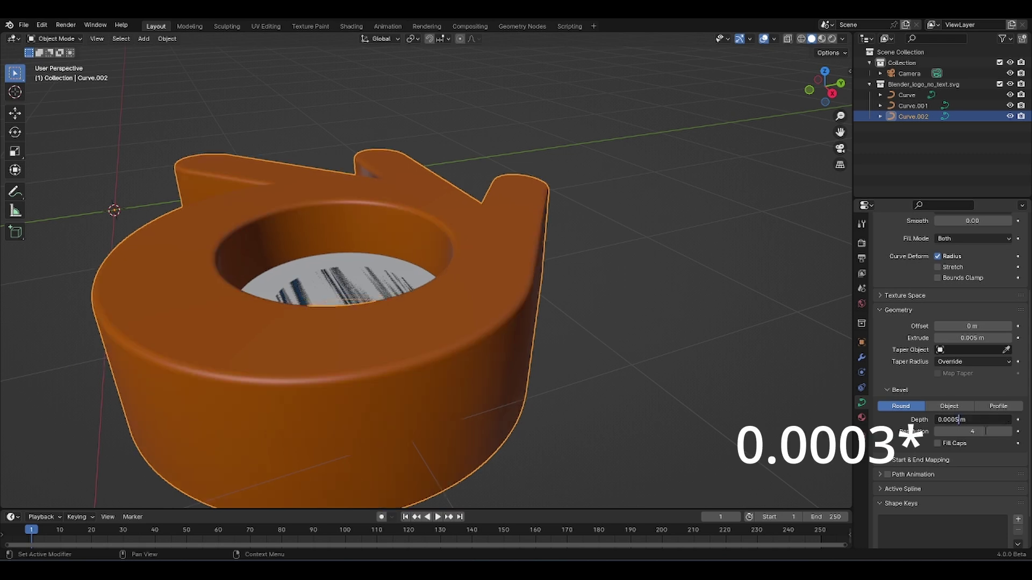
key("Return")
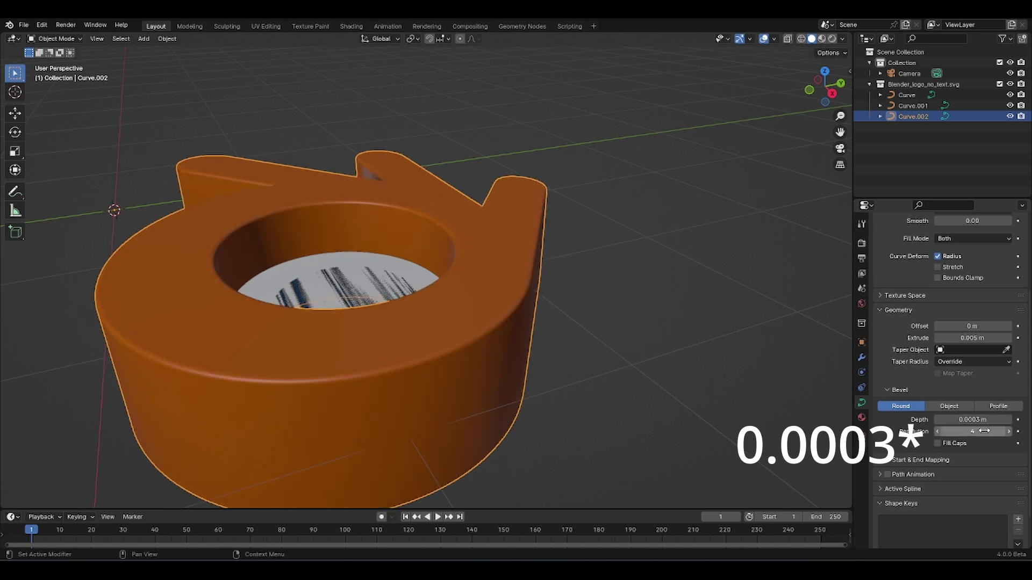
- Extrude the white disc above the orange body, and give the blue centre disc a 0.008 m extrude with a 0.0003 m bevel depth
left_click(364, 264)
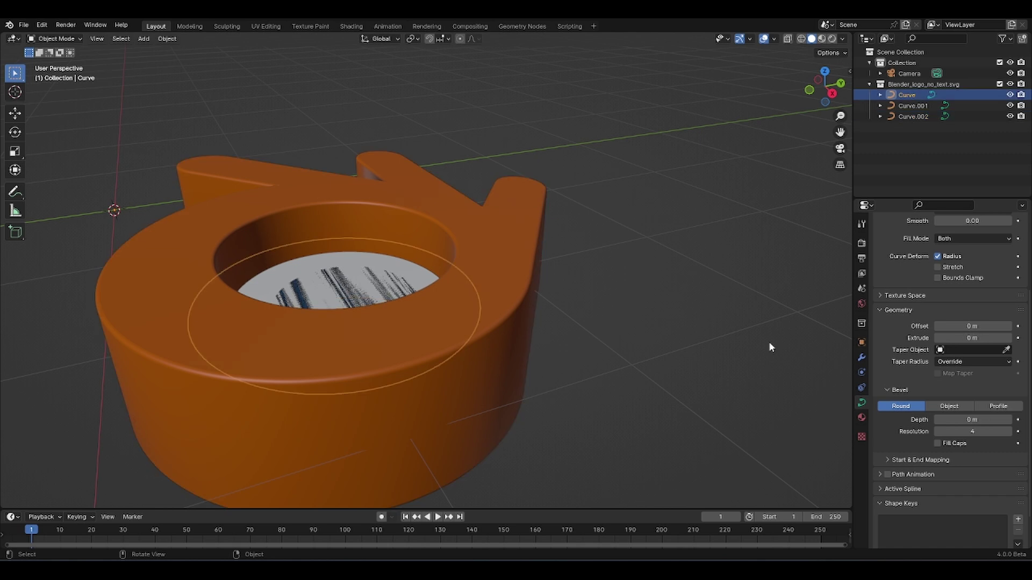
left_click_drag(969, 341, 992, 343)
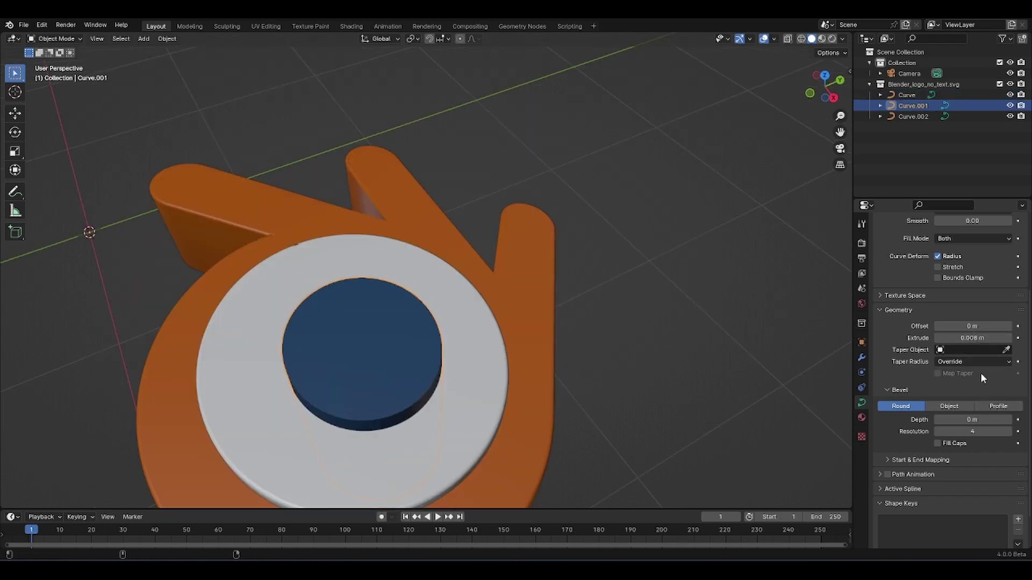
left_click(983, 420)
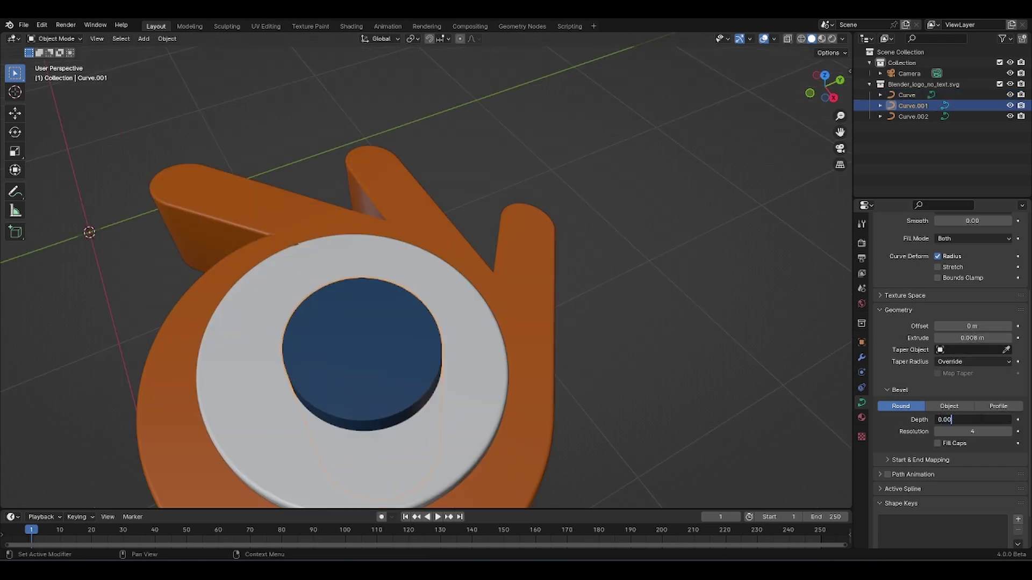
type("0.0003")
key("Return")
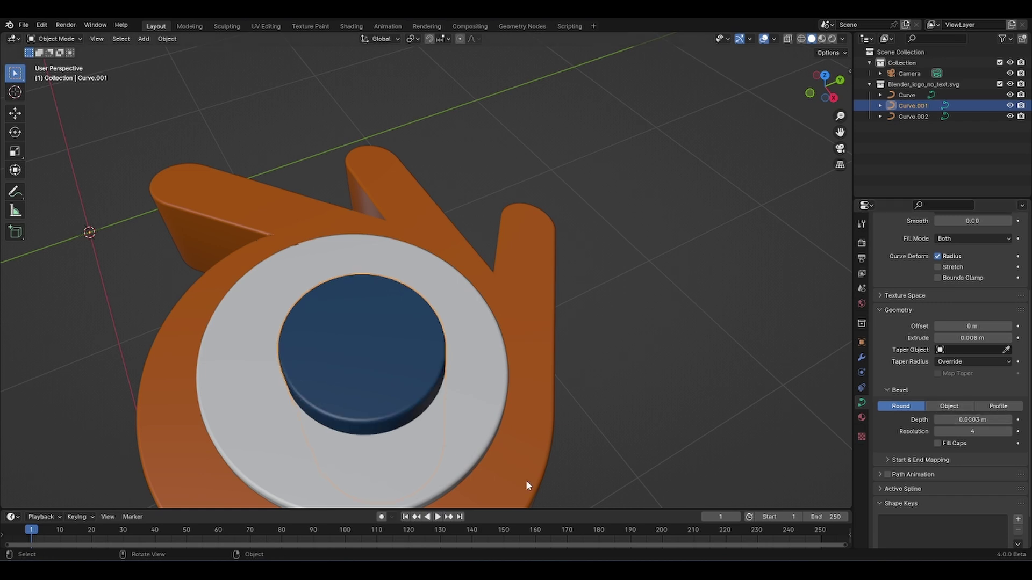
- Convert all the logo curves to meshes and join them into a single object
middle_click_drag(480, 407, 476, 325)
key("a")
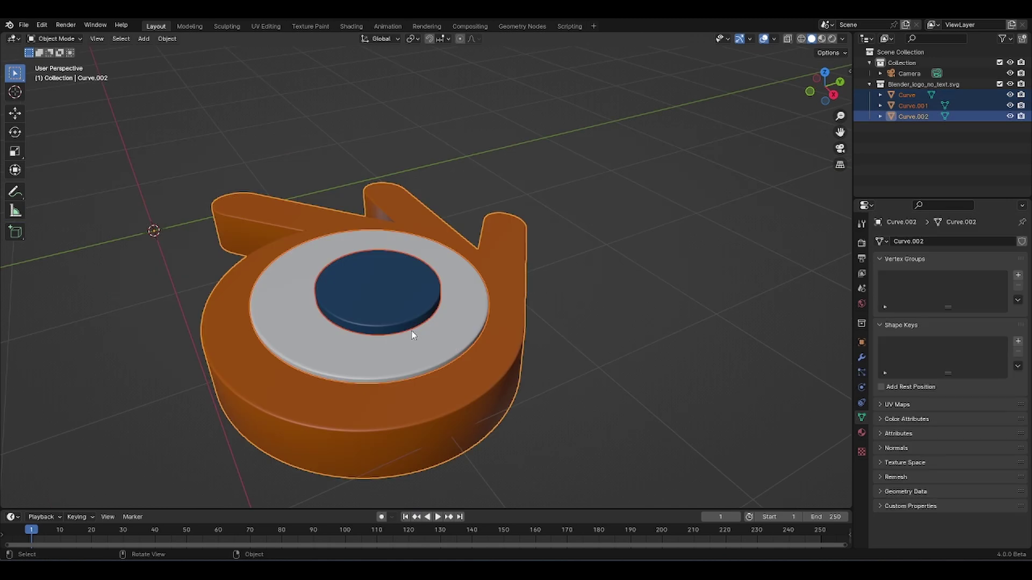
right_click(404, 322)
mouse_move(405, 318)
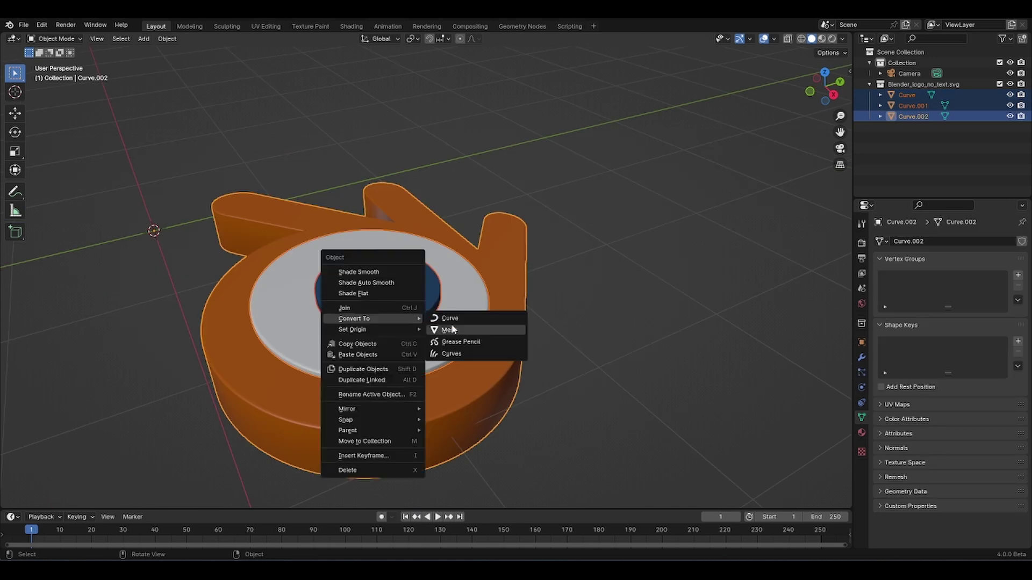
left_click(455, 330)
key("ctrl+j")
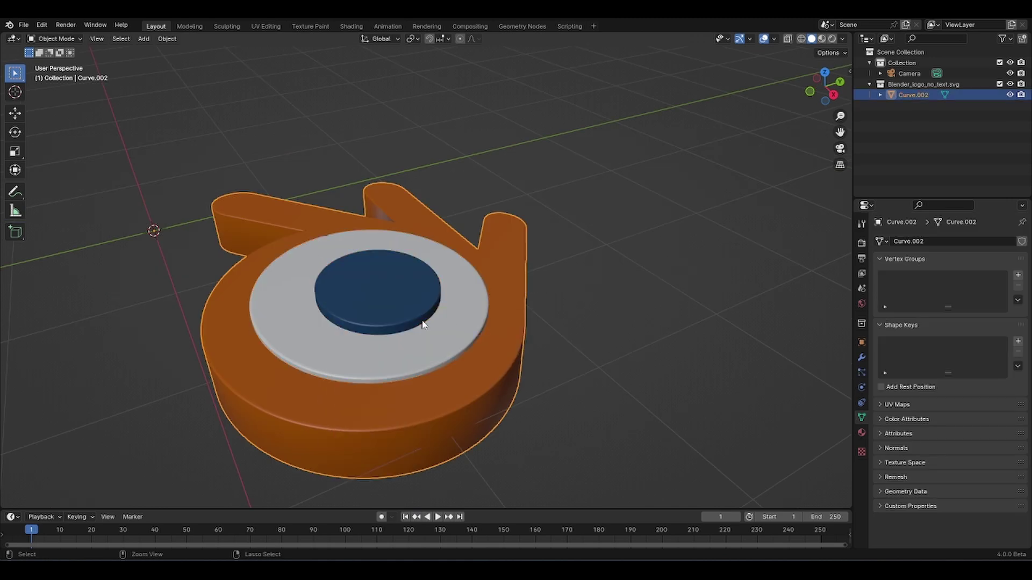
- Rotate the joined logo 90 degrees about the global Z axis
key("r")
scroll(538, 322, "down", 3)
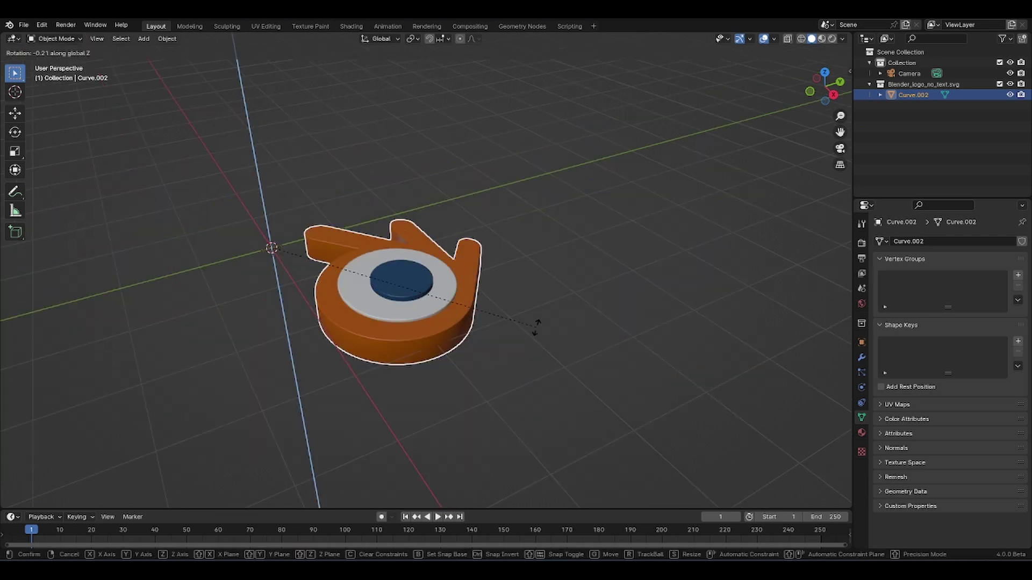
key("z")
key("9")
key("0")
key("Return")
- Stand the logo upright by rotating it 90 degrees about the global Y axis
key("r")
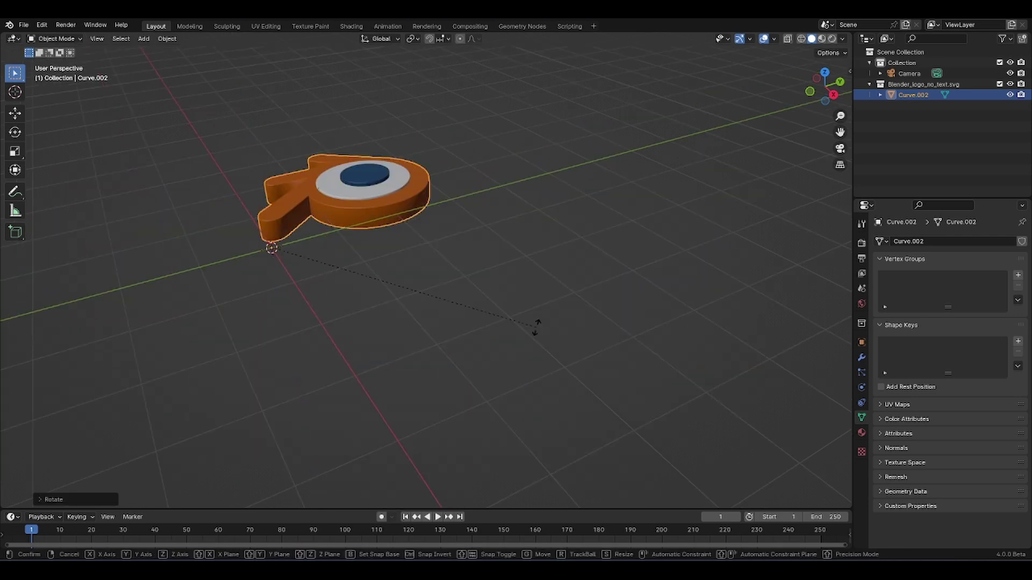
key("y")
key("9")
key("0")
key("Return")
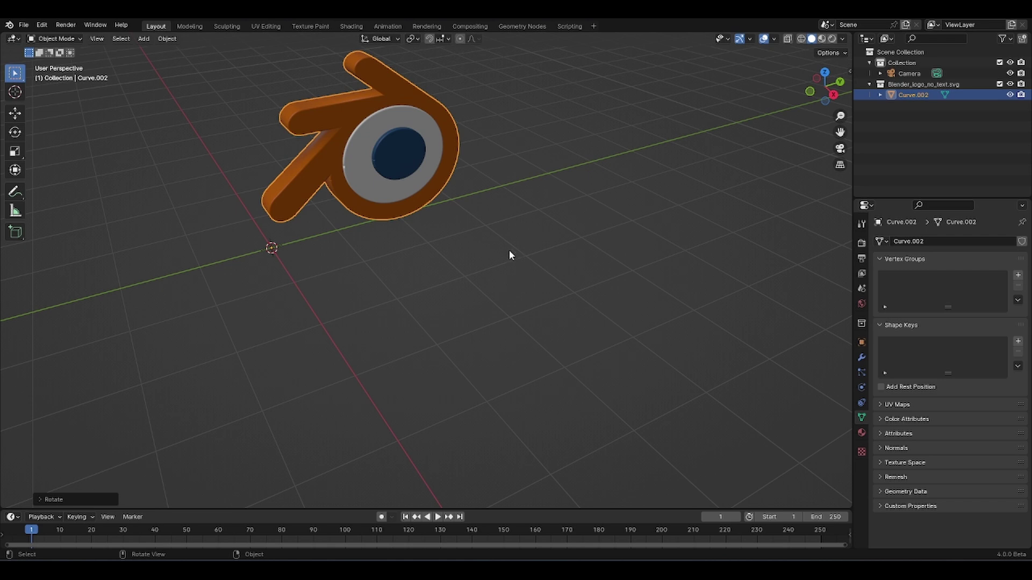
- Align the camera to a view facing the logo, and move it along Y and about 0.7 m up along Z to centre the logo
middle_click_drag(509, 250, 457, 276)
key("ctrl+alt+KP_0")
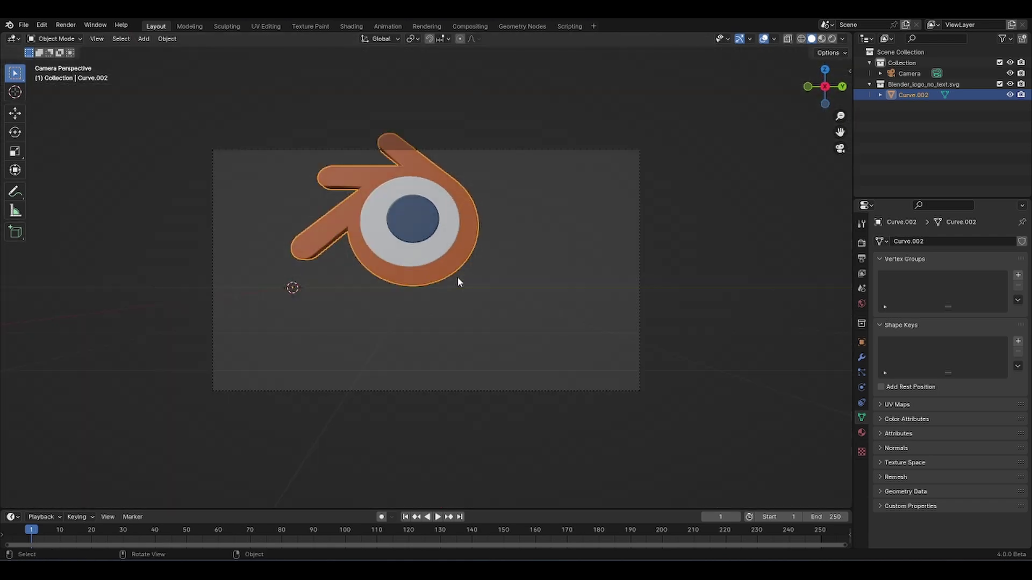
left_click(493, 150)
key("g")
key("y")
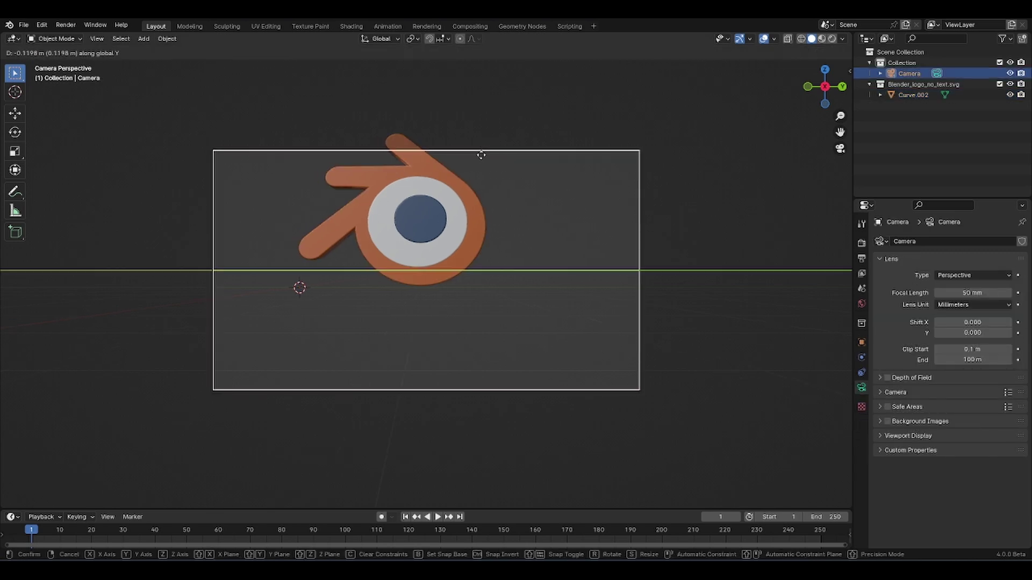
left_click(468, 164)
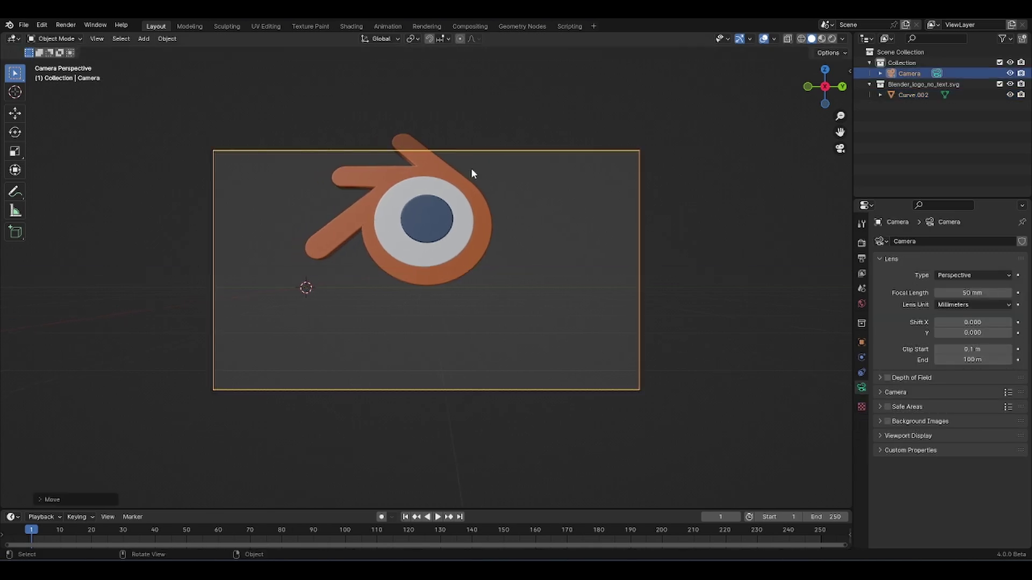
key("g")
key("z")
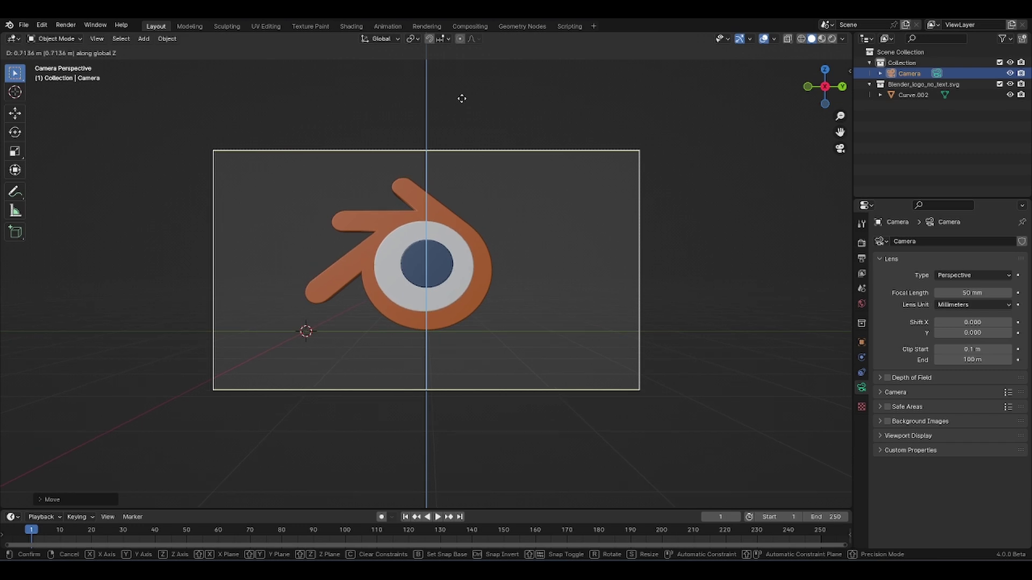
left_click(462, 95)
- Add a text object and rotate it about Z and 90 degrees about Y so it stands upright facing the camera
key("shift+a")
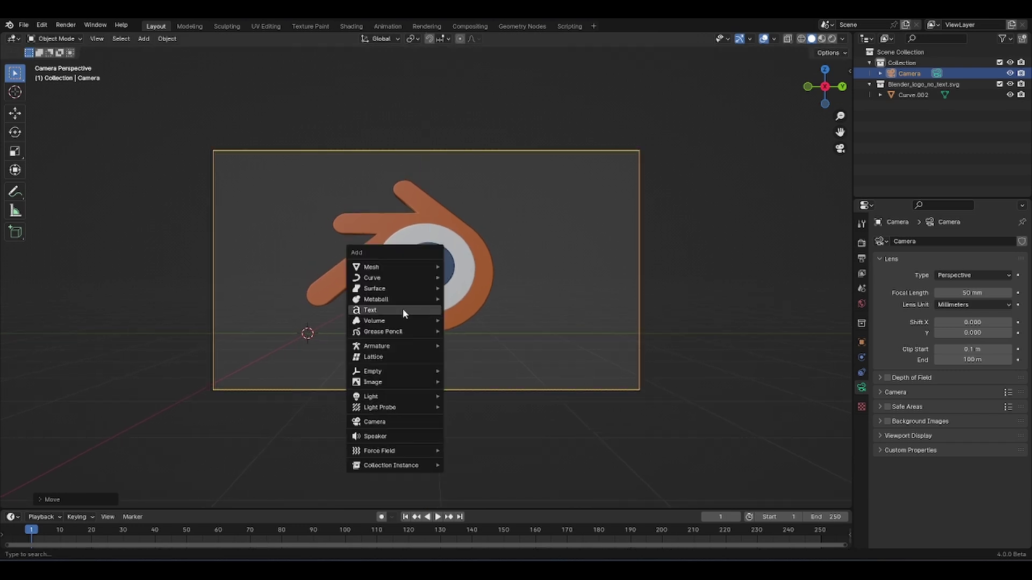
left_click(402, 309)
key("r")
key("z")
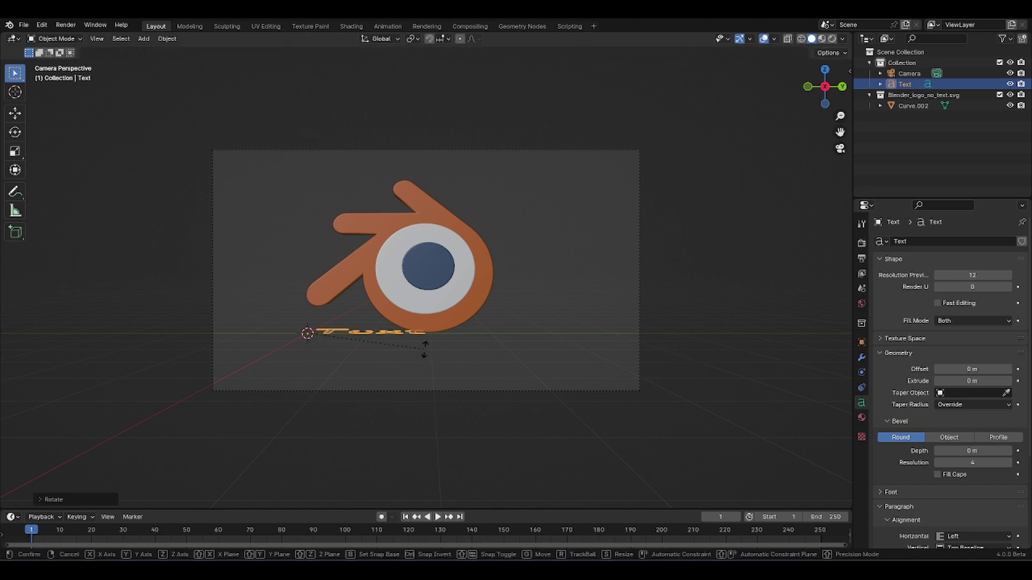
type("y90")
key("Return")
- Replace the default wording of the text object with "2024"
key("Tab")
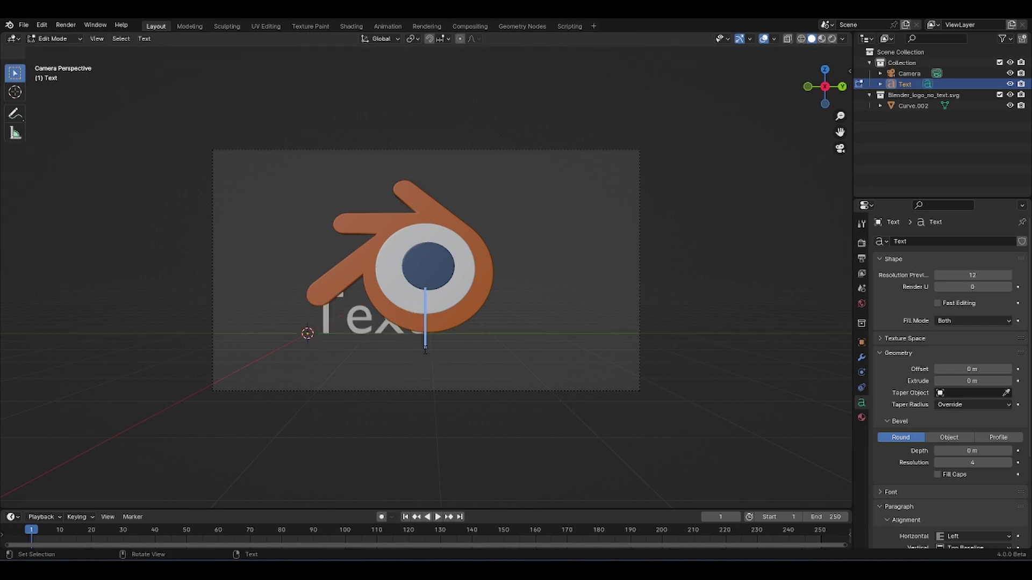
key("BackSpace")
key("BackSpace")
key("BackSpace")
key("BackSpace")
type("2024")
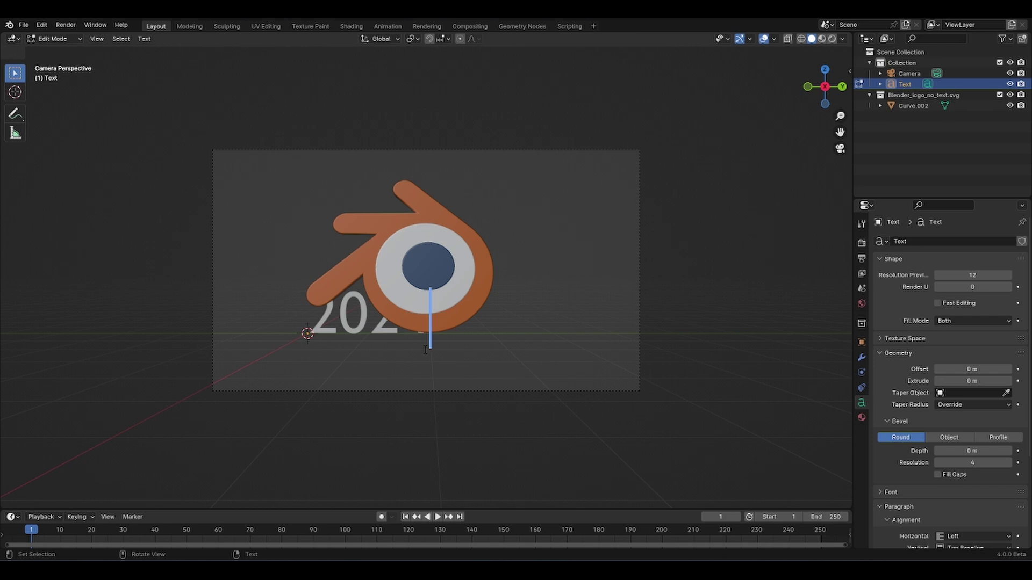
key("Tab")
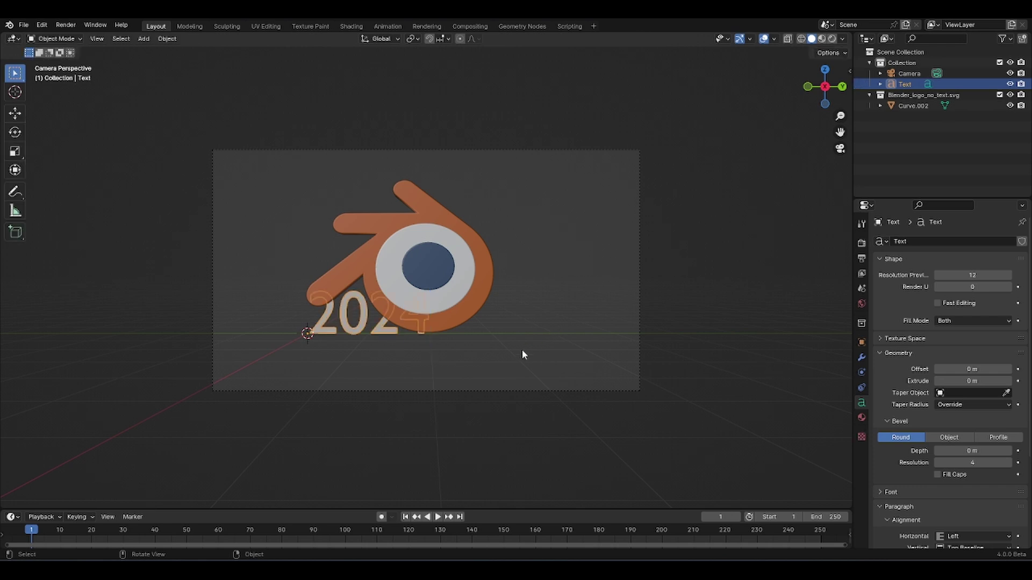
- Scale up the 2024 text and set its regular font to Impact Regular
key("s")
left_click(245, 379)
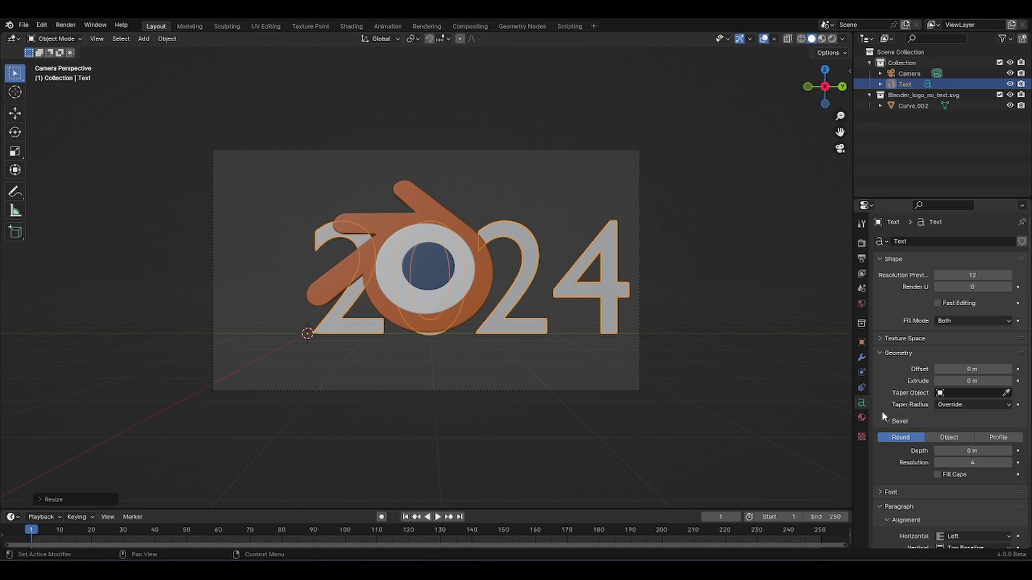
scroll(917, 370, "down", 4)
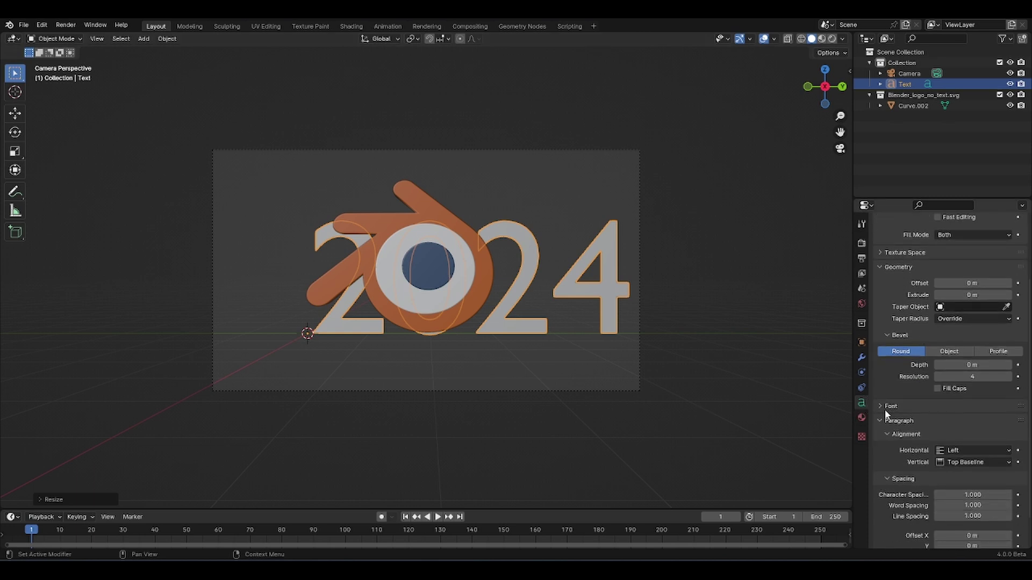
left_click(888, 407)
scroll(910, 394, "down", 3)
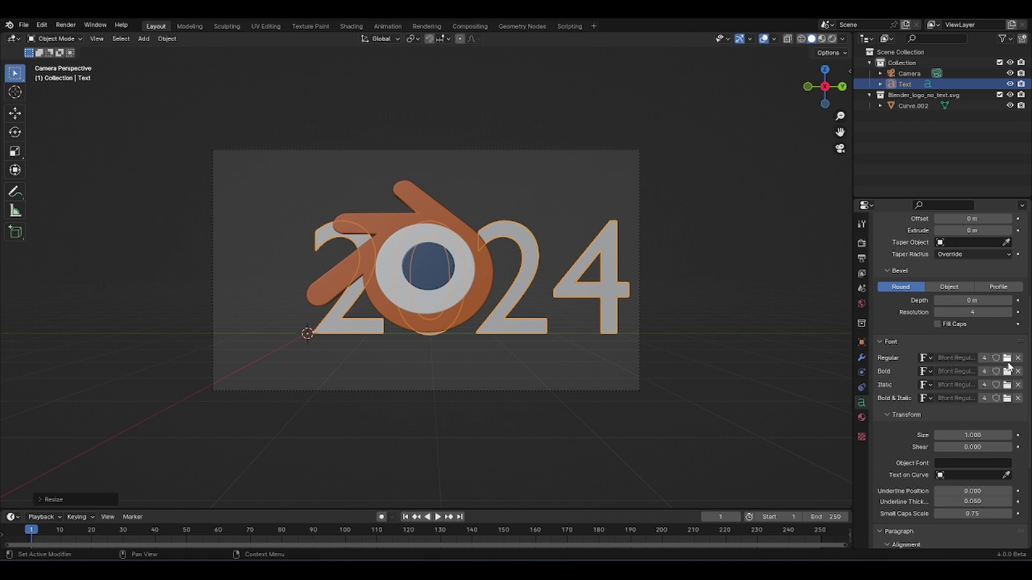
left_click(1007, 360)
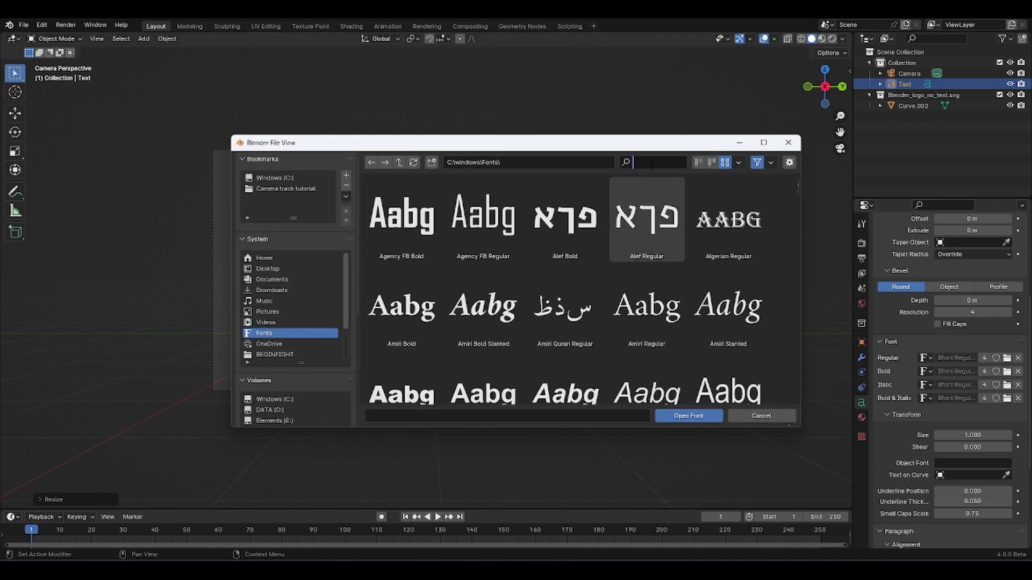
type("impact")
double_click(407, 215)
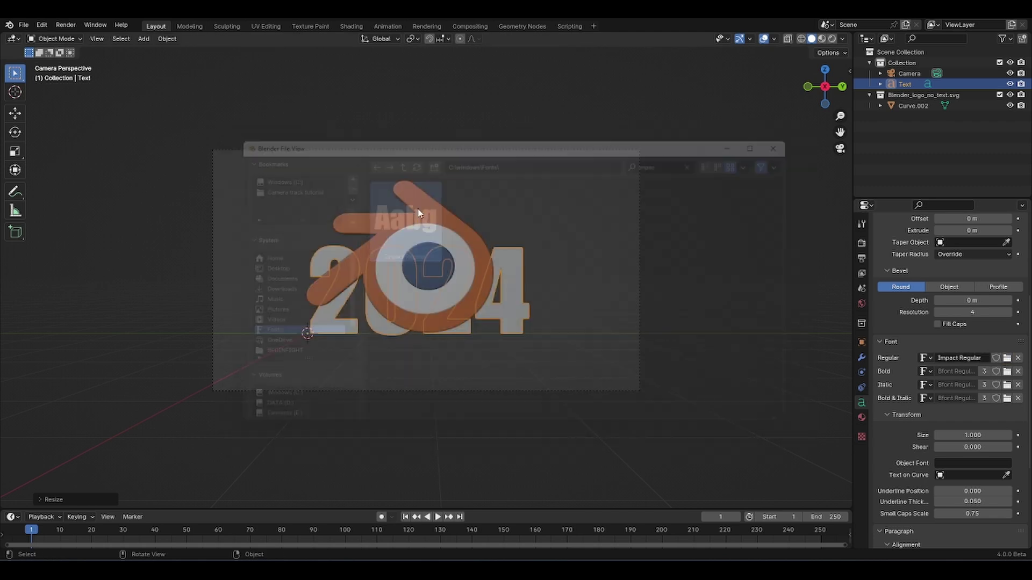
- Enlarge the 2024 text to fill most of the camera frame and move it along negative Y to centre it on the logo
key("s")
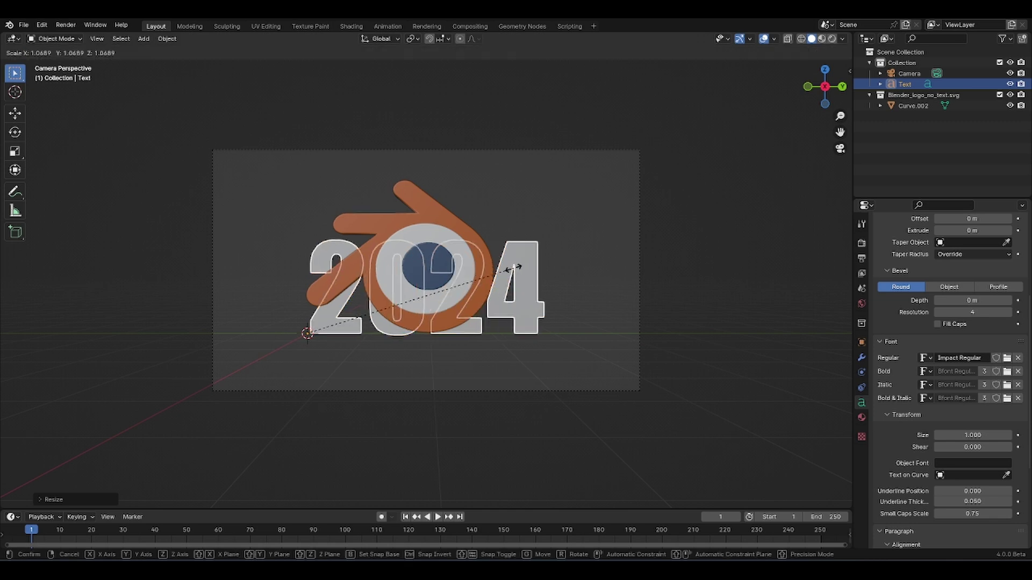
left_click(613, 251)
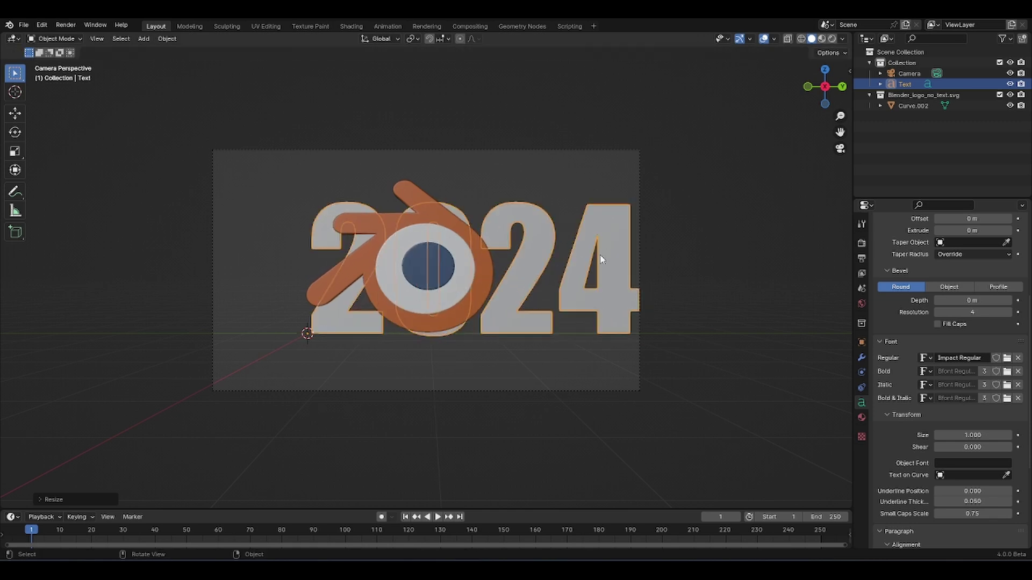
key("g")
key("y")
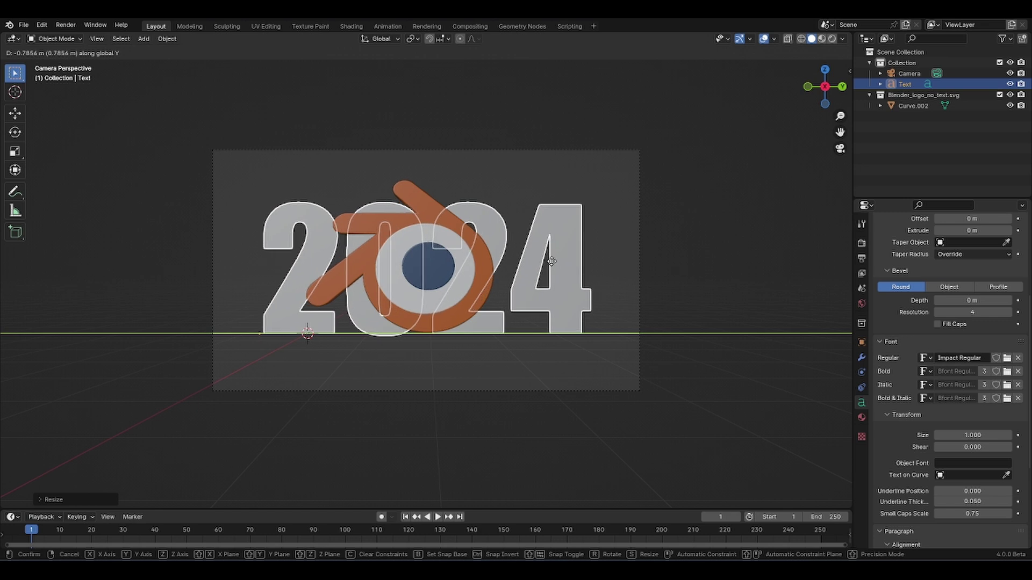
left_click(558, 258)
key("s")
left_click(600, 269)
key("g")
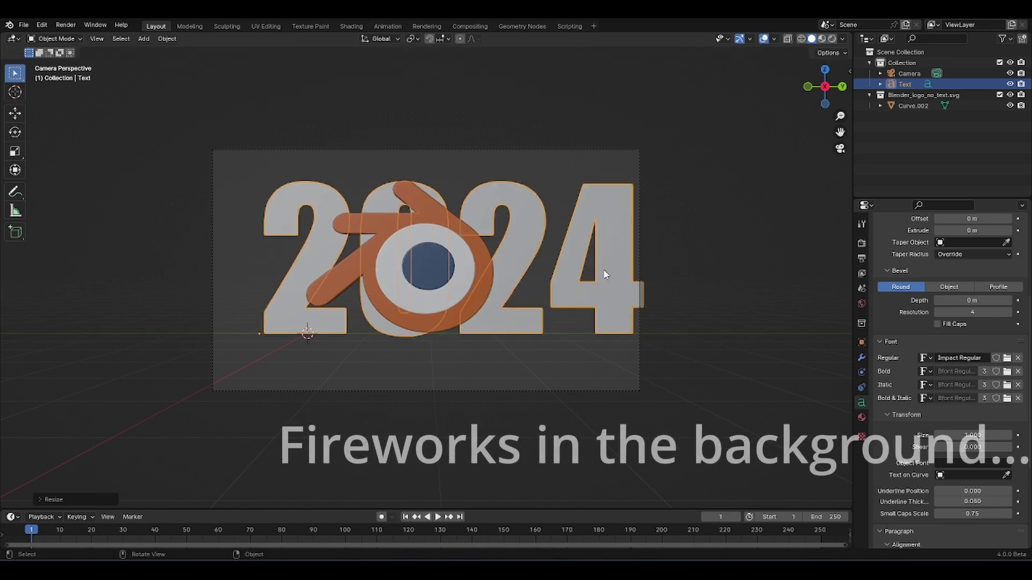
key("y")
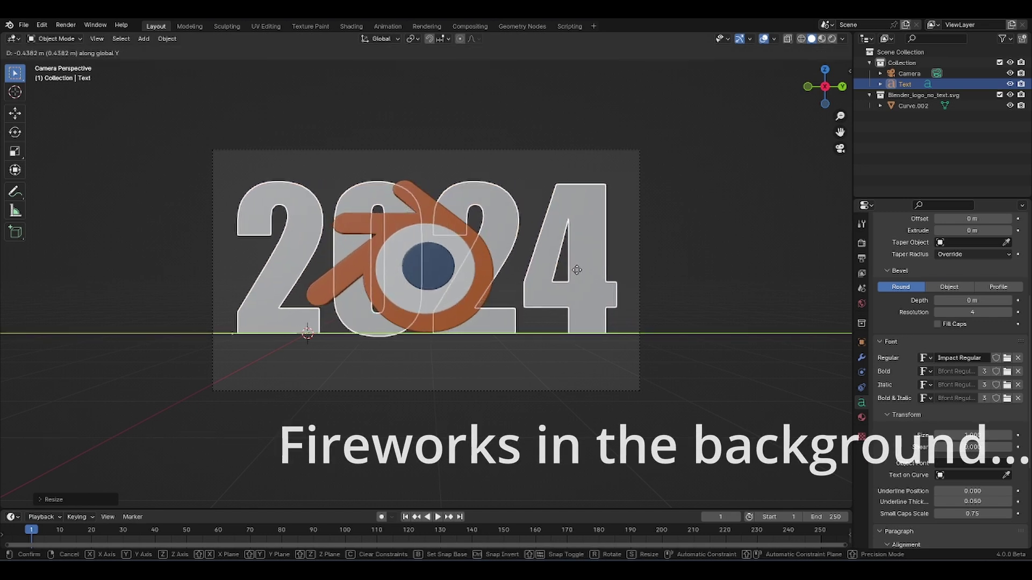
left_click(577, 270)
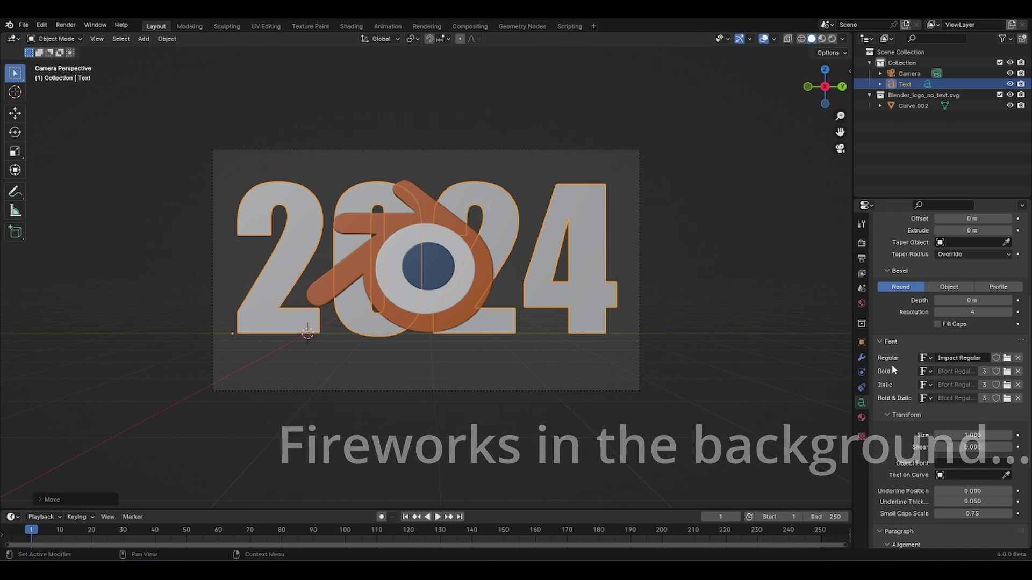
- Give the 2024 text depth with an extrude of 0.042 m and a bevel depth of 0.003 m
scroll(957, 333, "up", 4)
left_click_drag(962, 321, 982, 320)
left_click_drag(971, 387, 979, 386)
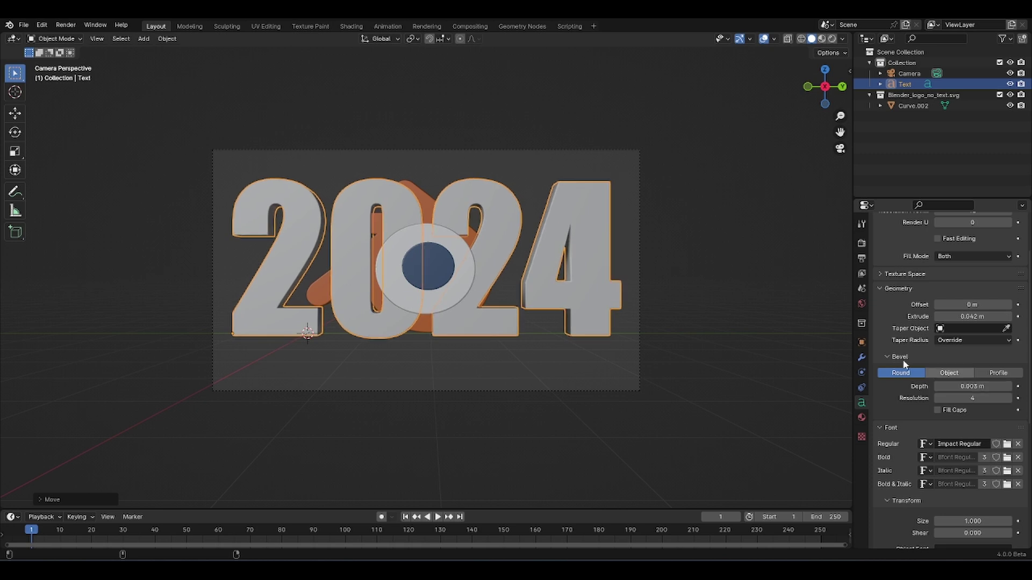
- Move the 2024 text back along negative X so it stands well behind the logo
key("g")
key("x")
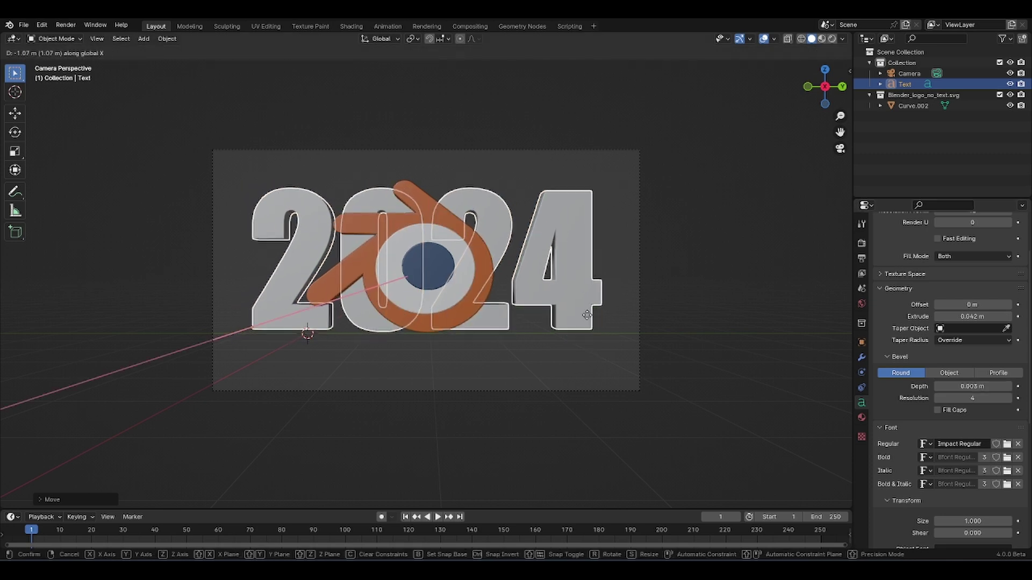
left_click(588, 321)
middle_click_drag(339, 261, 457, 287)
key("g")
key("x")
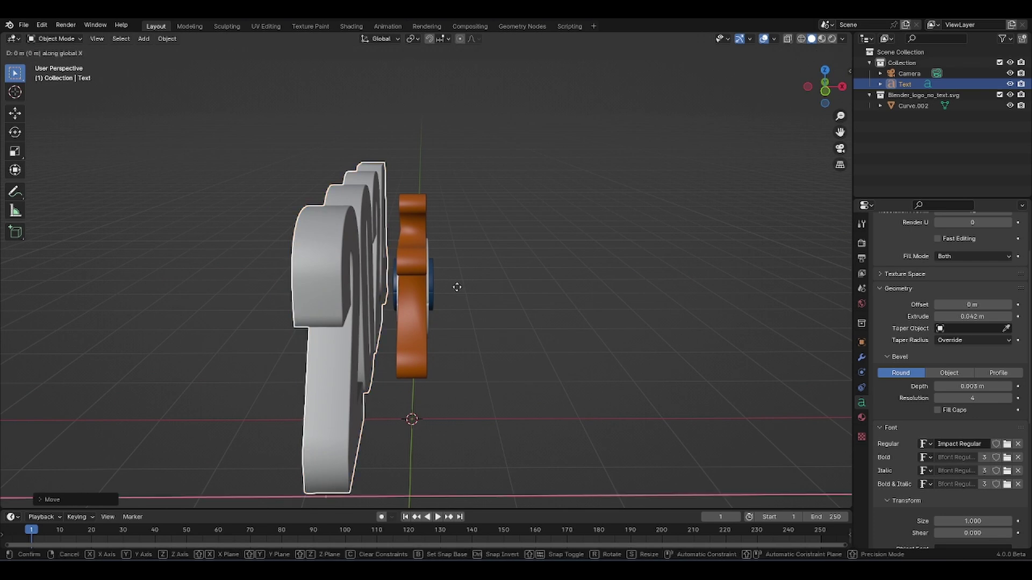
left_click(170, 272)
key("KP_0")
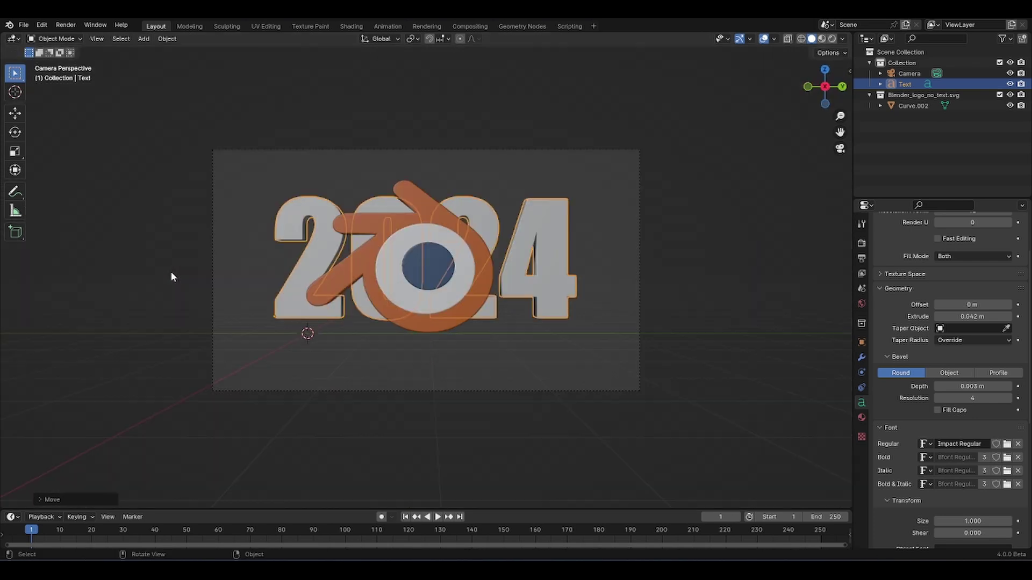
- Scale the 2024 text up by about 1.25 and move it about 0.73 m along negative Y to recentre it
scroll(417, 260, "up", 3)
scroll(434, 265, "down", 5)
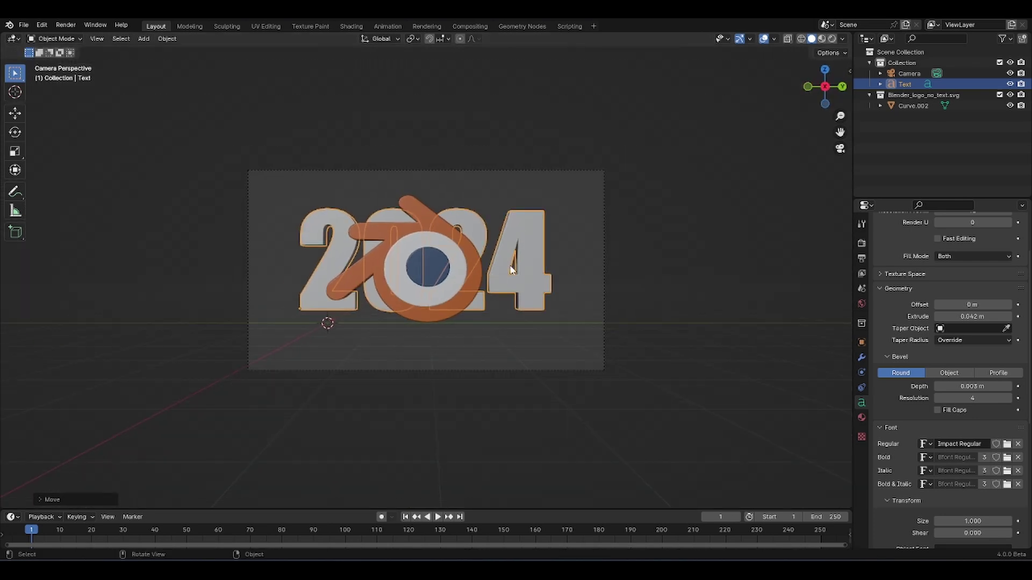
key("s")
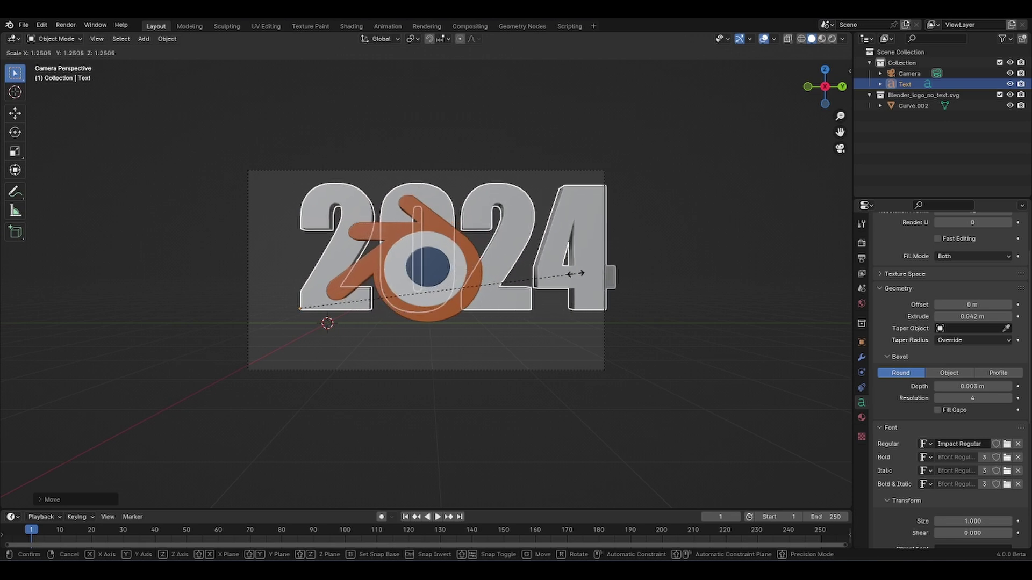
left_click(572, 274)
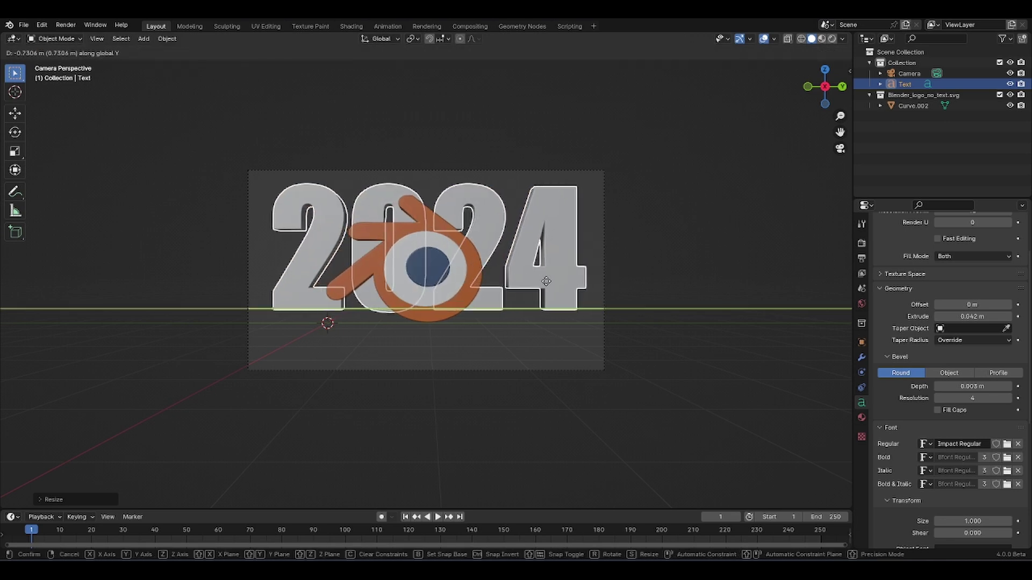
scroll(430, 272, "up", 2)
- Add a plane, scale it up into a large floor under the logo and text, and move it along Y to centre it
key("shift+a")
left_click(481, 277)
key("s")
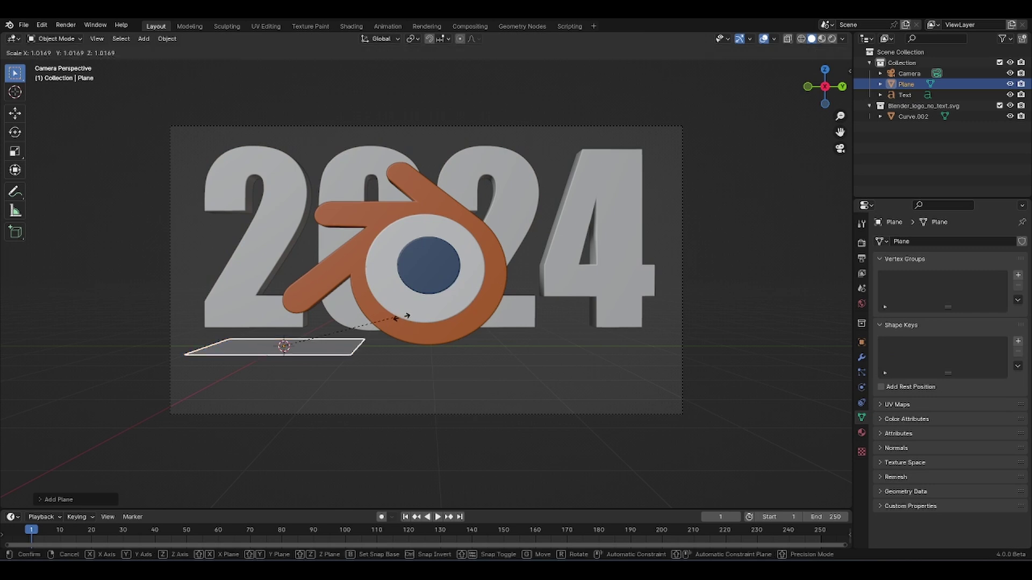
left_click(304, 320)
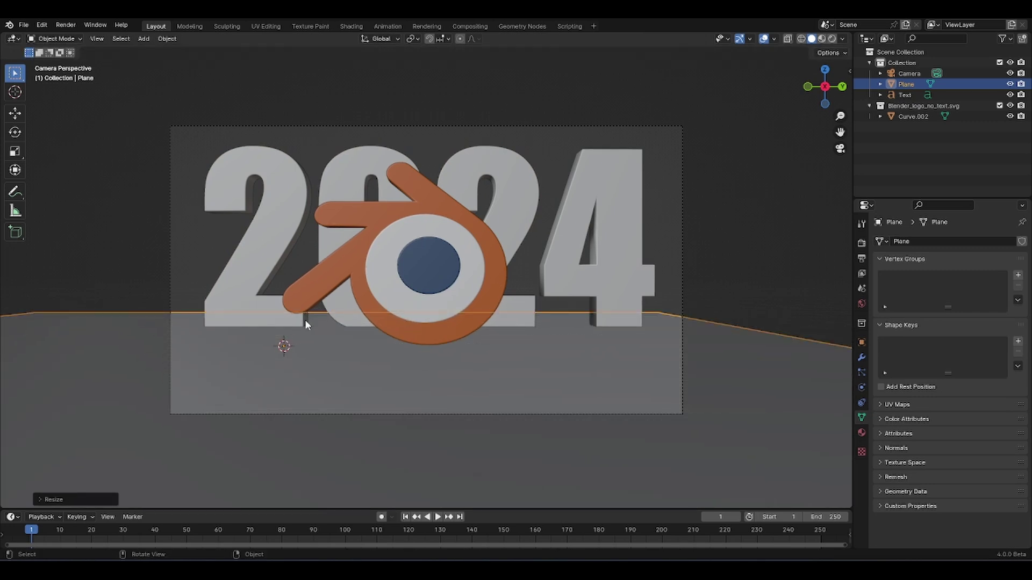
scroll(305, 321, "down", 2)
scroll(336, 326, "up", 1)
key("g")
key("y")
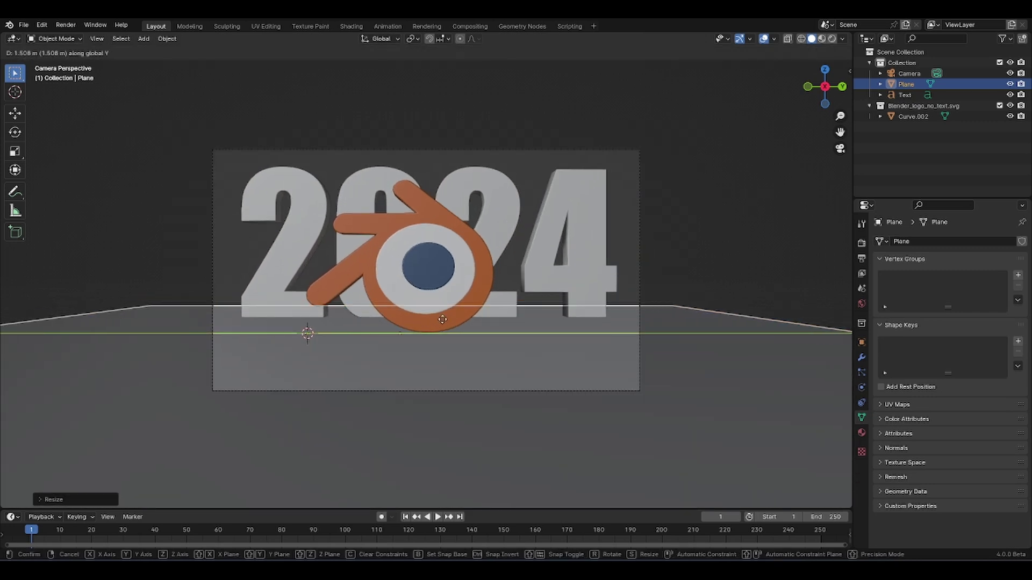
left_click(539, 318)
- Extrude the plane's edge behind the text about 6 m up along Z to form a back wall
key("Tab")
middle_click_drag(539, 319, 564, 323)
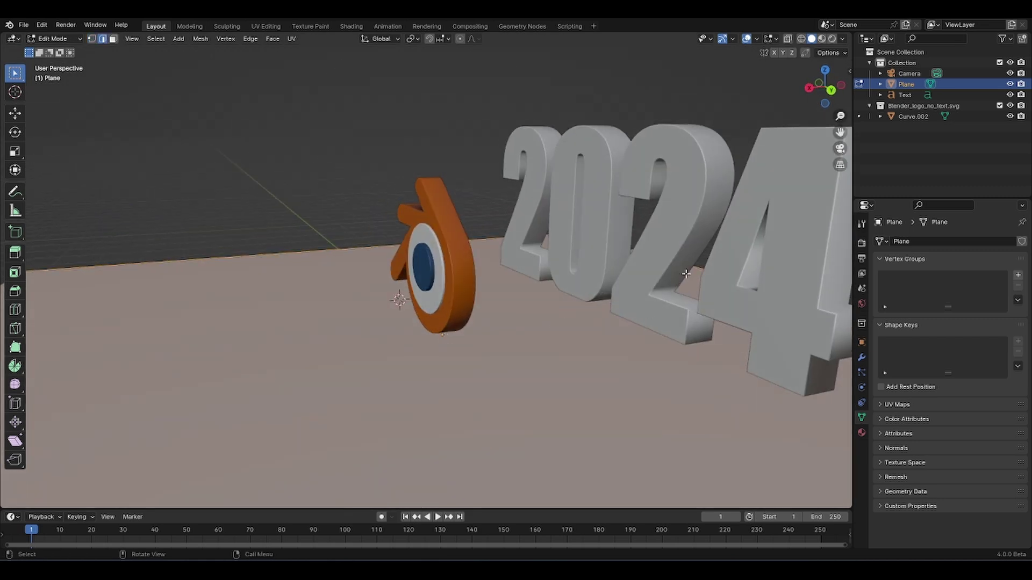
scroll(701, 267, "down", 4)
middle_click_drag(698, 267, 588, 272)
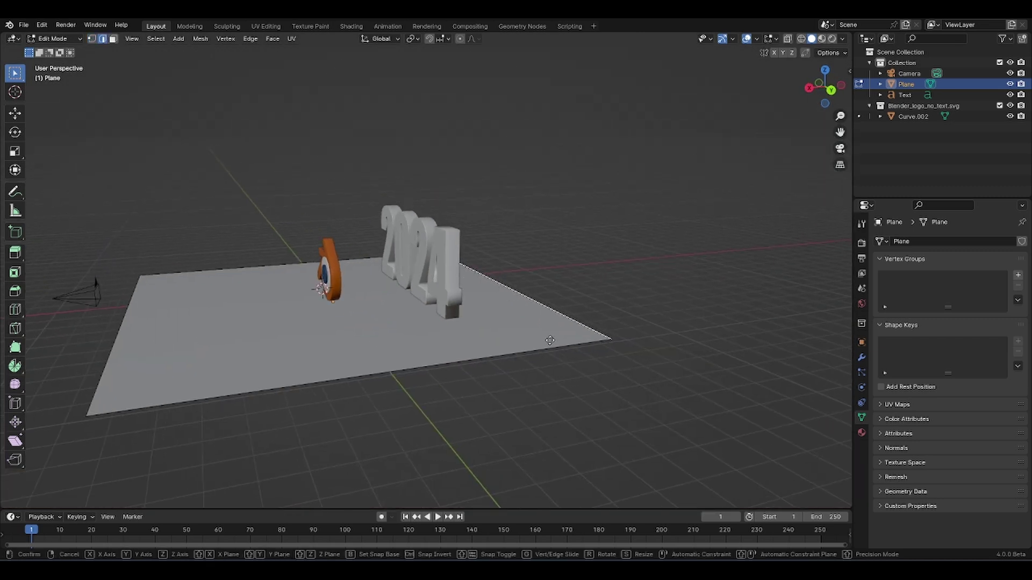
key("g")
key("z")
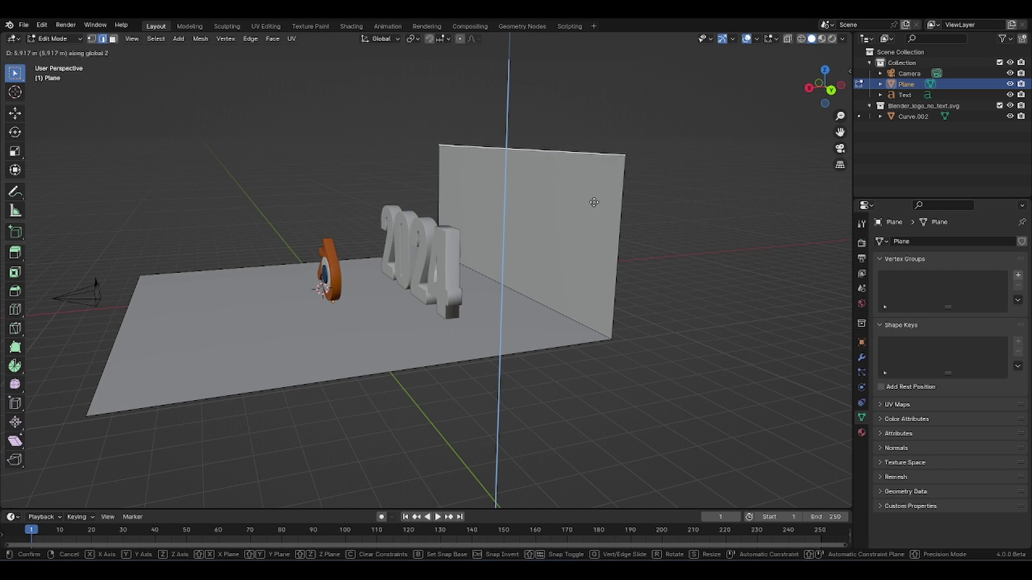
left_click(573, 223)
- Select the edge where the floor meets the back wall, and apply the plane's scale
left_click(510, 289)
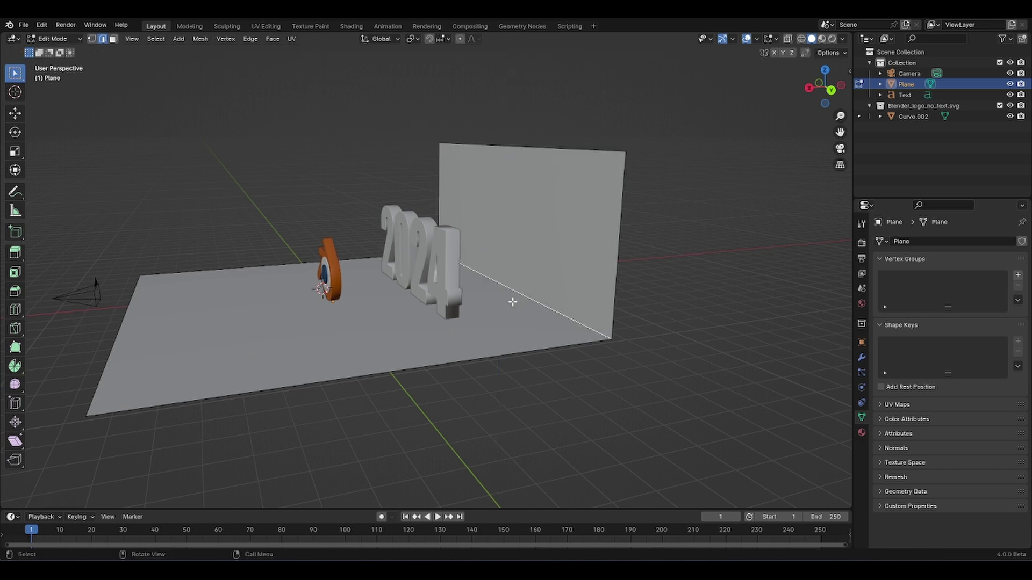
key("ctrl+b")
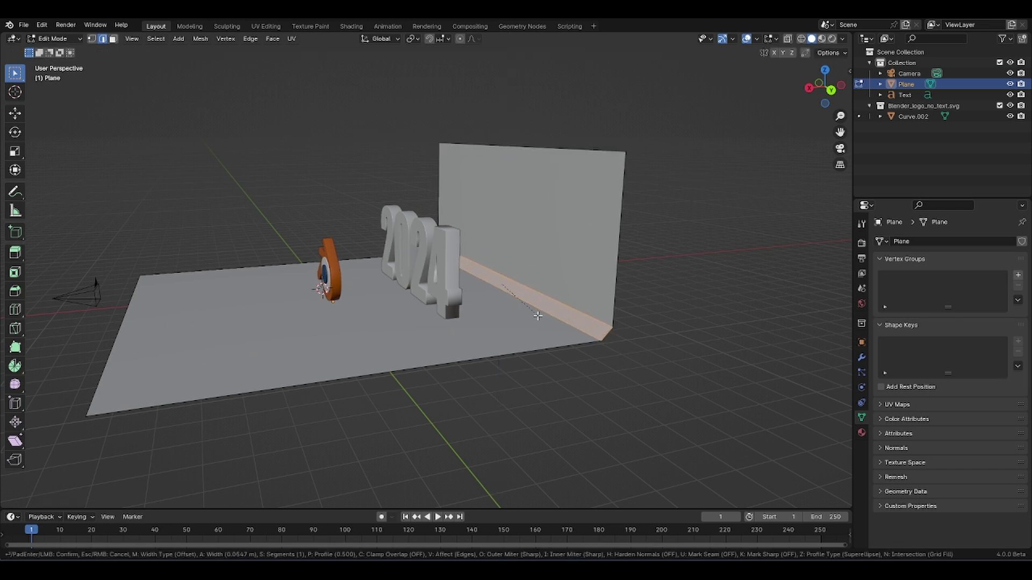
right_click(549, 323)
key("Tab")
key("ctrl+a")
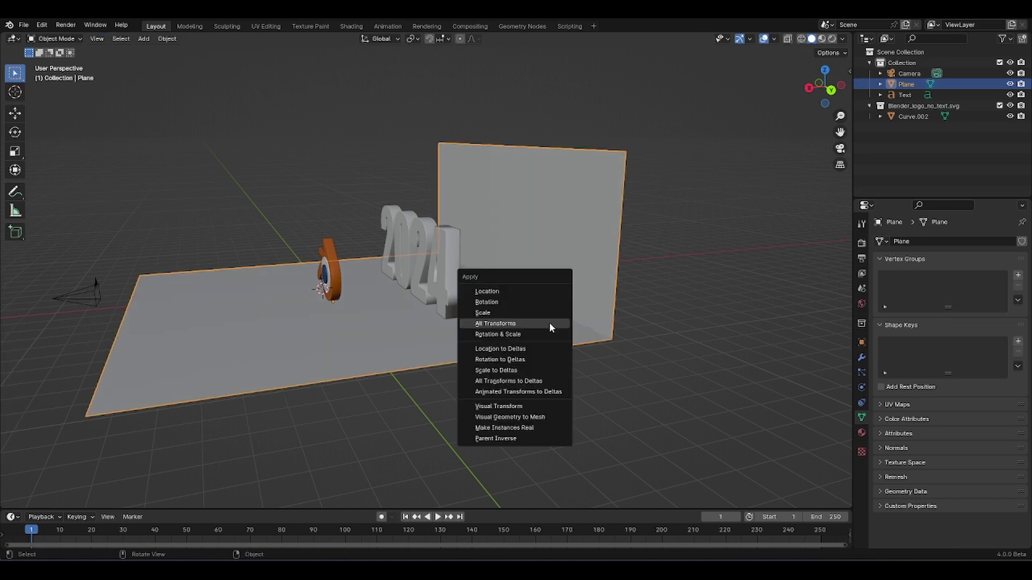
left_click(539, 316)
key("Tab")
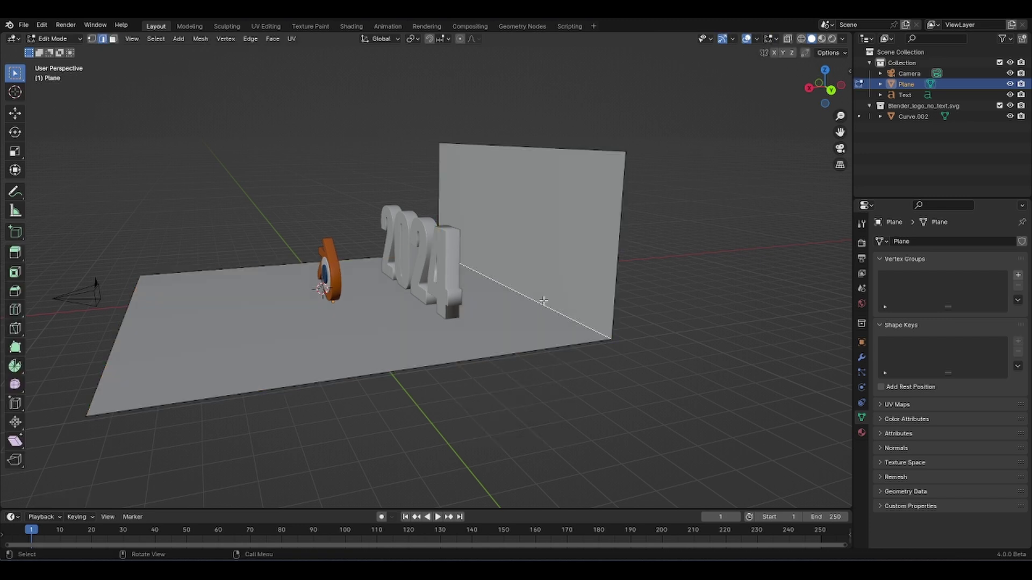
- Bevel the edge between floor and back wall by about 1.89 m with about 39 segments into a smooth curve
key("ctrl+b")
scroll(575, 321, "up", 5)
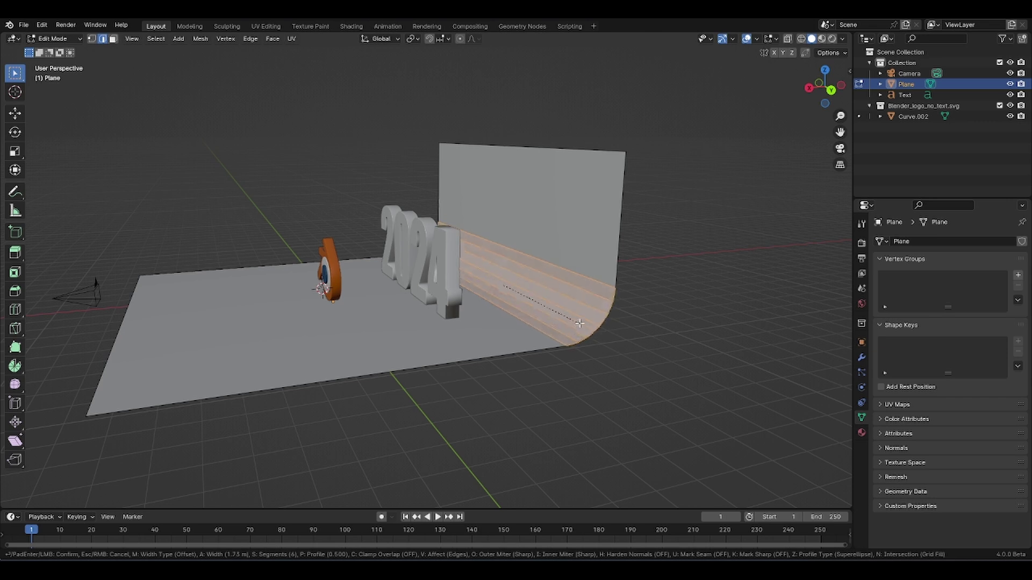
scroll(581, 324, "up", 20)
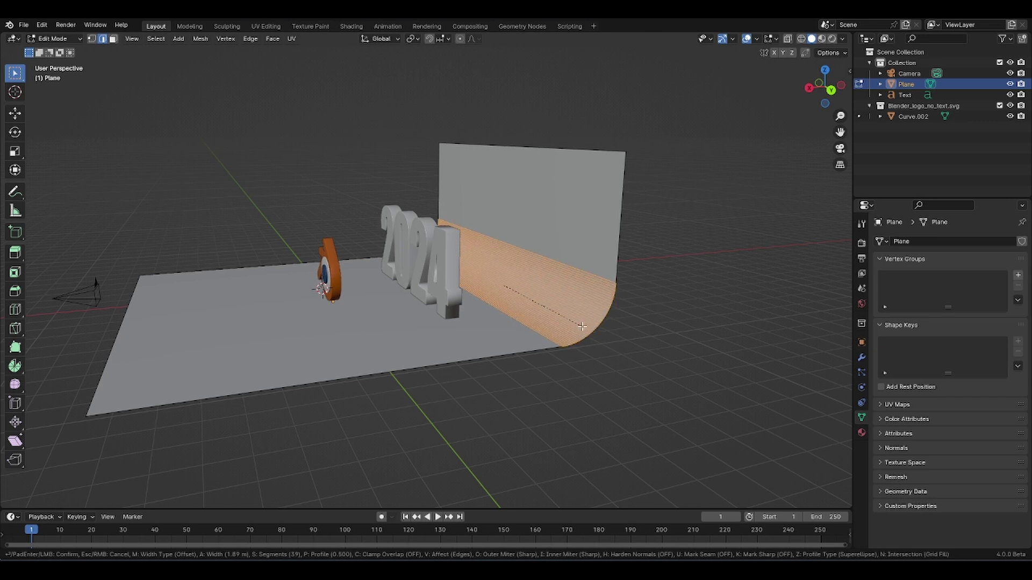
left_click(582, 326)
key("Tab")
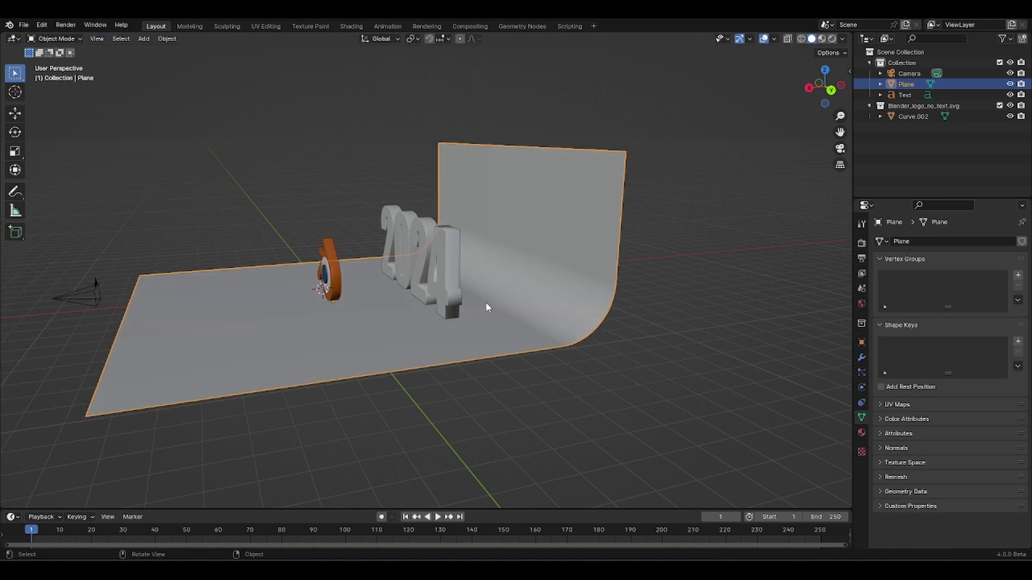
- Return to the camera view and make the camera's passepartout fully opaque so everything outside the frame is black
middle_click_drag(486, 302, 569, 290)
key("KP_0")
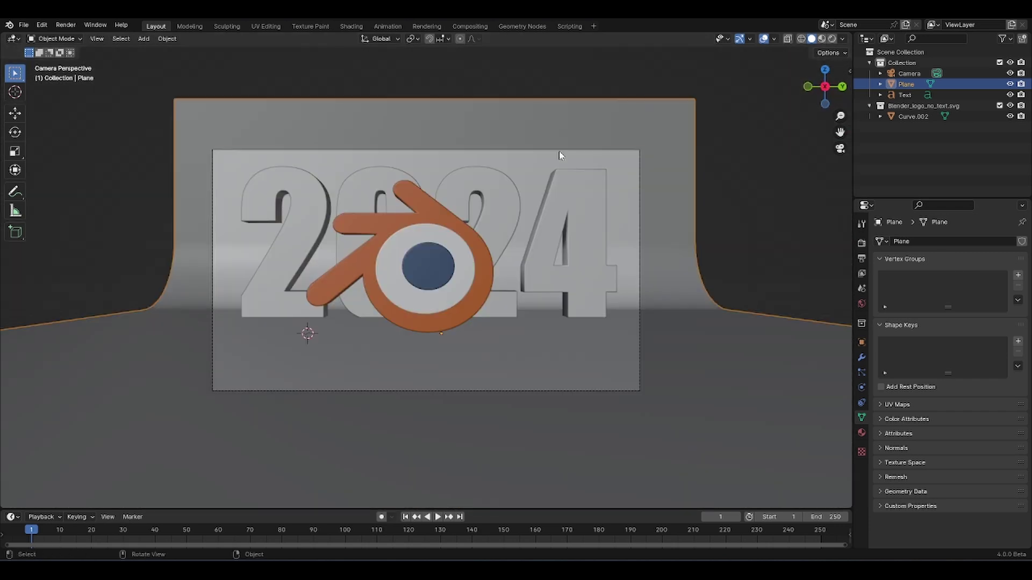
left_click(560, 153)
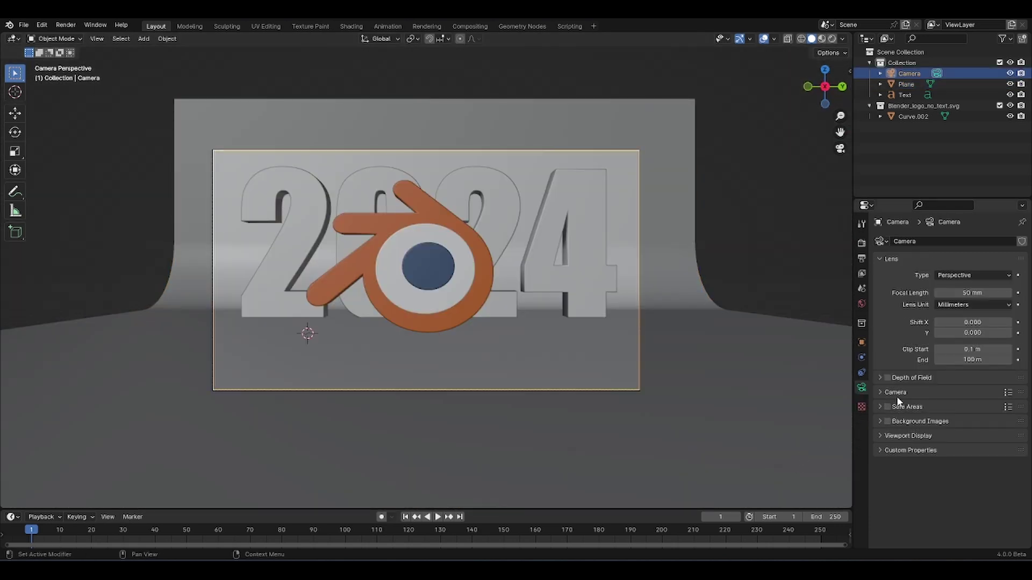
left_click(914, 434)
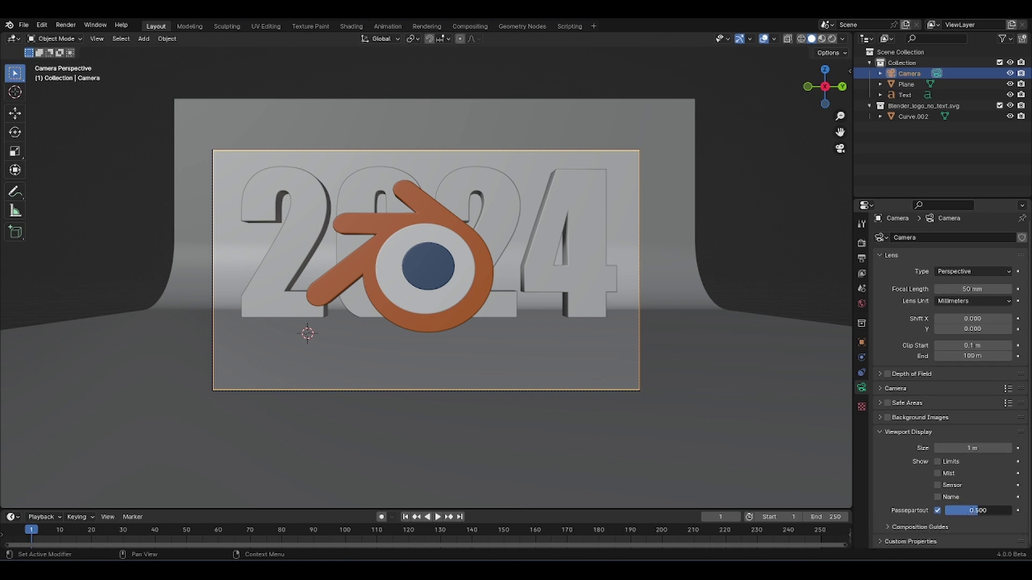
left_click_drag(976, 511, 1012, 511)
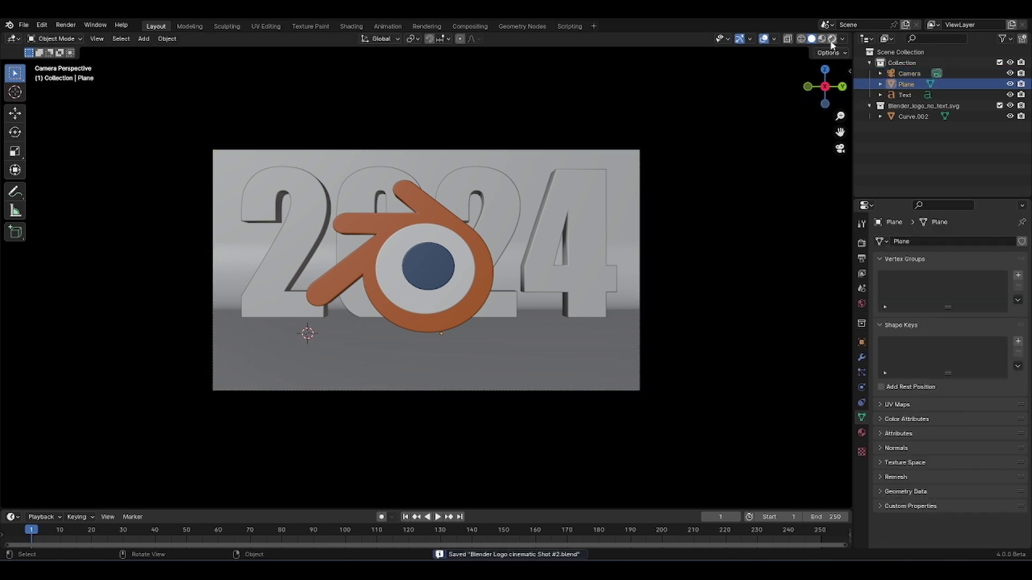
- Show the scene with rendered shading and lower the world background strength to 0
left_click(831, 41)
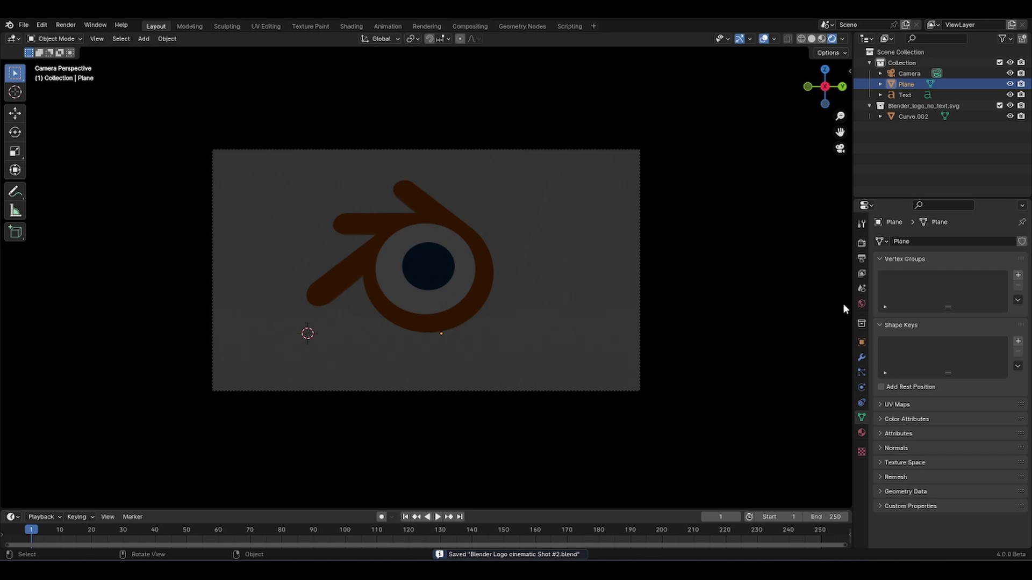
left_click(862, 303)
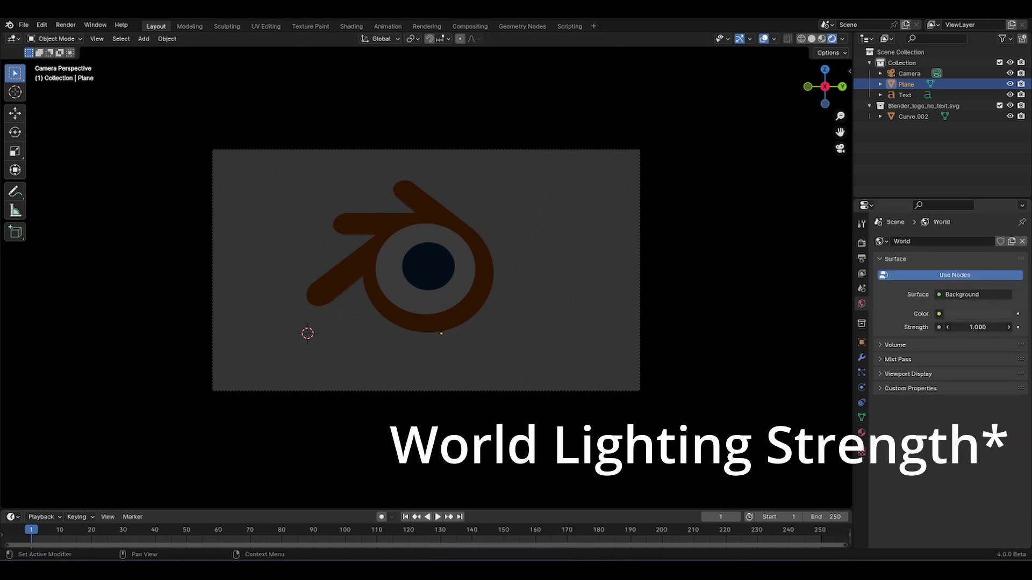
left_click_drag(977, 327, 913, 327)
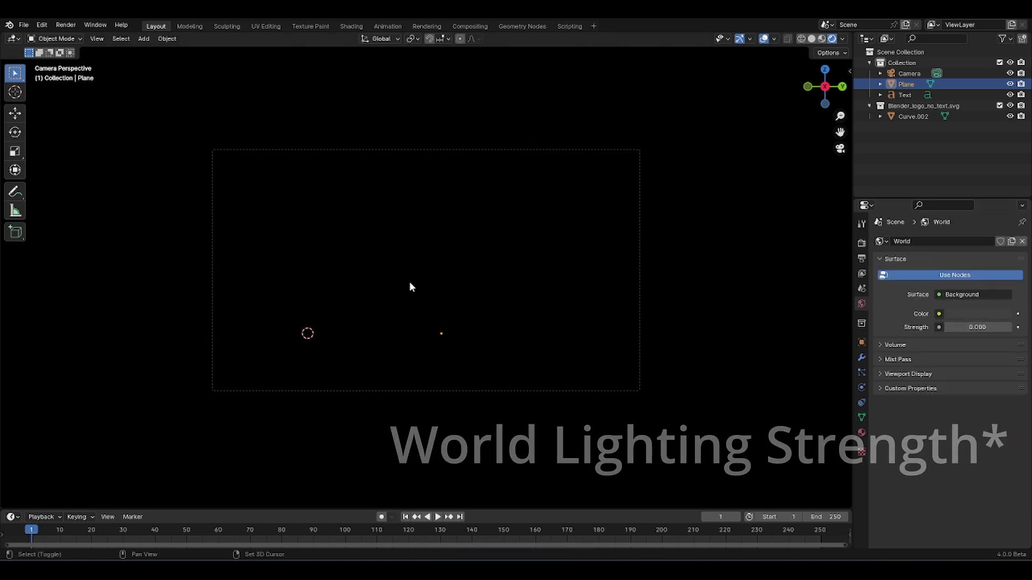
- Add an area light, scale it up and position it above the logo and text
key("shift+a")
mouse_move(387, 414)
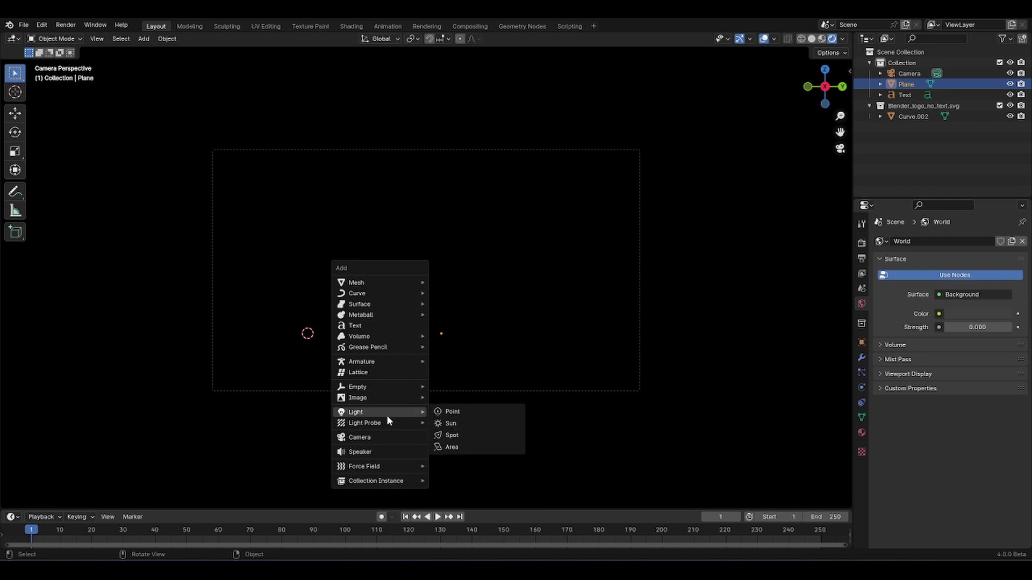
left_click(463, 443)
key("s")
left_click(423, 345)
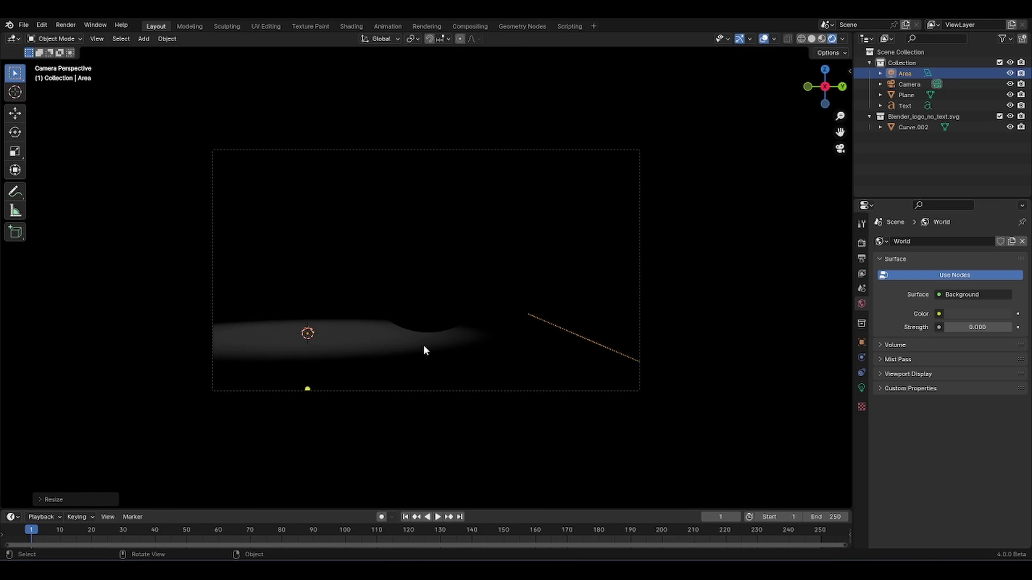
key("g")
left_click(542, 99)
- Raise the overhead area light's power to about 89 W
left_click(861, 388)
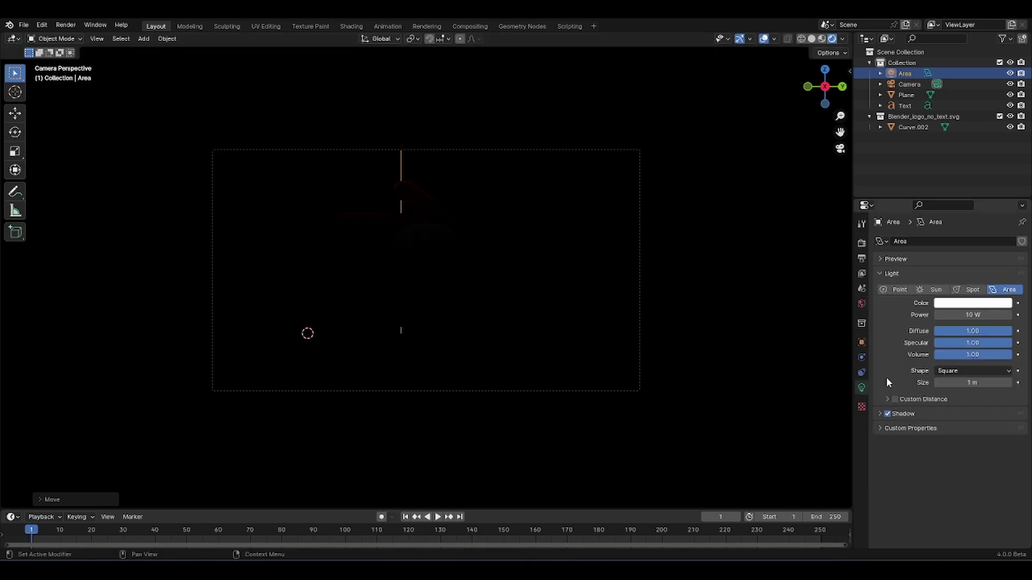
left_click_drag(973, 315, 1013, 315)
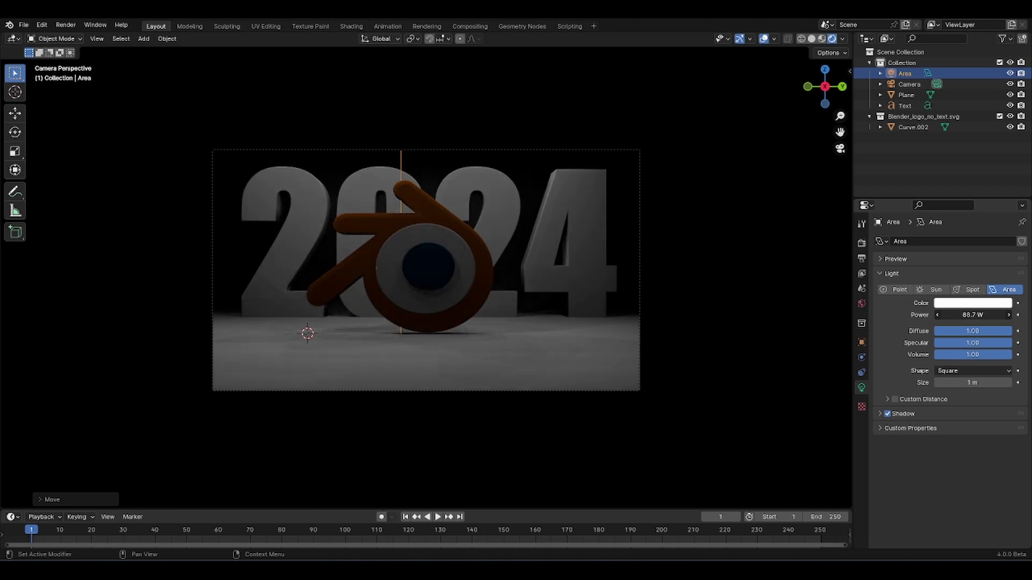
- Select the backdrop plane, turn an enlarged timeline area into a Shader Editor, and create a new material for the plane
left_click(557, 333)
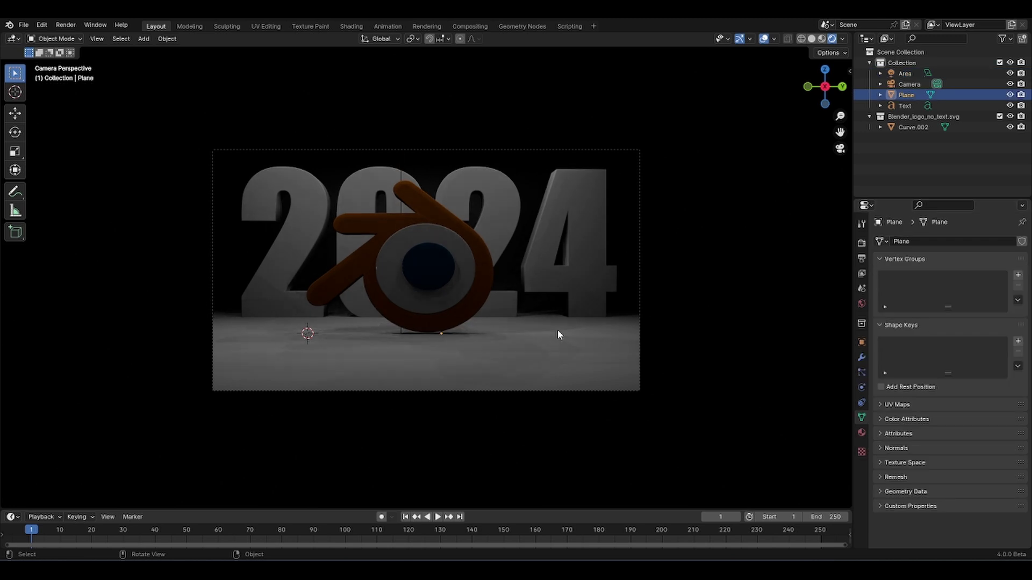
left_click_drag(567, 507, 567, 372)
left_click(8, 377)
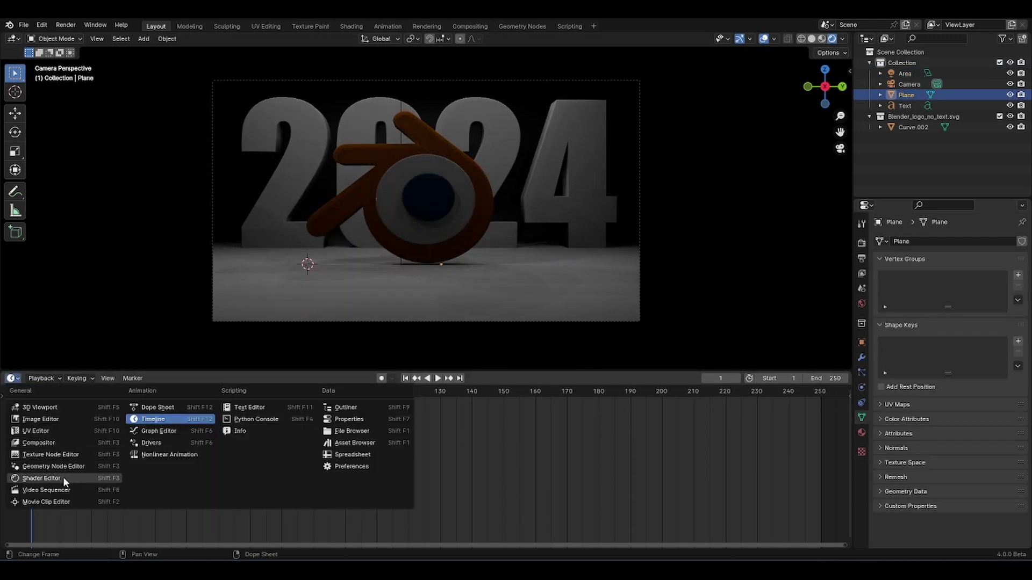
left_click(54, 479)
left_click(440, 383)
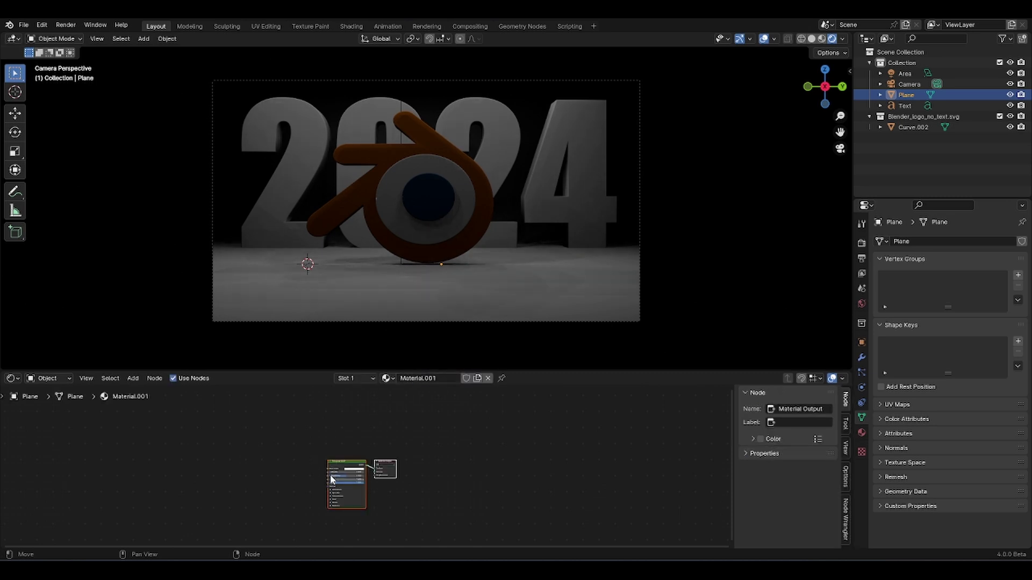
- Make the backdrop material fully metallic (1.000) and lower its roughness to about 0.3
scroll(330, 475, "up", 5)
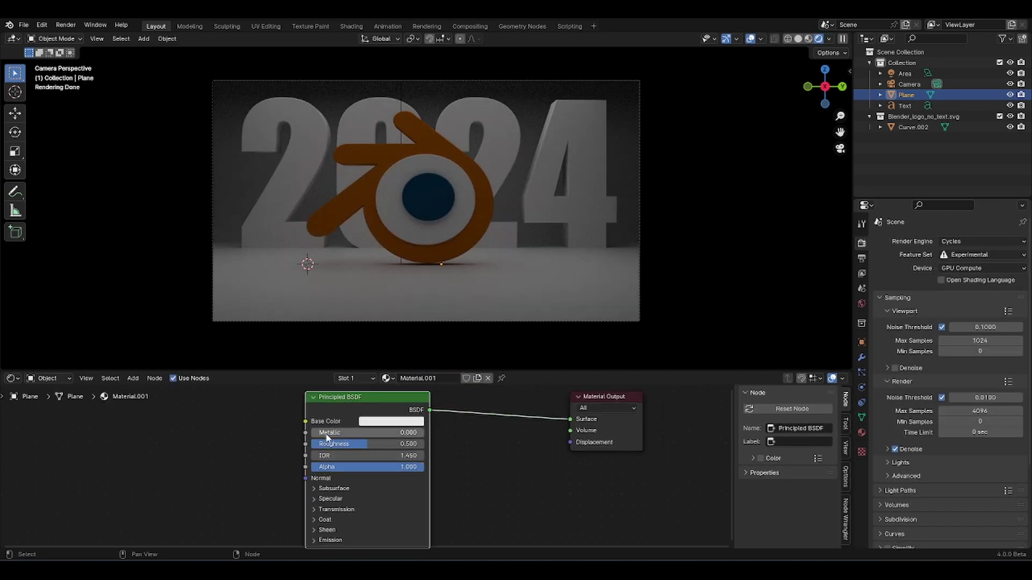
mouse_move(327, 438)
left_mouse_down()
mouse_move(425, 436)
mouse_move(338, 434)
left_mouse_up()
scroll(440, 445, "up", 3)
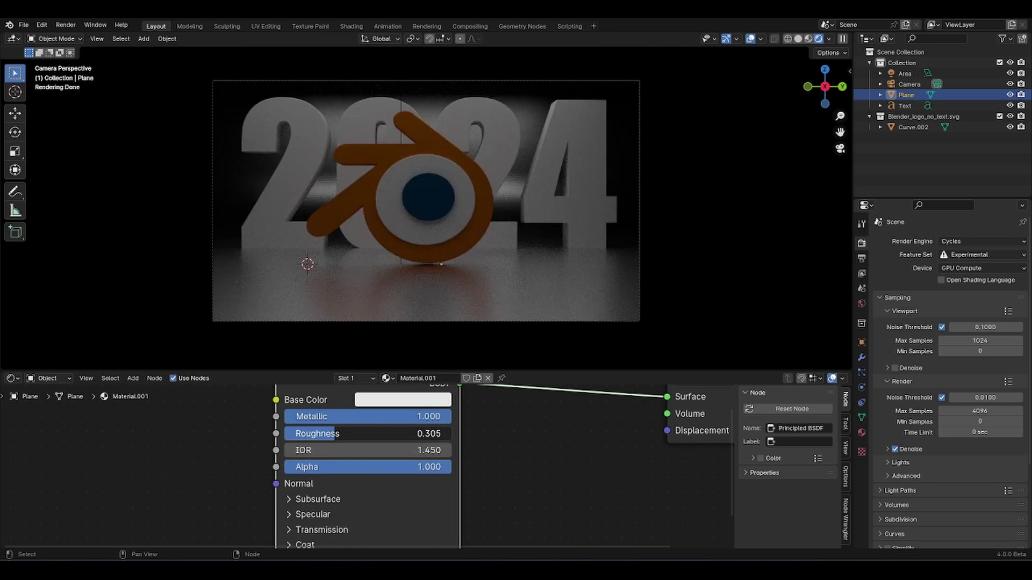
- Apply smooth shading to the backdrop plane
right_click(506, 305)
mouse_move(505, 305)
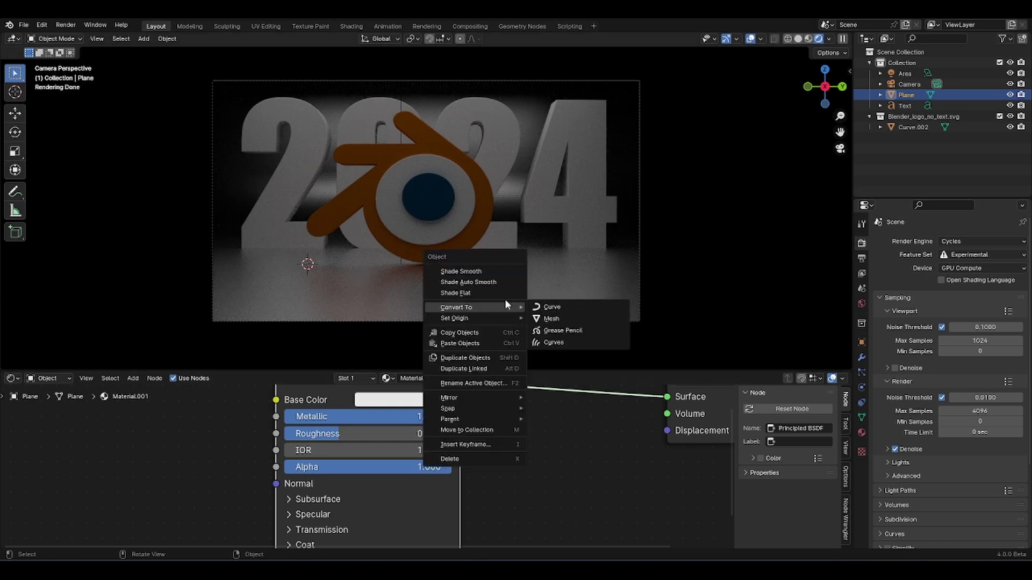
left_click(501, 271)
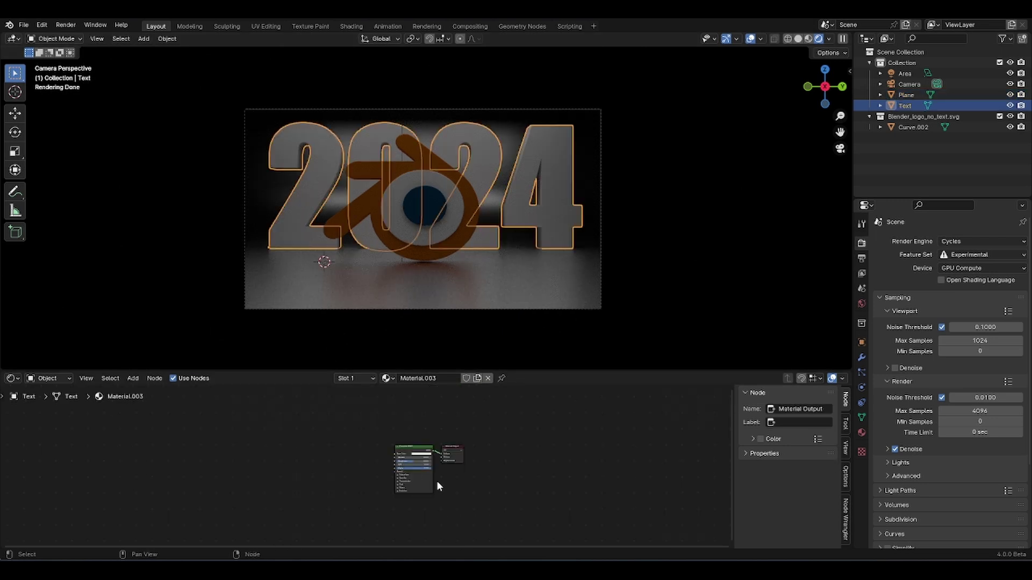
- Set the "2024" text material's Metallic to 1.000 and Roughness to 0.200
scroll(437, 486, "up", 5)
middle_click_drag(450, 434, 315, 427)
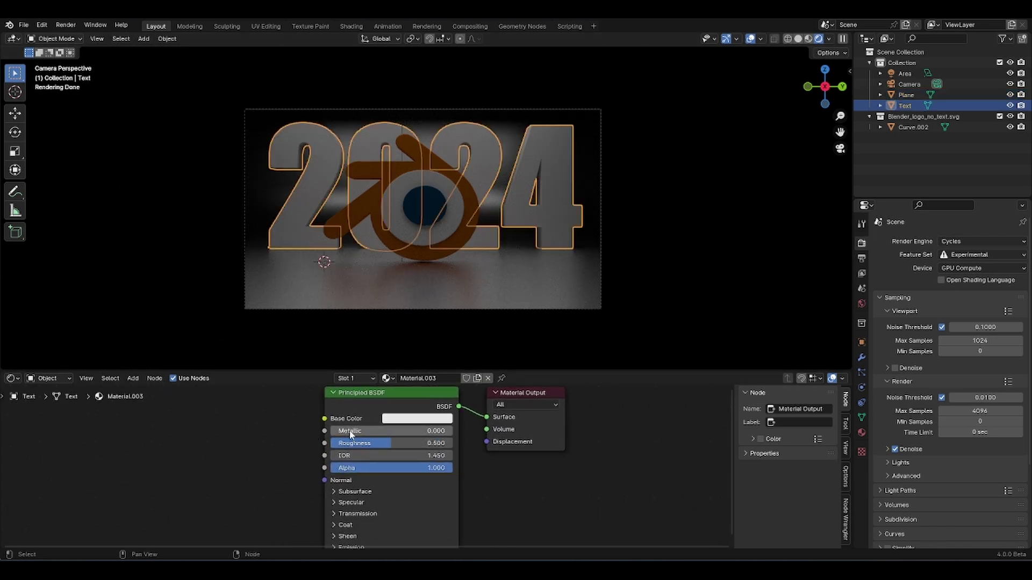
mouse_move(351, 434)
left_mouse_down()
mouse_move(451, 434)
mouse_move(350, 426)
left_mouse_up()
scroll(401, 447, "up", 7)
middle_click_drag(363, 395, 346, 450)
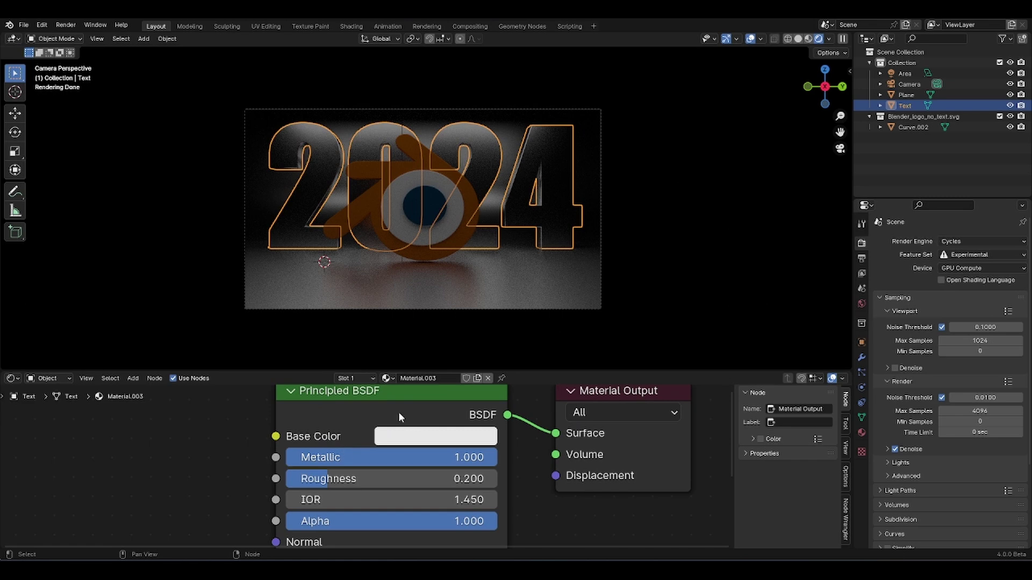
- Add a second area light, rotate it about Z and place it beside the set facing the logo and text
middle_click_drag(315, 211, 445, 208)
scroll(445, 207, "down", 3)
key("shift+a")
mouse_move(445, 207)
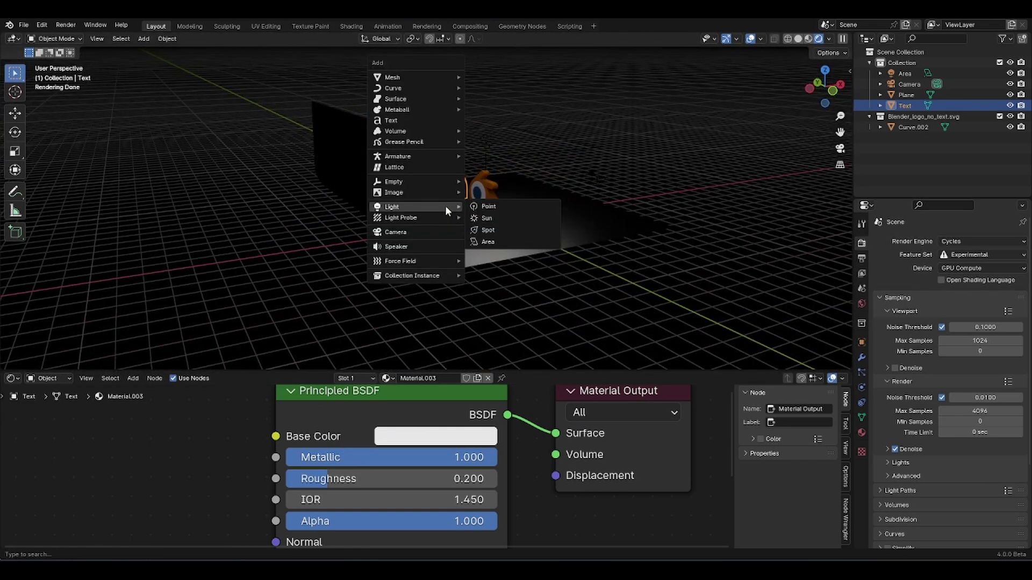
left_click(505, 242)
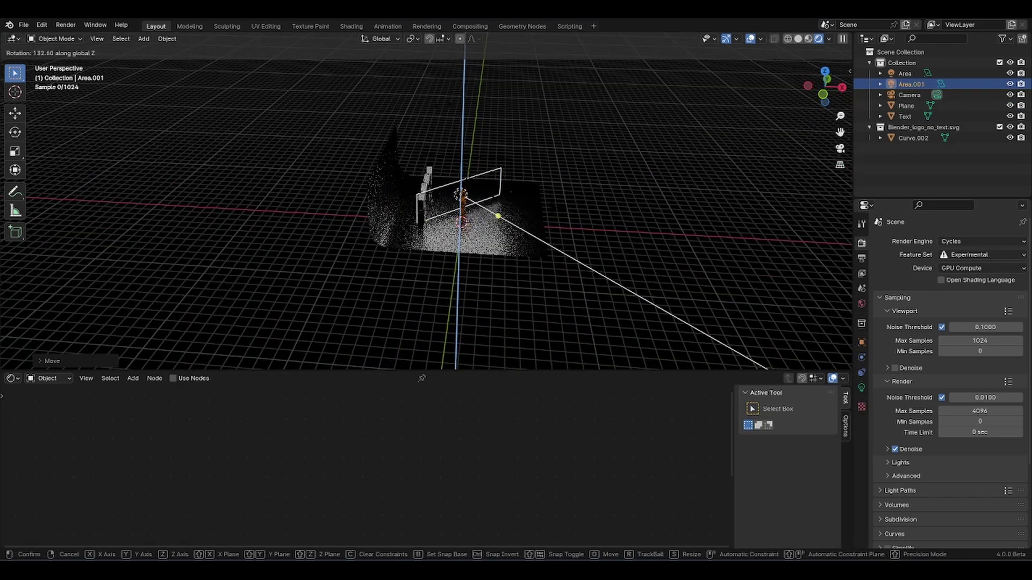
left_click(450, 124)
middle_click_drag(450, 124, 497, 231)
key("g")
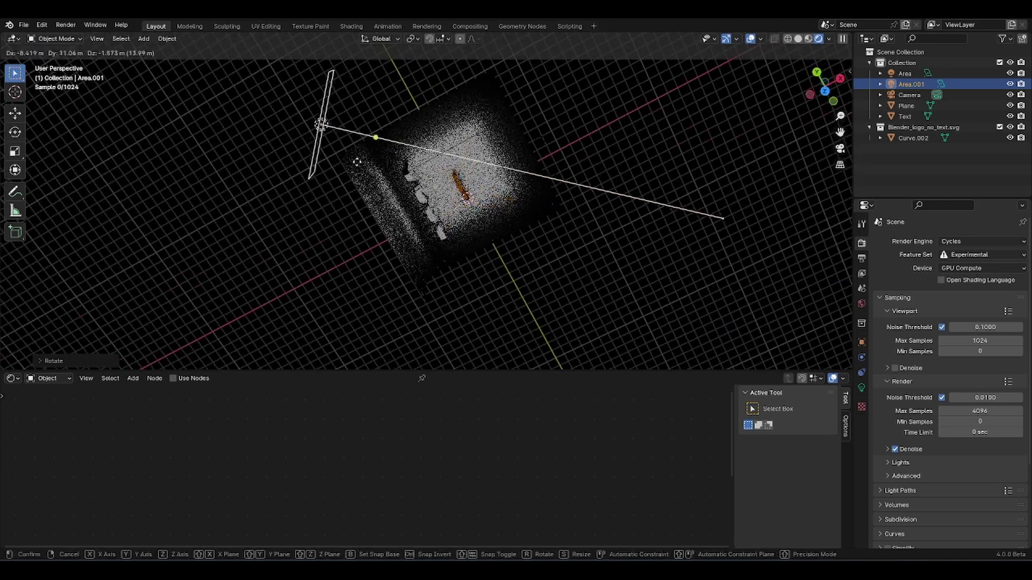
left_click(323, 153)
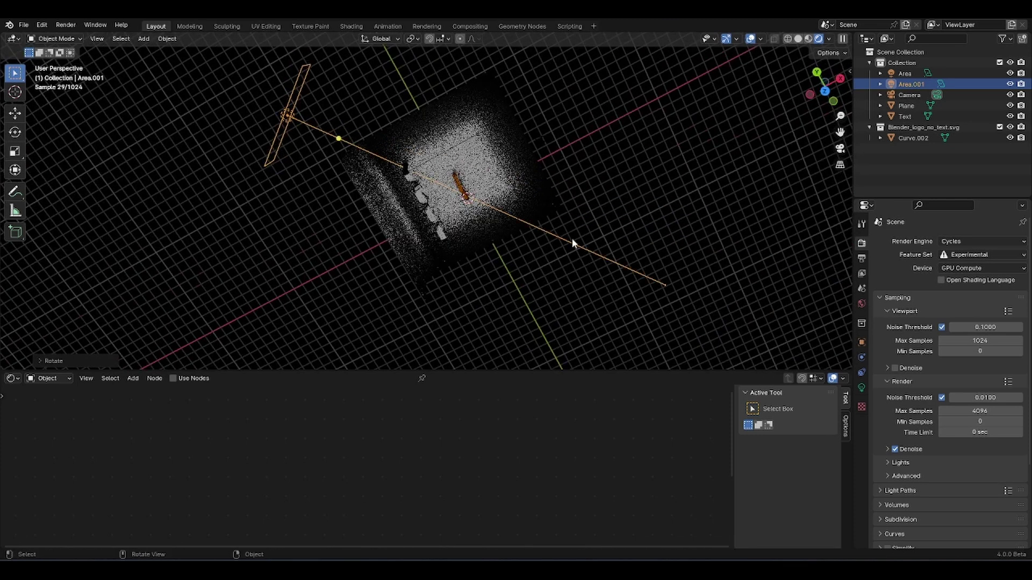
- Give the second area light a 0° beam spread, 356.4 W power and an orange color, and return to the camera view
left_click(862, 388)
left_click_drag(984, 434, 946, 432)
mouse_move(970, 316)
left_mouse_down()
mouse_move(995, 315)
mouse_move(966, 313)
left_mouse_up()
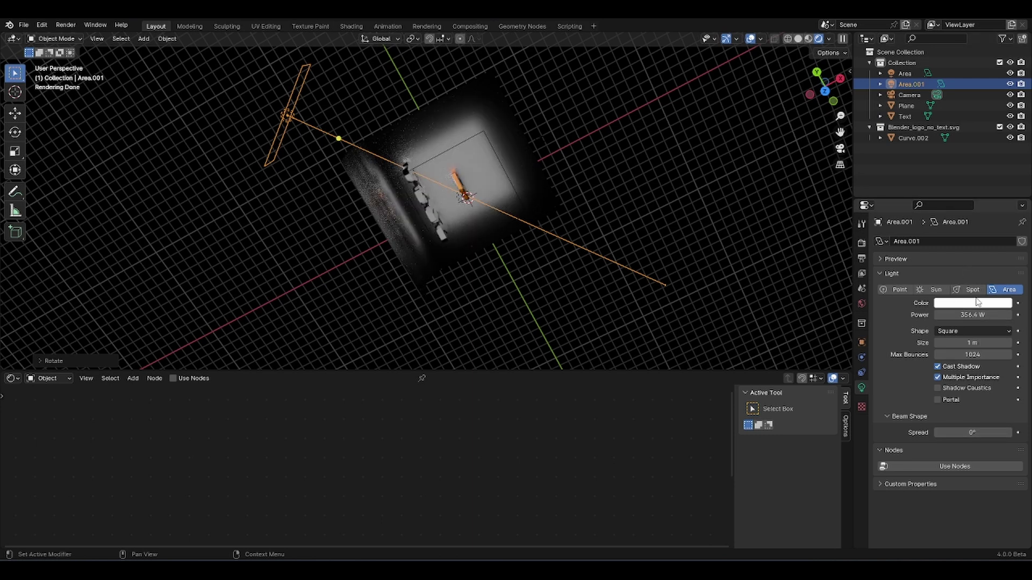
left_click(977, 302)
left_click(932, 230)
key("KP_0")
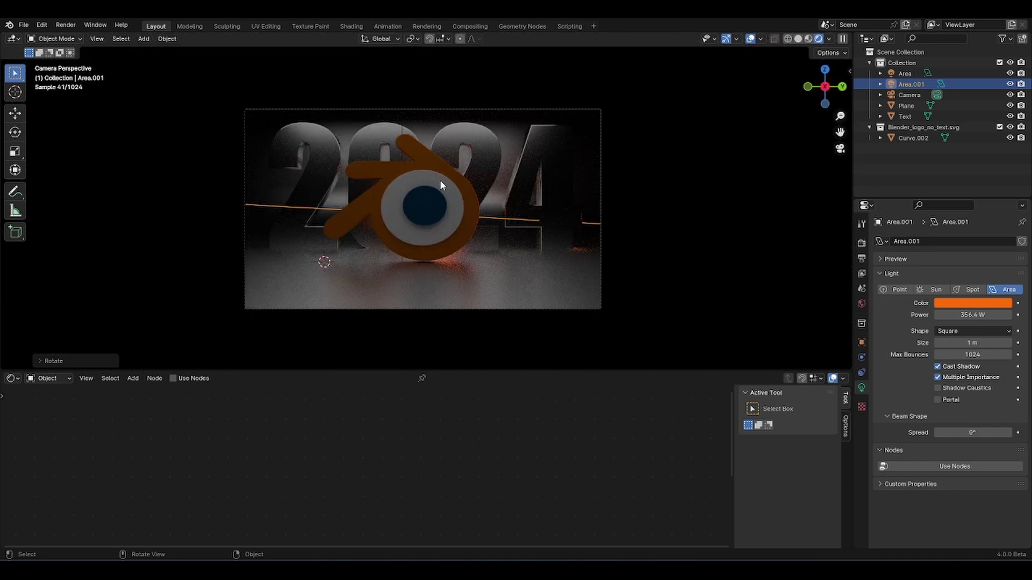
- Raise the orange light's power to 655.5 W, move it along X and rotate it about Z
key("g")
key("x")
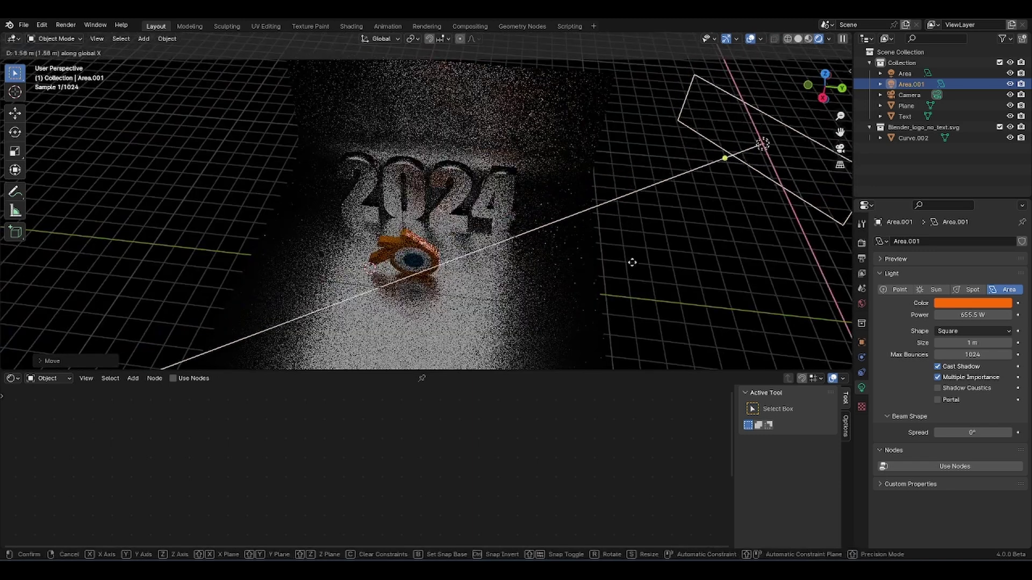
left_click(645, 354)
key("r")
key("z")
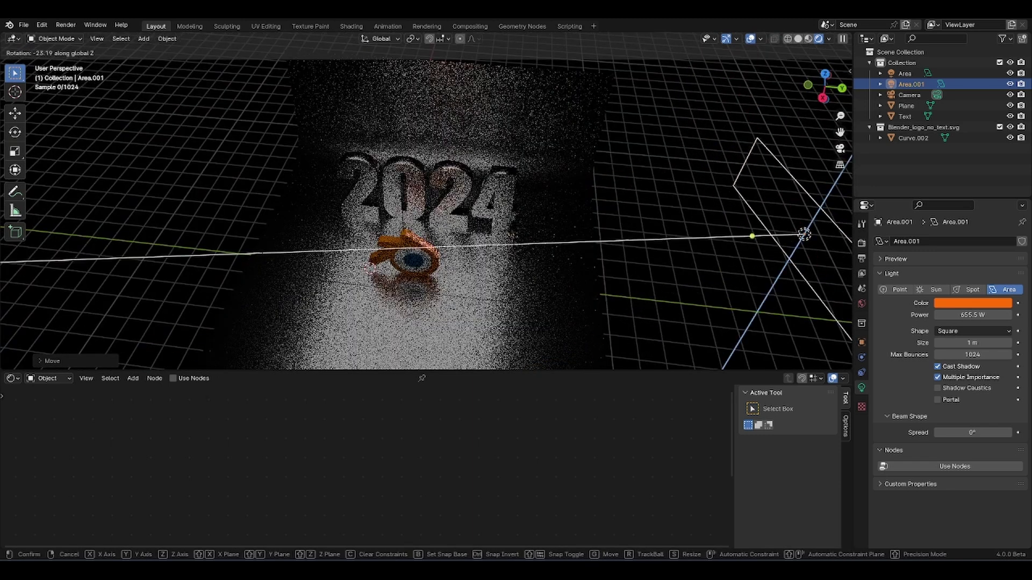
left_click(660, 172)
- Move the orange light closer to the set and rotate it about Z to aim its beam at the back wall
key("g")
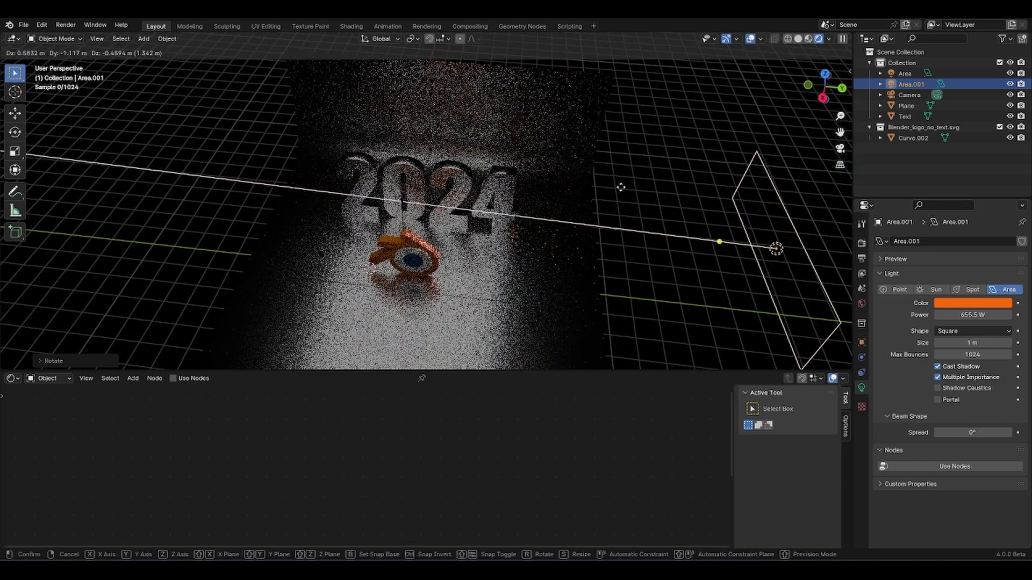
left_click(696, 185)
key("r")
key("z")
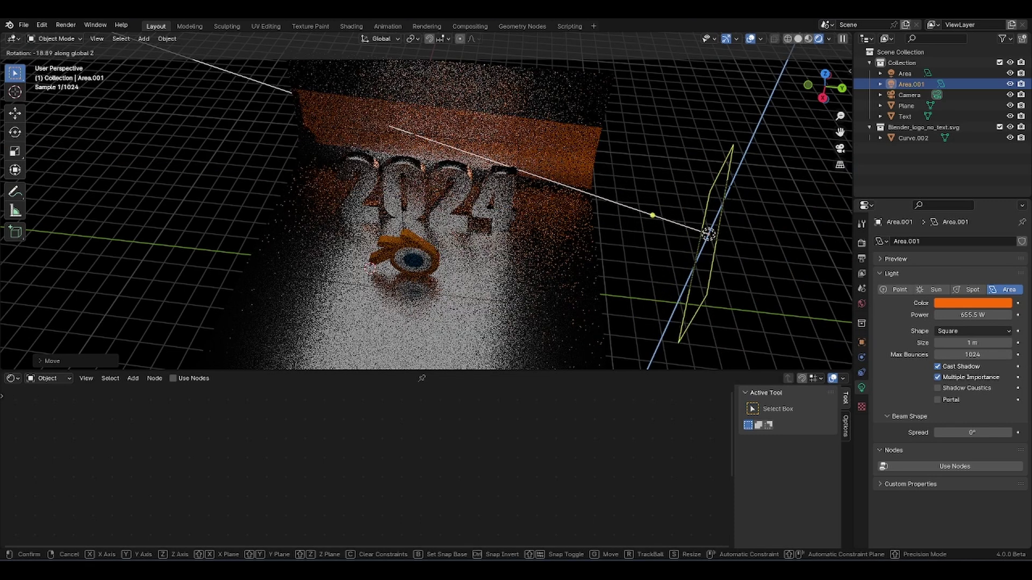
left_click(724, 191)
key("KP_0")
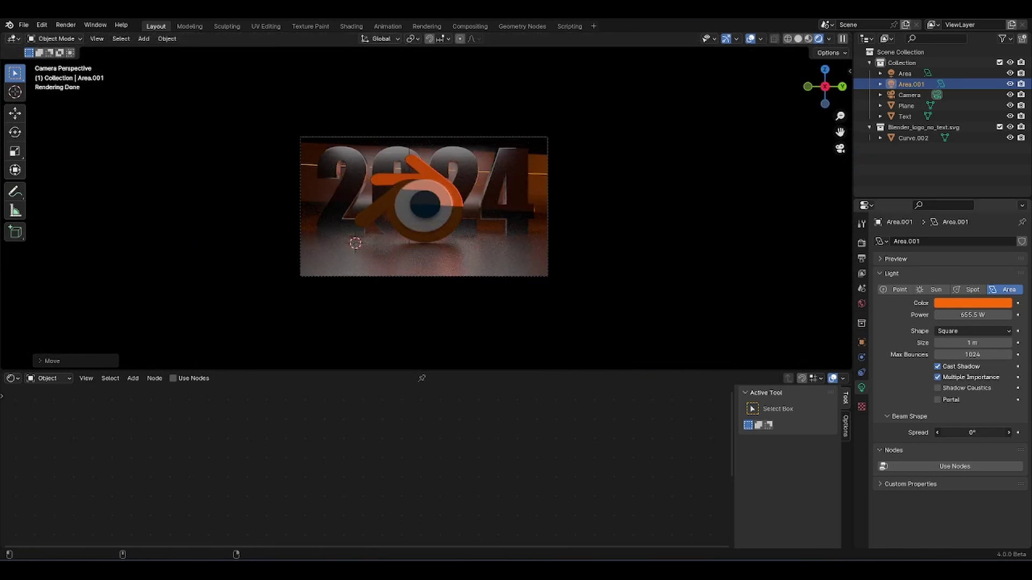
- Widen the orange light's beam spread to 37°
left_click_drag(972, 433, 994, 433)
left_click_drag(995, 432, 1000, 433)
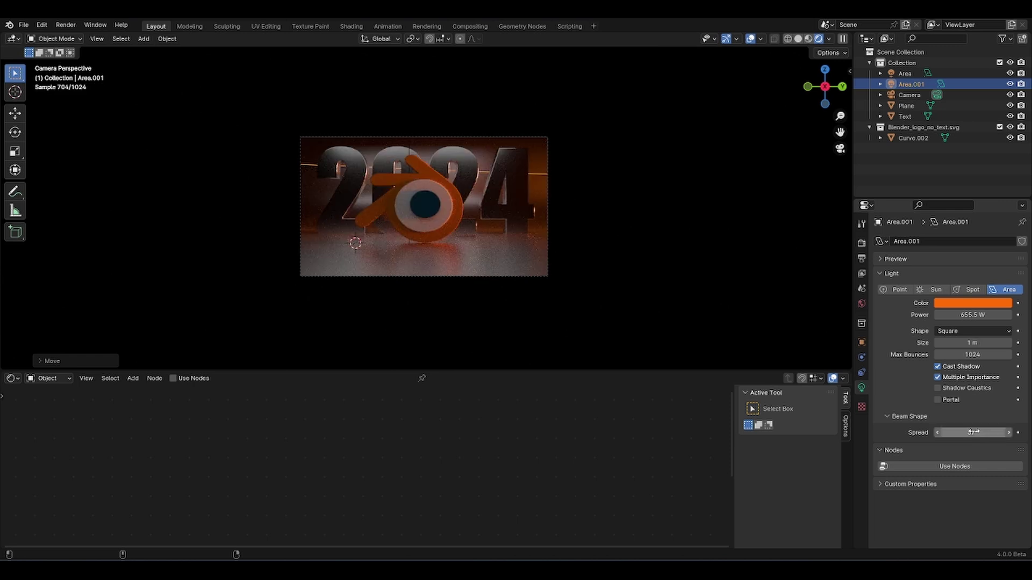
scroll(520, 225, "up", 4)
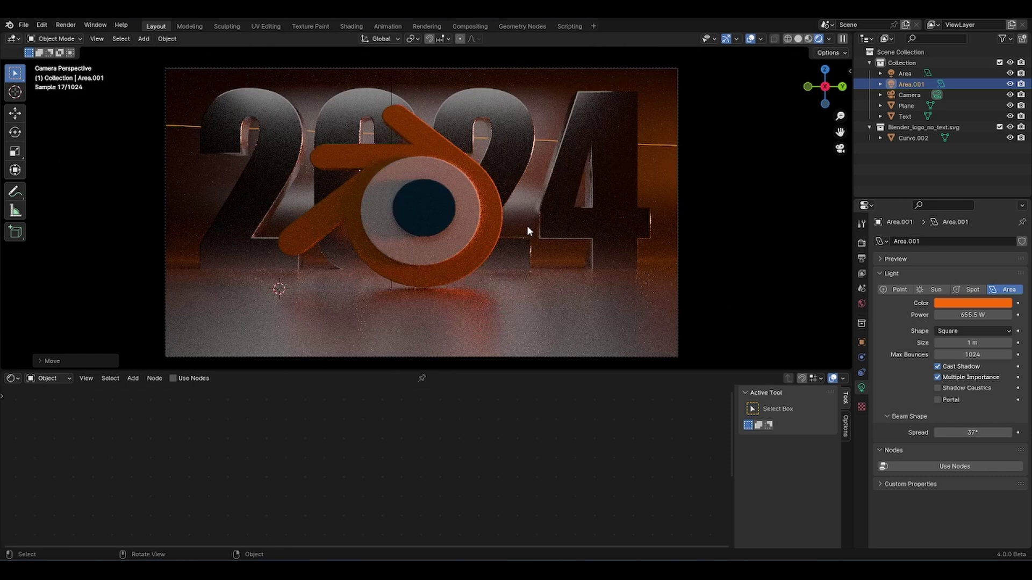
scroll(529, 225, "down", 4)
- Duplicate the orange light, place a copy on the opposite side of the set and rotate it about Z toward the text
key("shift+d")
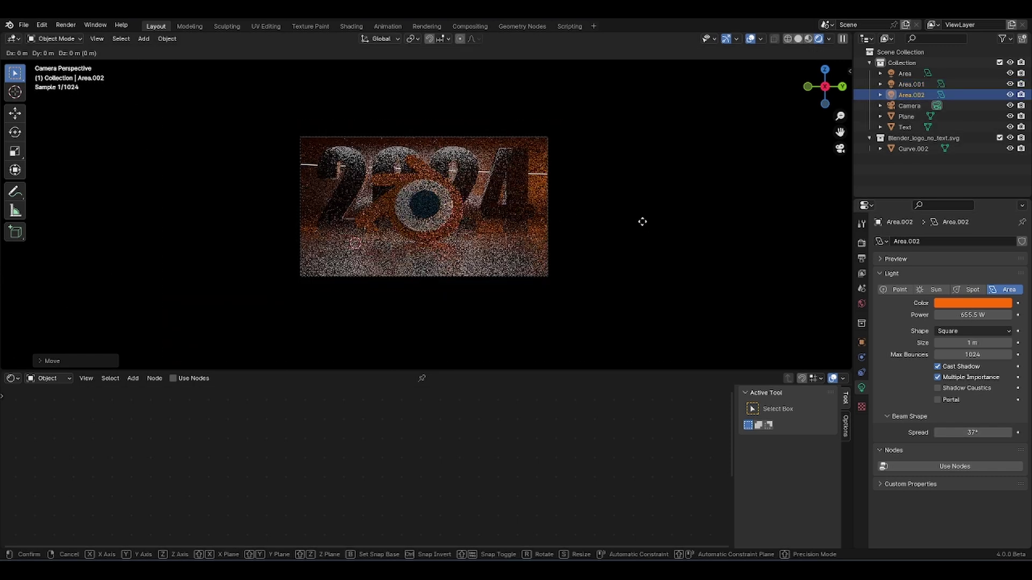
key("x")
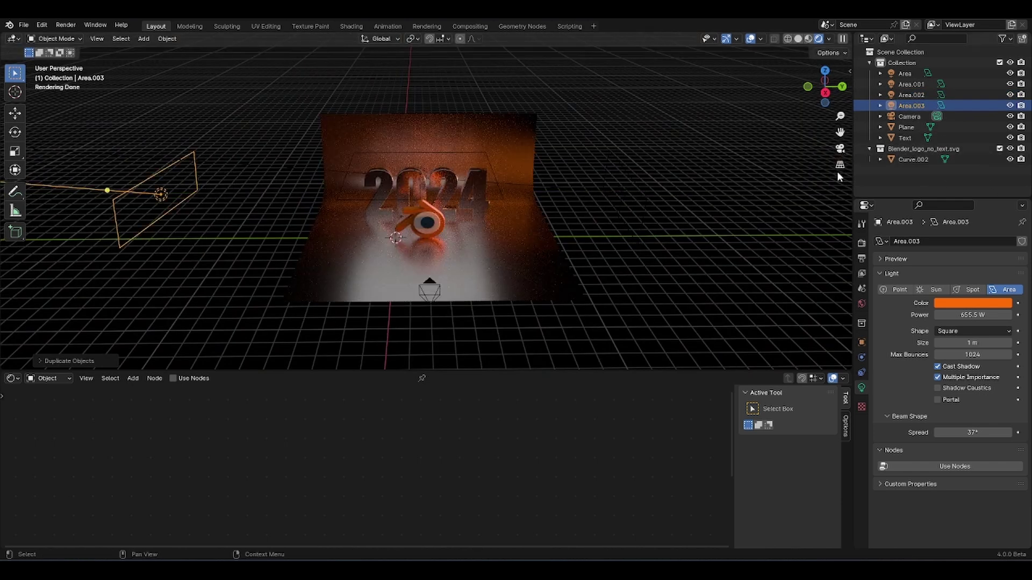
key("r")
key("z")
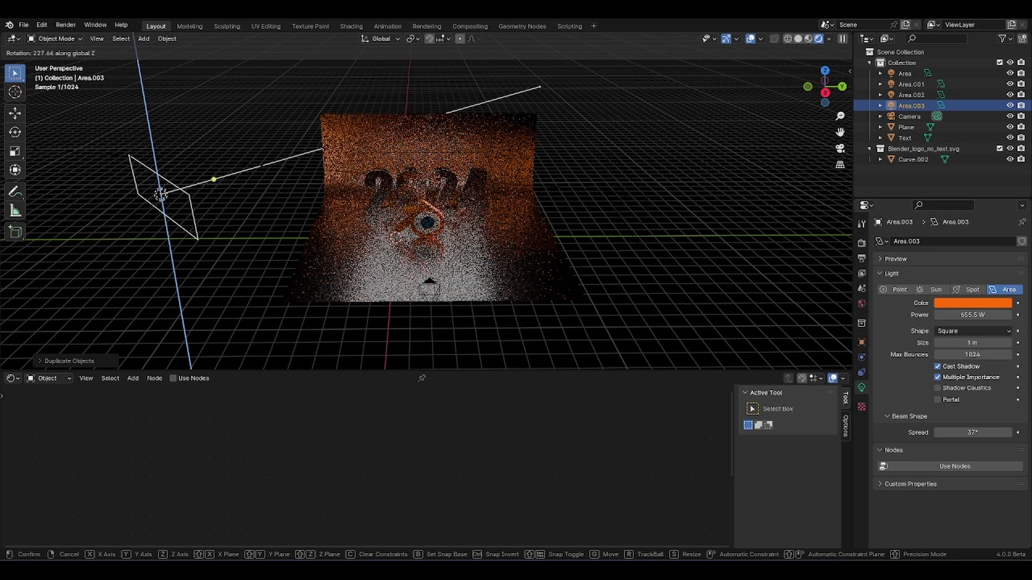
left_click(463, 251)
- Change the copied light's color to bright cyan and move it about 3.5 m along Y toward the set
left_click(981, 304)
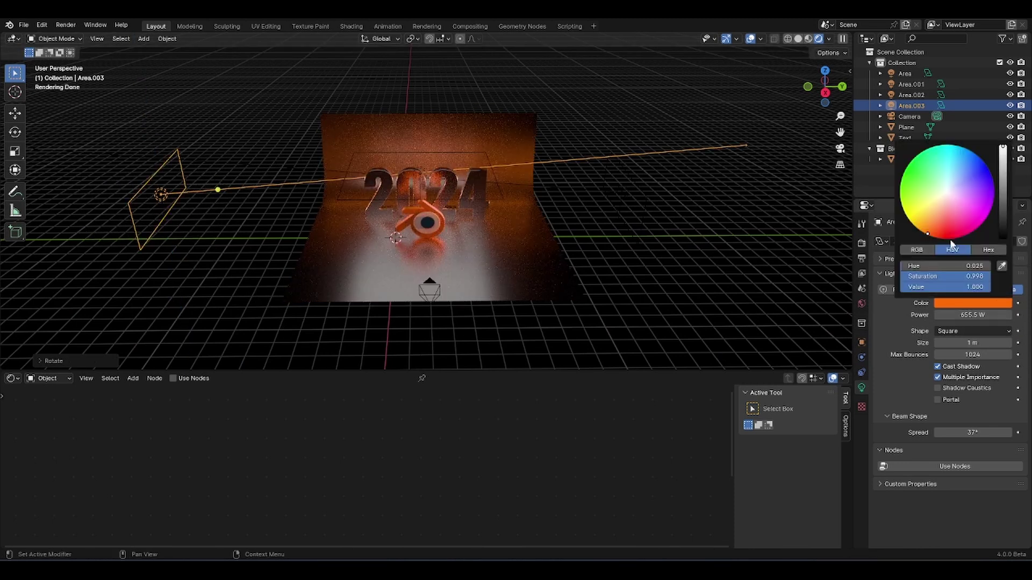
left_click(950, 174)
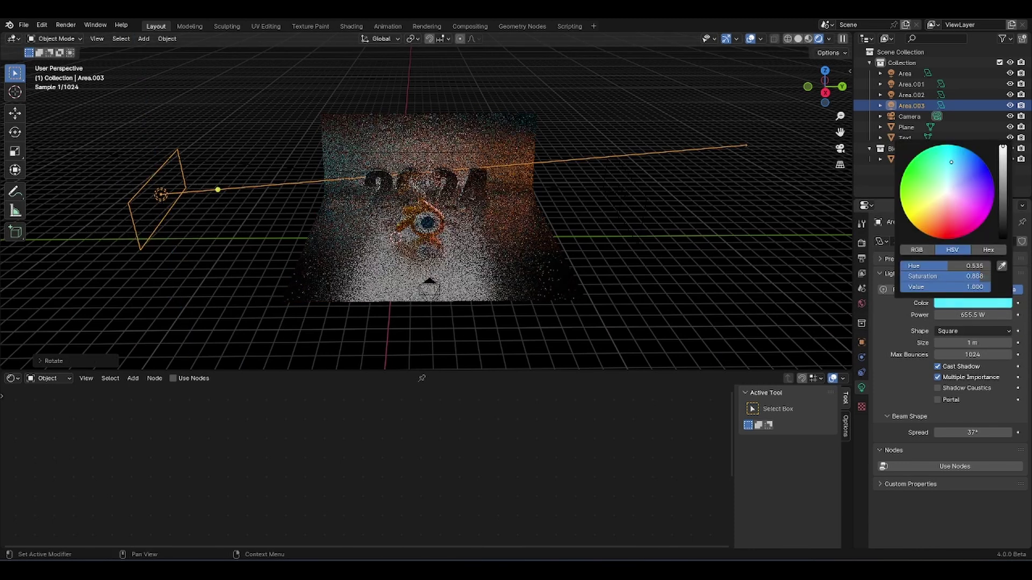
key("g")
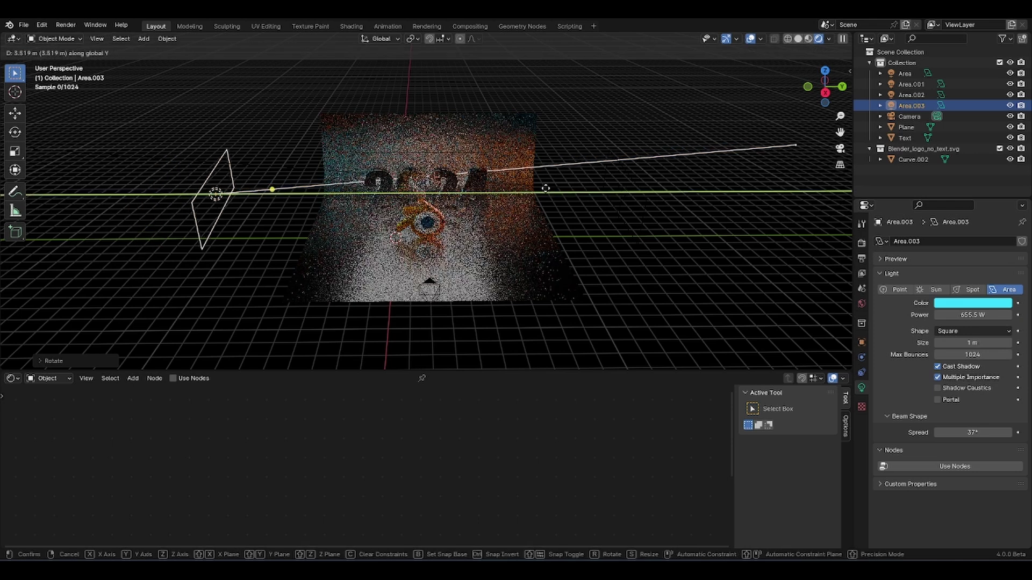
left_click(542, 186)
- Fine-tune the cyan light's position along Y while viewing through the camera
key("KP_0")
scroll(546, 189, "up", 3)
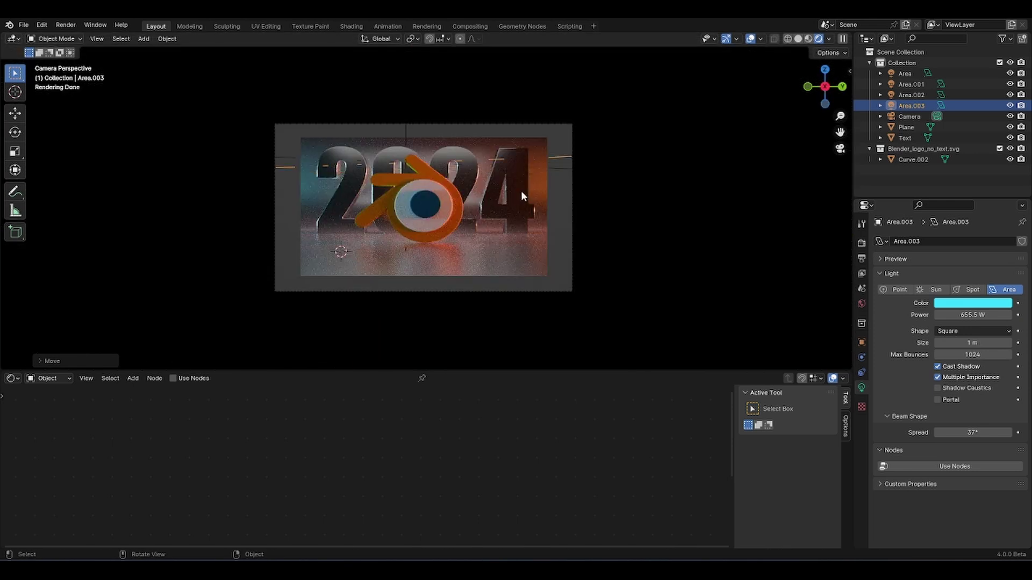
key("g")
key("y")
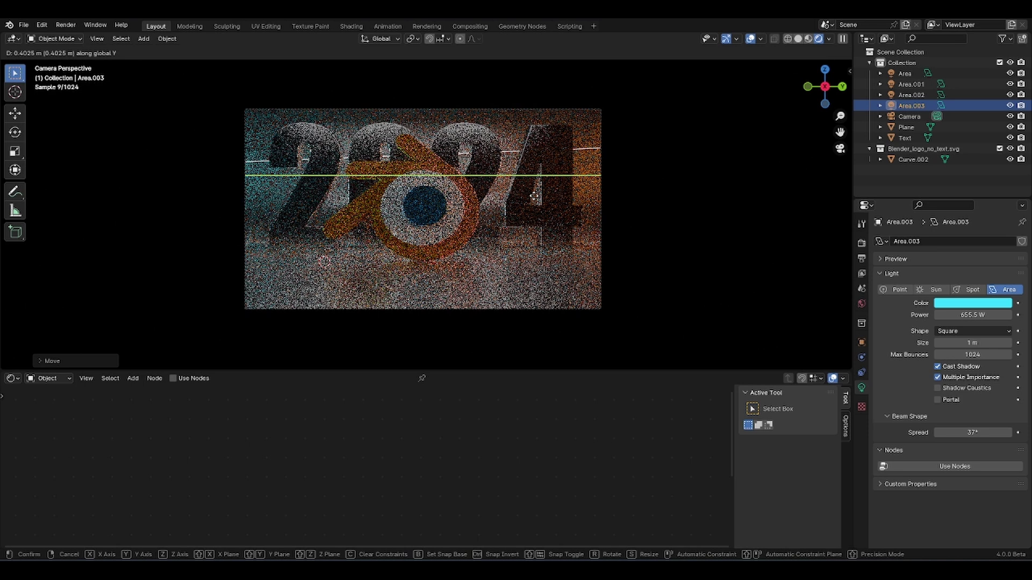
left_click(534, 196)
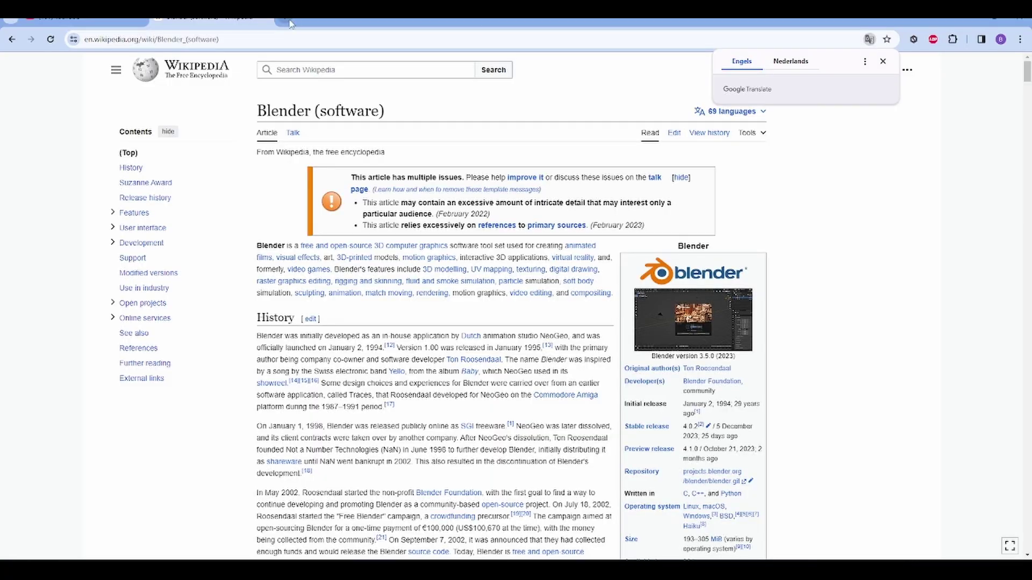
- Switch to the Chrome browser and search the web for "canva color wheel"
left_click(284, 20)
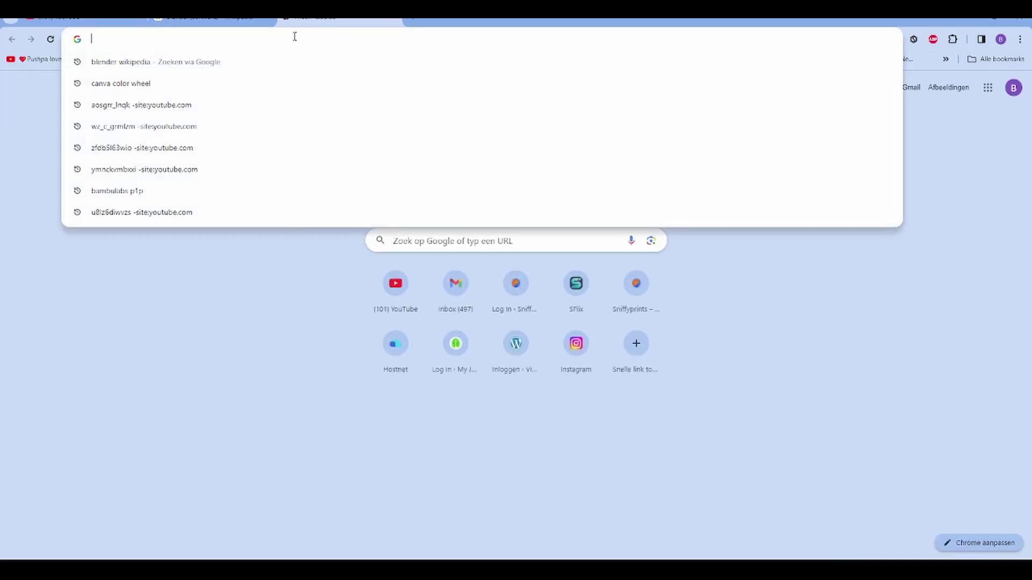
type("Canva color w")
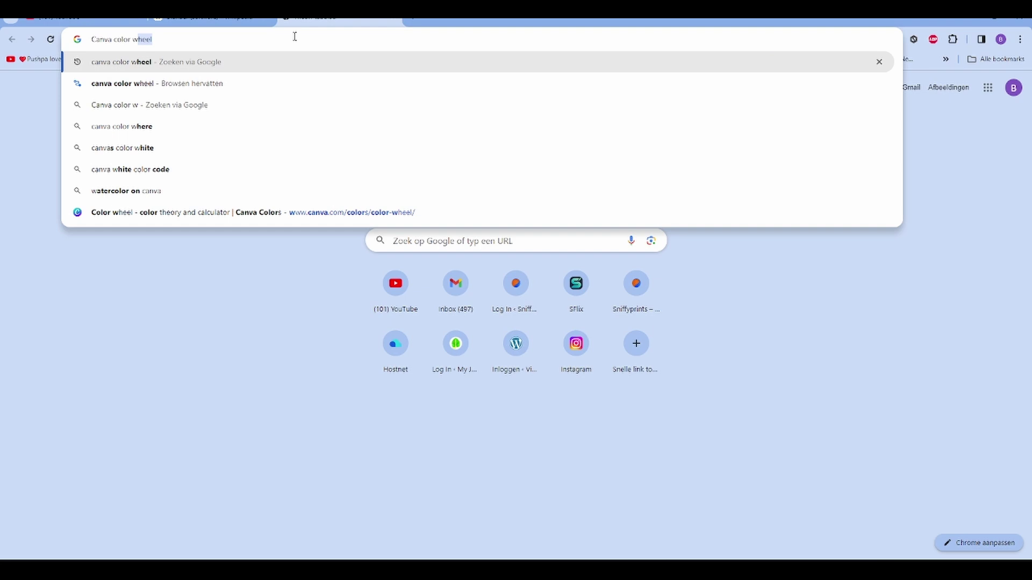
key("Return")
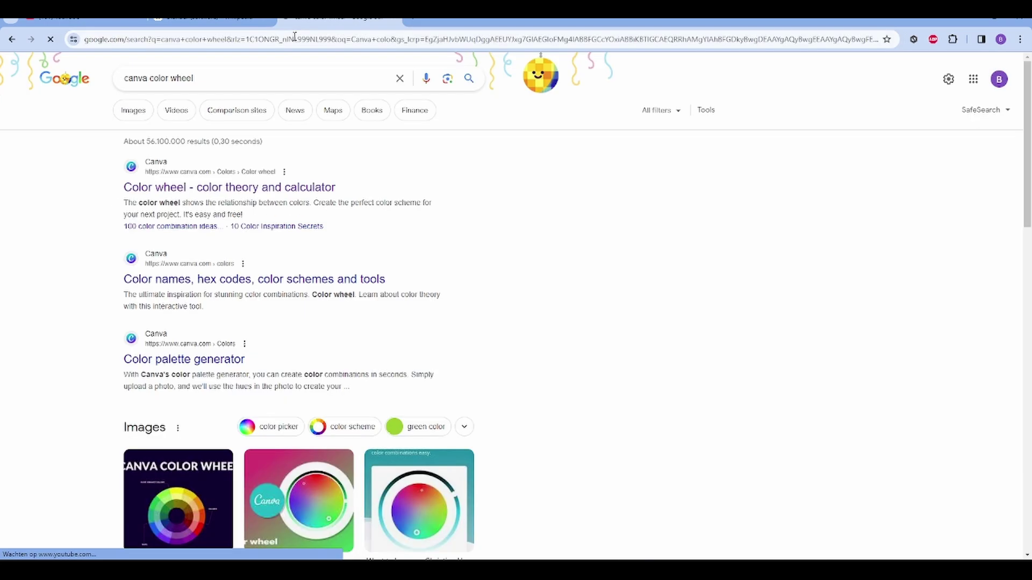
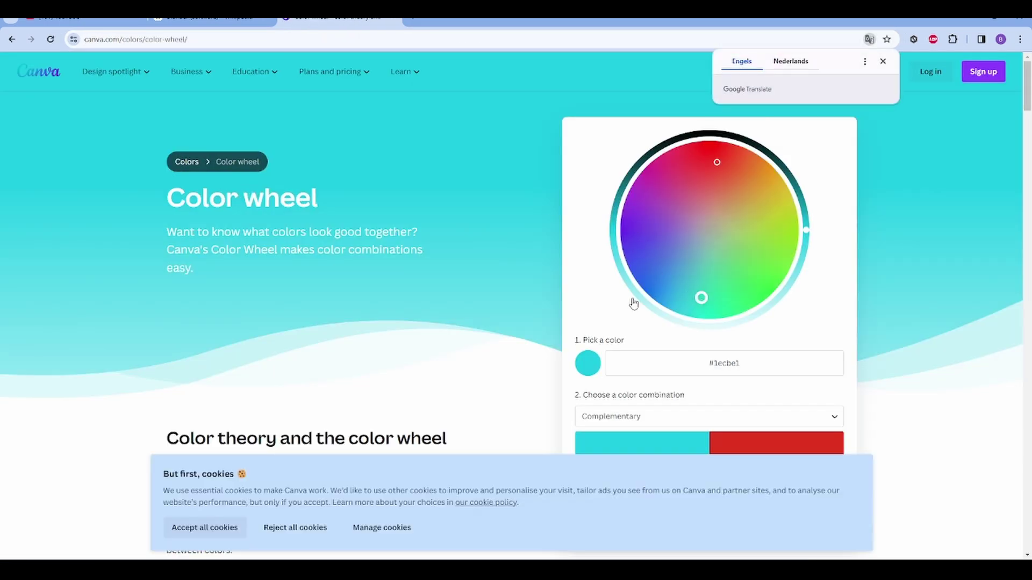
- Shift the picked cyan toward blue on the Canva color wheel and check its complementary color
scroll(607, 336, "down", 2)
scroll(704, 216, "up", 1)
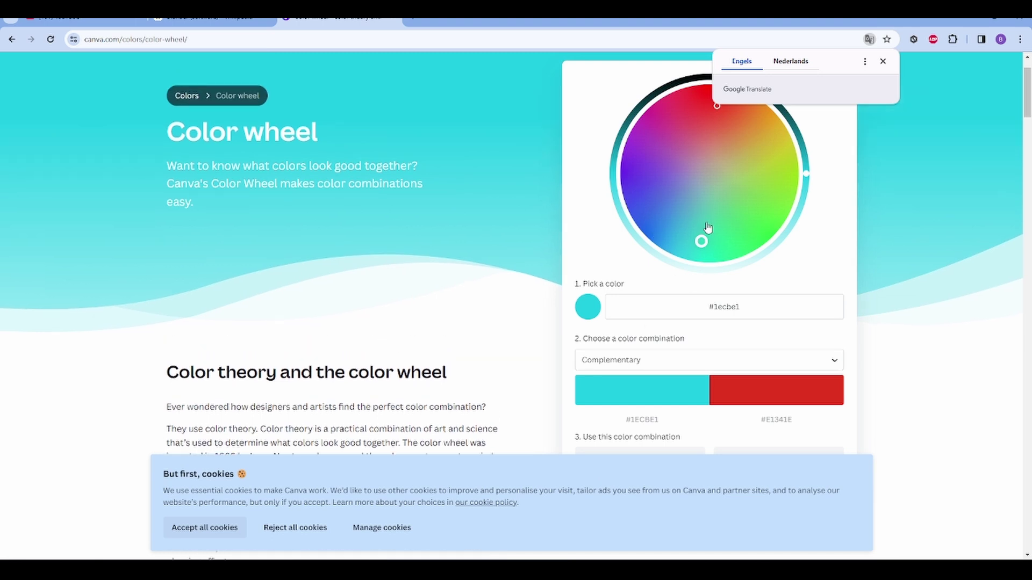
mouse_move(704, 244)
left_mouse_down()
mouse_move(695, 255)
mouse_move(673, 249)
left_mouse_up()
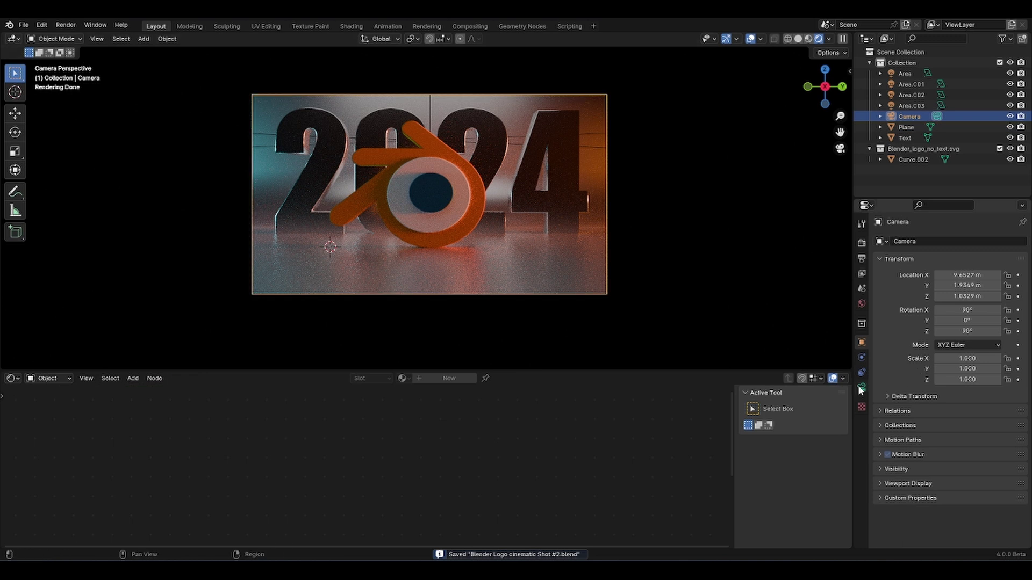
- Enable the camera's depth of field, pick the logo as focus object and set the F-Stop to 0.1
left_click(861, 388)
scroll(911, 416, "down", 5)
left_click(887, 428)
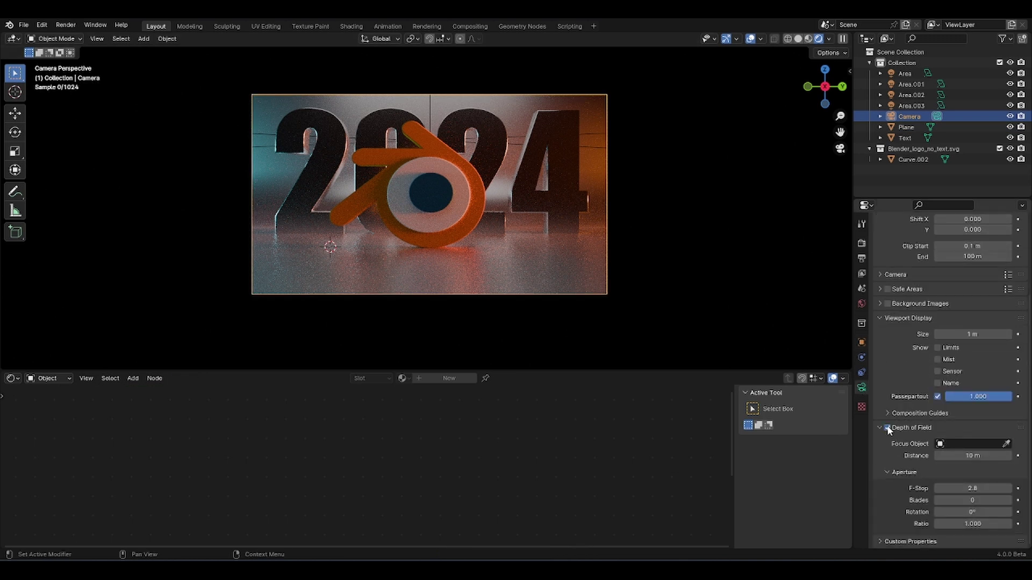
left_click(1007, 444)
left_click(430, 202)
left_click_drag(988, 489, 940, 489)
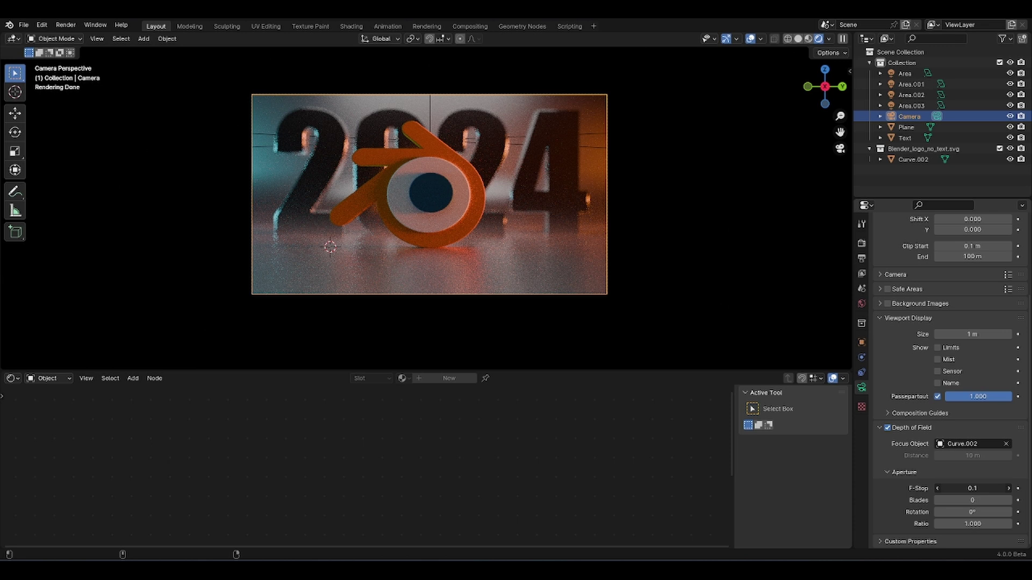
- Add a cube at the logo and scale it up uniformly
key("shift+a")
mouse_move(433, 93)
left_click(521, 108)
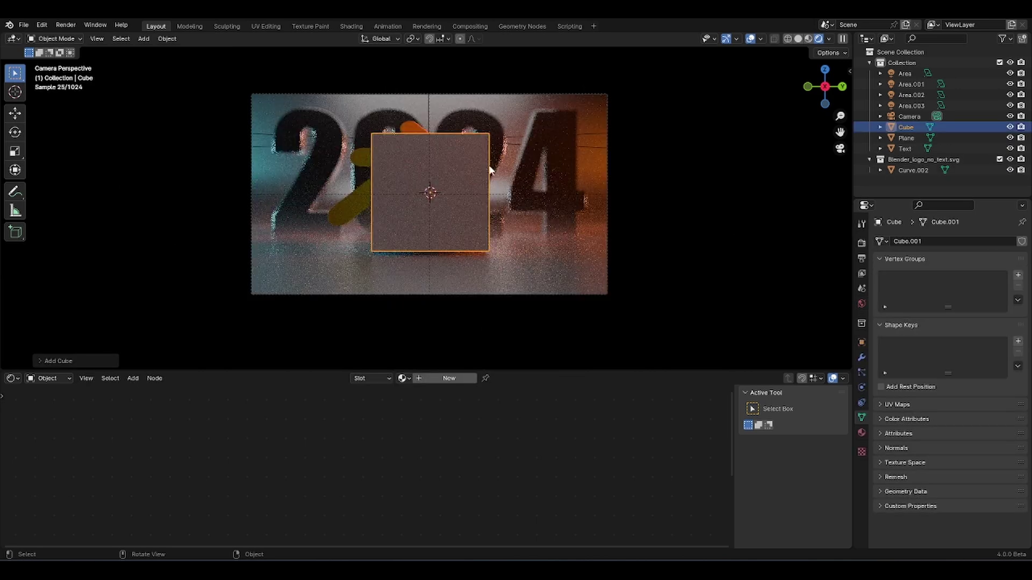
key("s")
left_click(550, 178)
- Stretch the cube along X and by about 1.5 along Y so it encloses the whole set
middle_click_drag(550, 177, 455, 209)
scroll(500, 178, "down", 6)
key("s")
key("x")
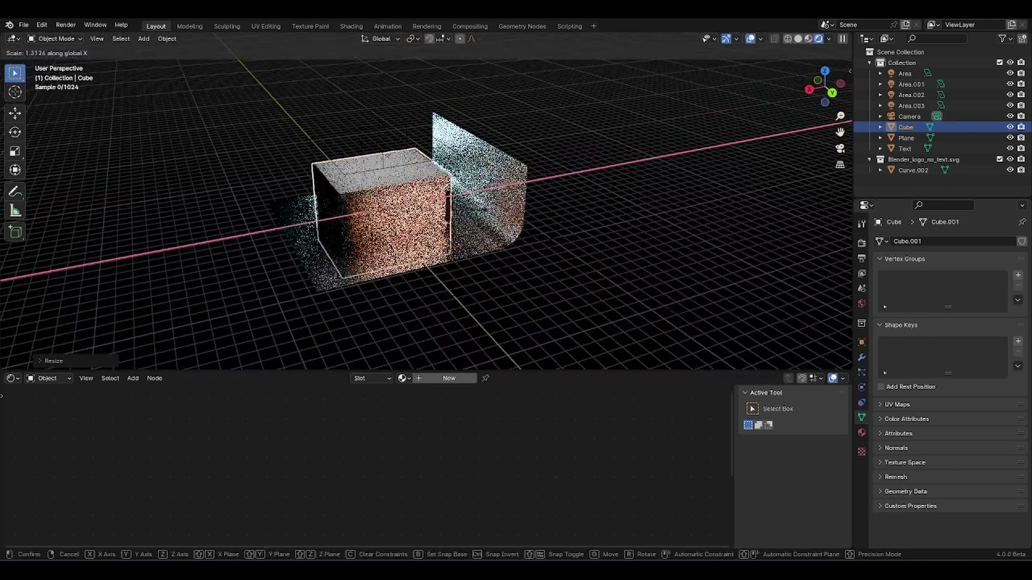
key("Return")
key("s")
key("y")
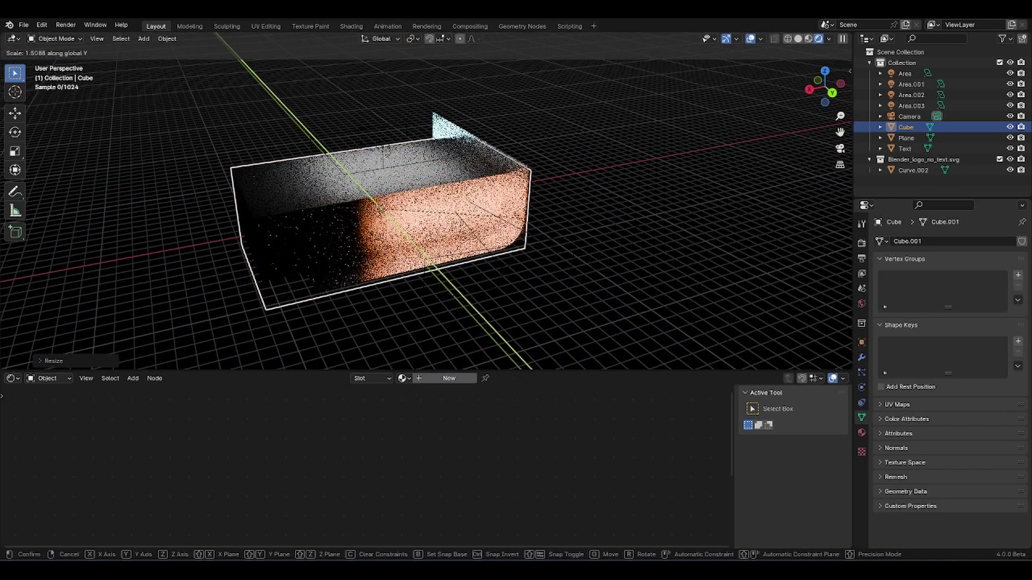
left_click(611, 256)
- Create a new material for the cube and delete its Principled BSDF node
left_click(438, 378)
left_click(379, 427)
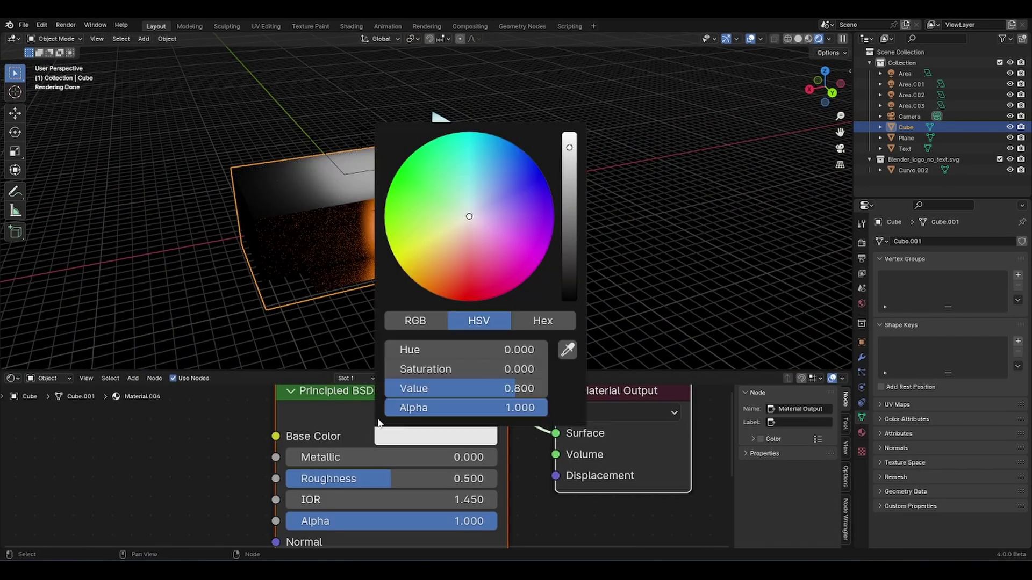
key("x")
key("ctrl+z")
left_click(399, 413)
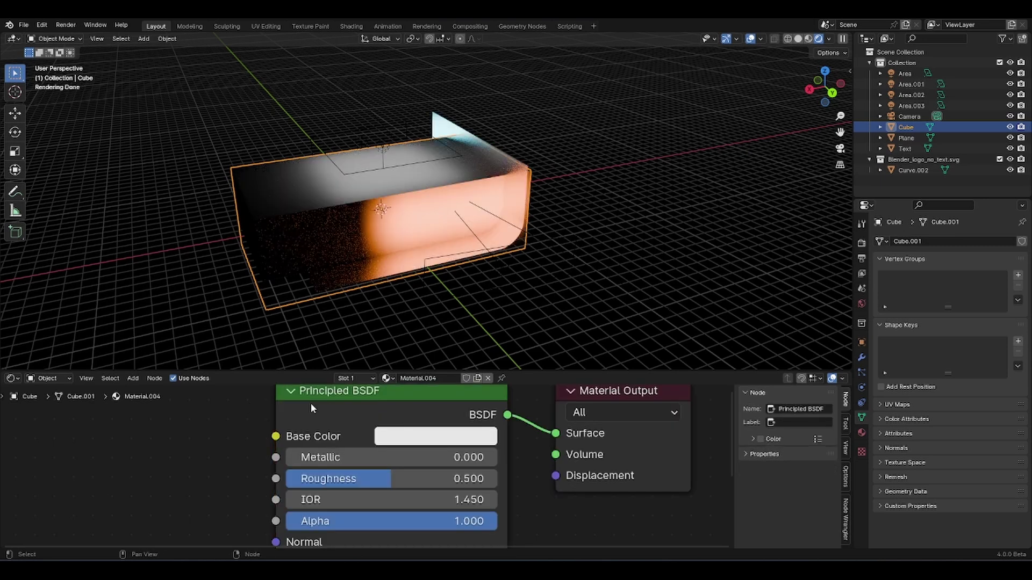
key("x")
- Add a Principled Volume node and connect its output to the Volume input of the Material Output
key("shift+a")
type("princ")
left_click(357, 433)
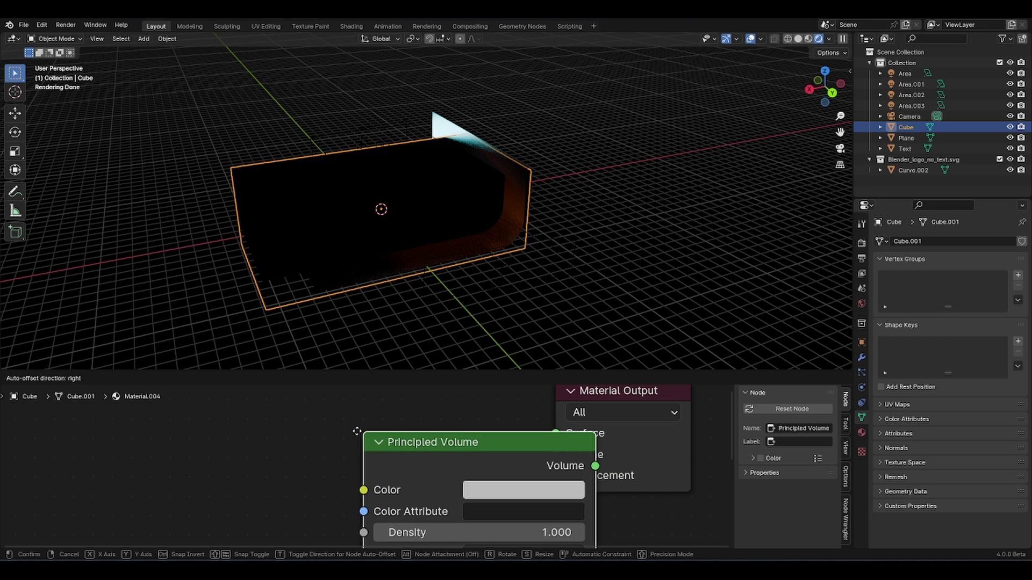
left_click(131, 392)
left_click_drag(369, 427, 555, 456)
- Reduce the Principled Volume density to 0.010, judging the haze through the camera
left_click_drag(308, 499, 254, 498)
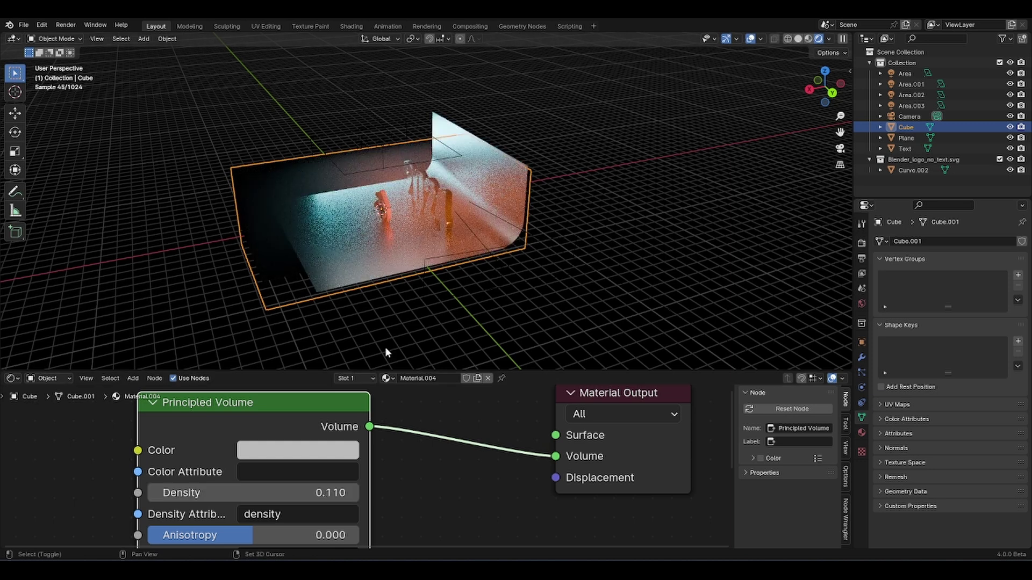
key("KP_0")
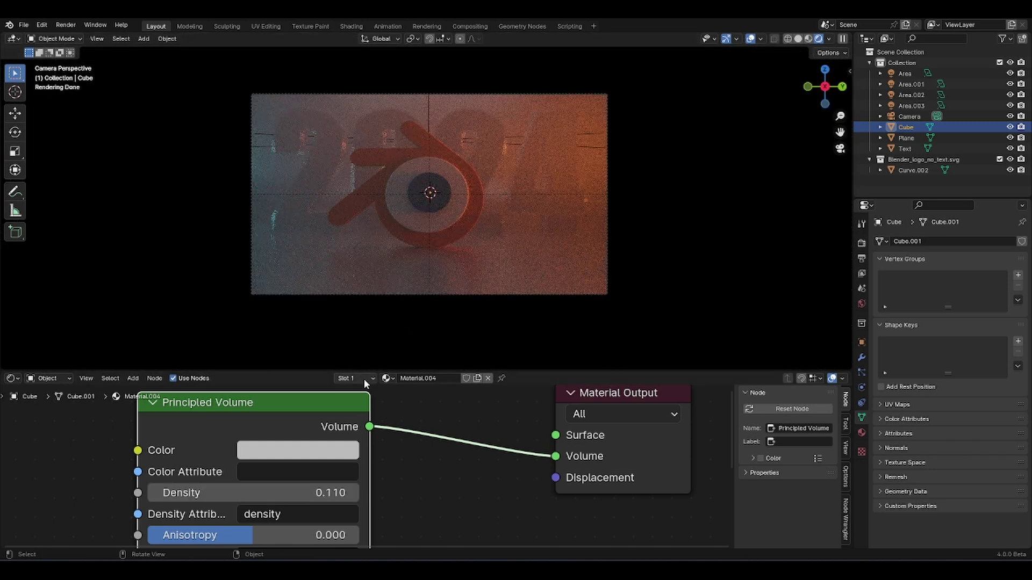
left_click_drag(331, 489, 304, 489)
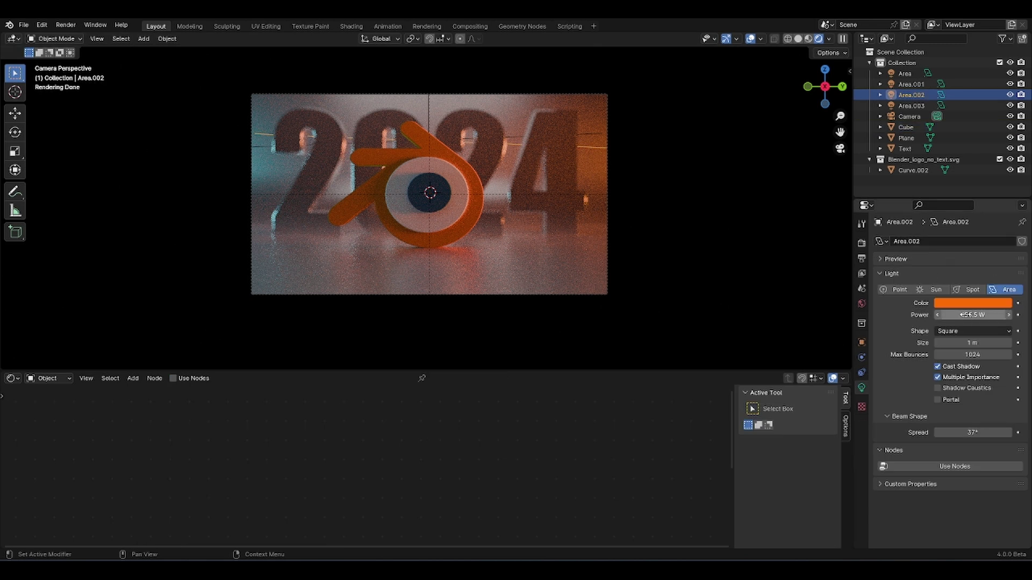
- Set the orange area light's power to about 1016 W and the cyan area light's power to 1000 W
mouse_move(964, 315)
left_mouse_down()
mouse_move(980, 316)
mouse_move(971, 315)
left_mouse_up()
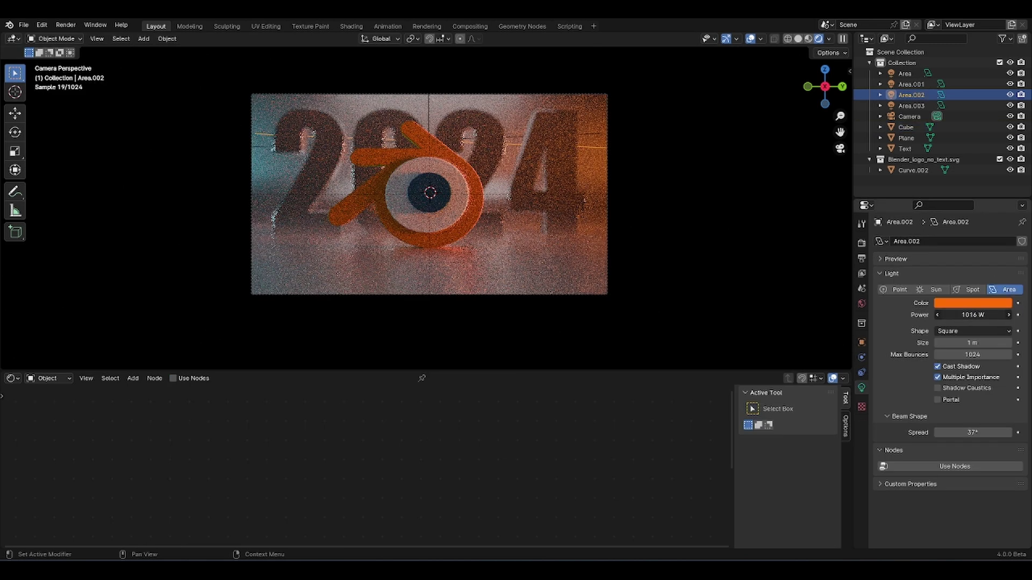
left_click(912, 106)
double_click(967, 314)
type("100")
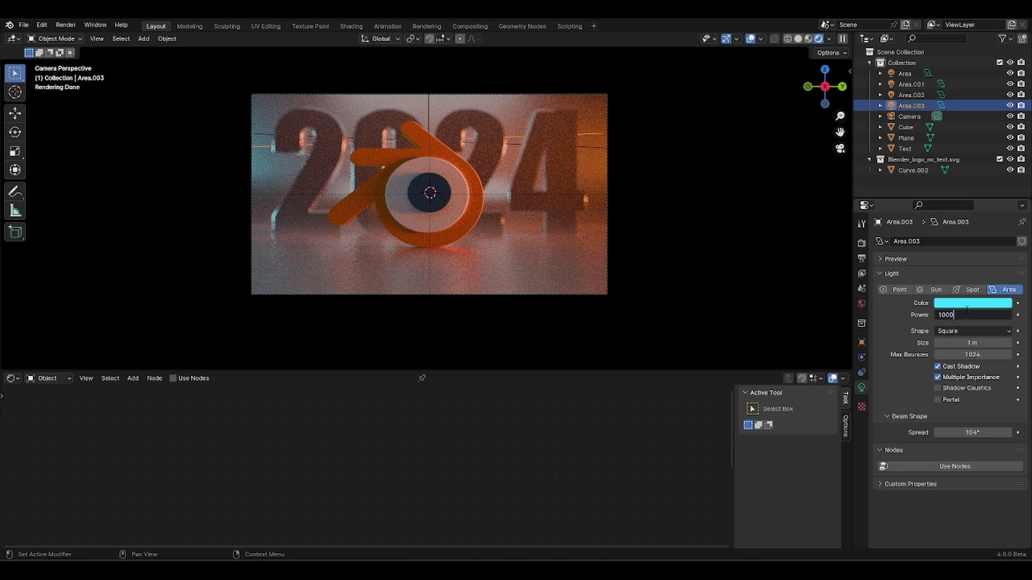
type("0")
key("Return")
- Render the current frame as a still image
left_click(567, 168)
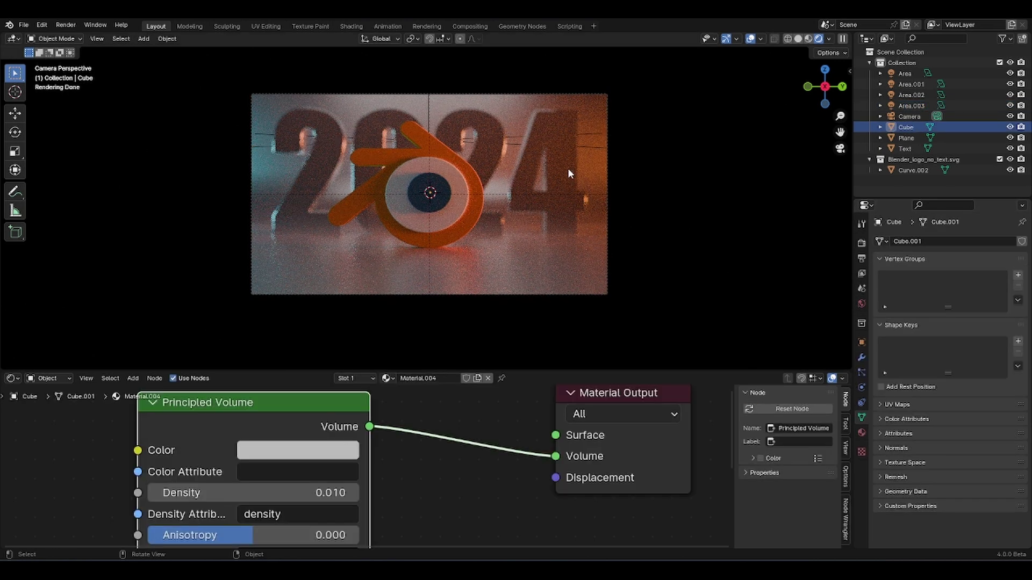
left_click(66, 25)
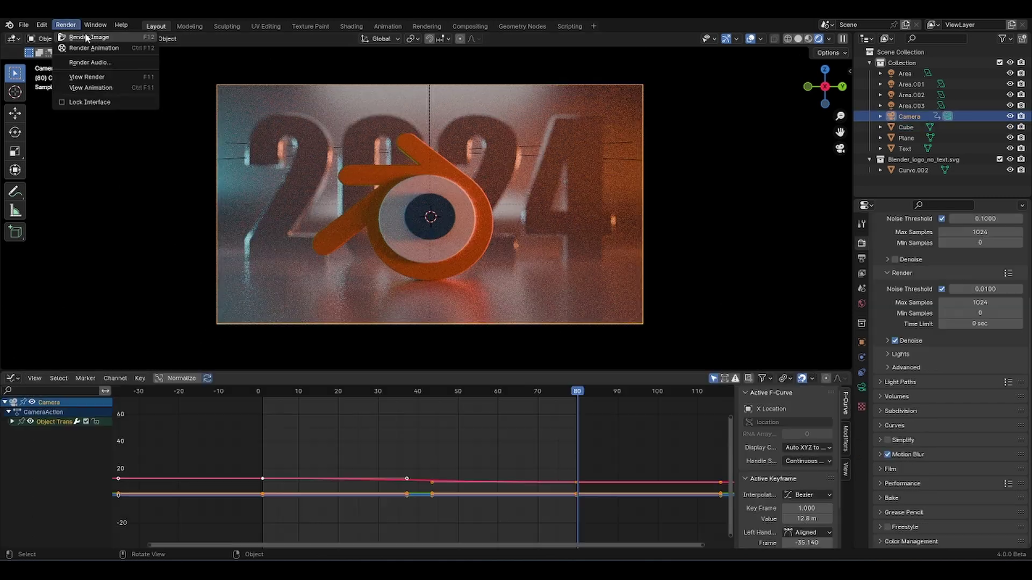
left_click(85, 36)
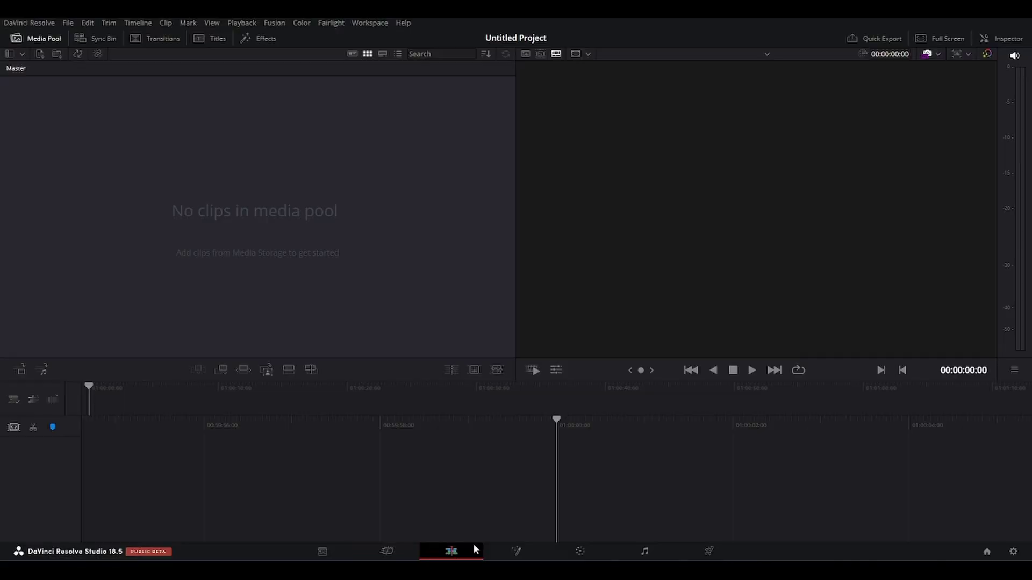
- Switch to DaVinci Resolve and place "Blender cinematic.png" from the Pictures folder on the timeline
left_click(462, 550)
mouse_move(565, 562)
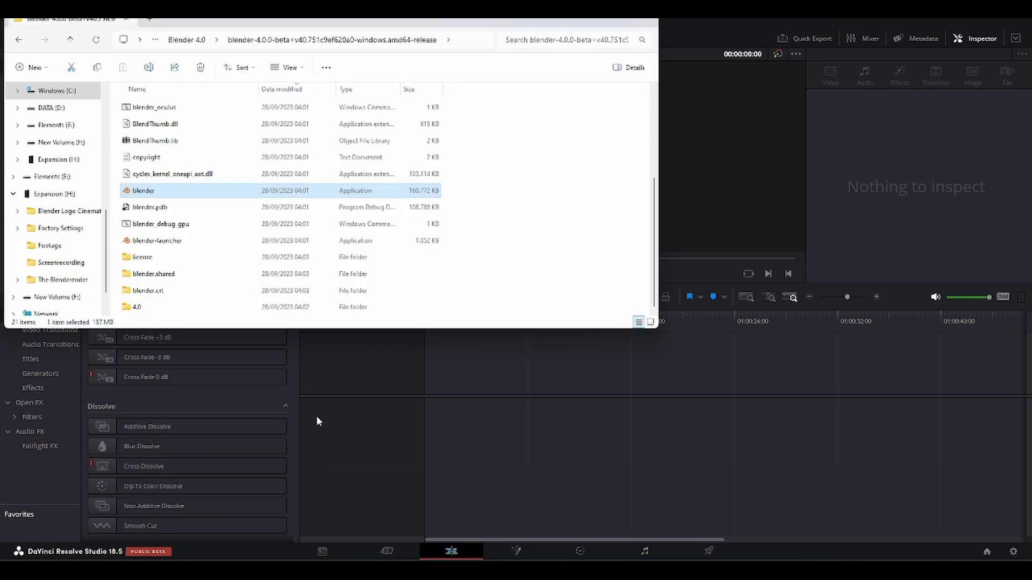
left_click(738, 516)
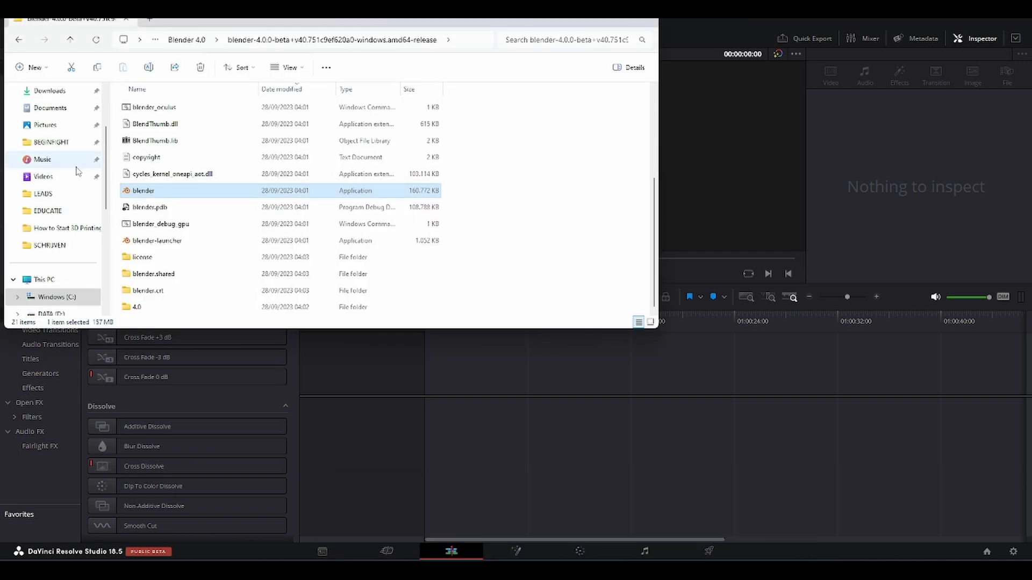
left_click(45, 125)
key("Page_Down")
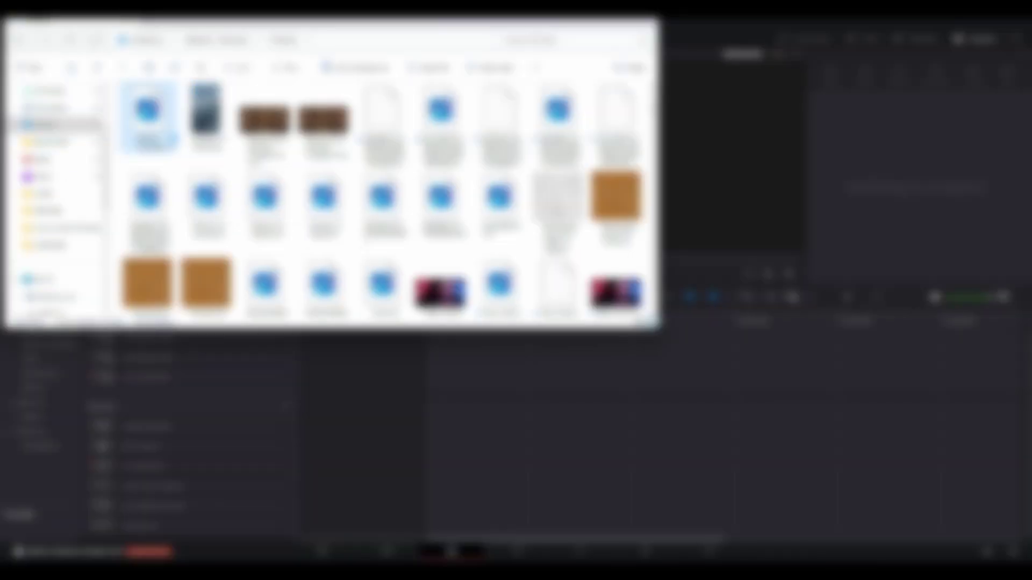
left_click_drag(146, 120, 432, 420)
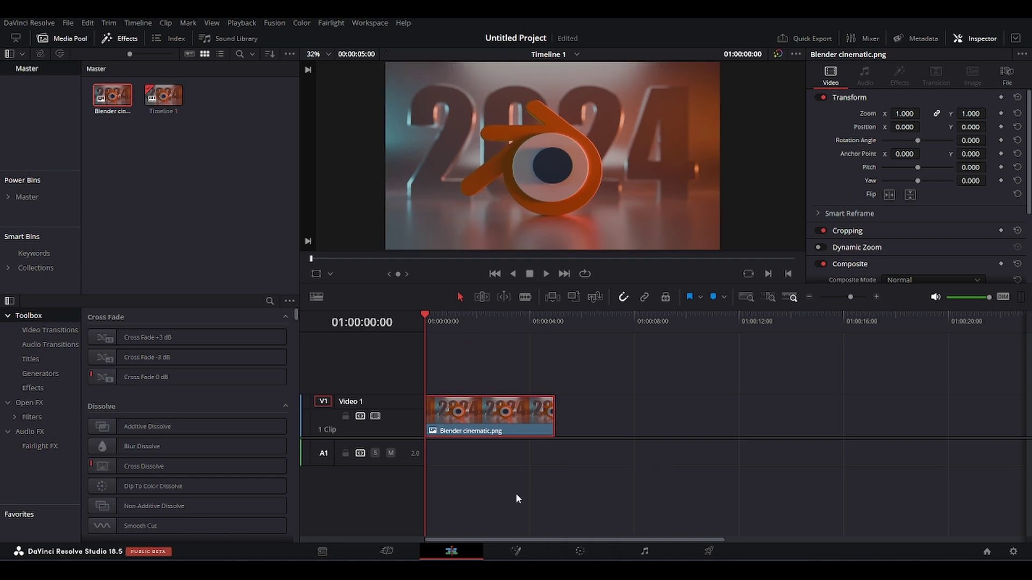
- Open the clip for color grading, append two serial nodes and raise the second node's Offset to 31.95
left_click(582, 553)
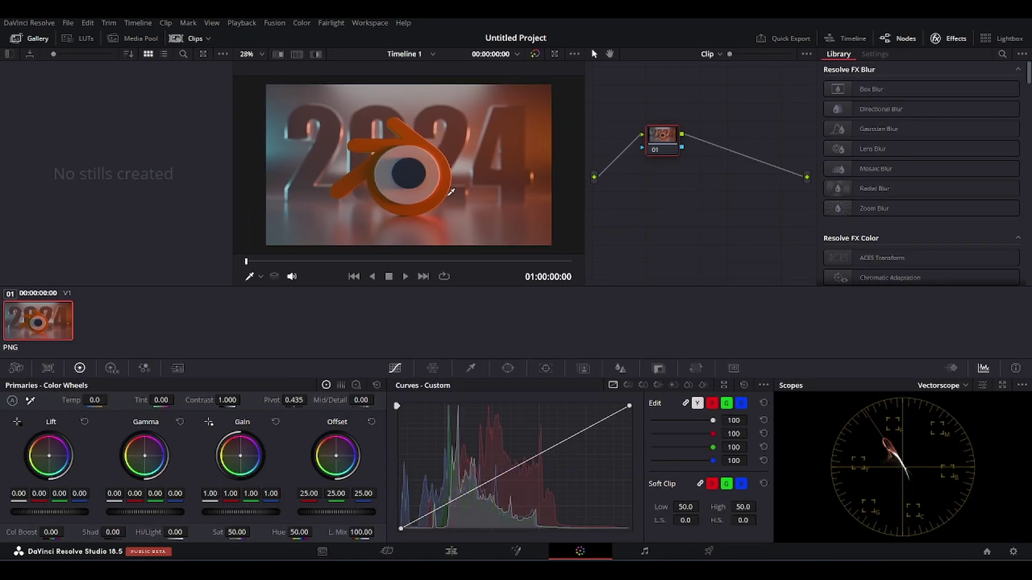
key("alt+s")
key("alt+s")
left_click(713, 141)
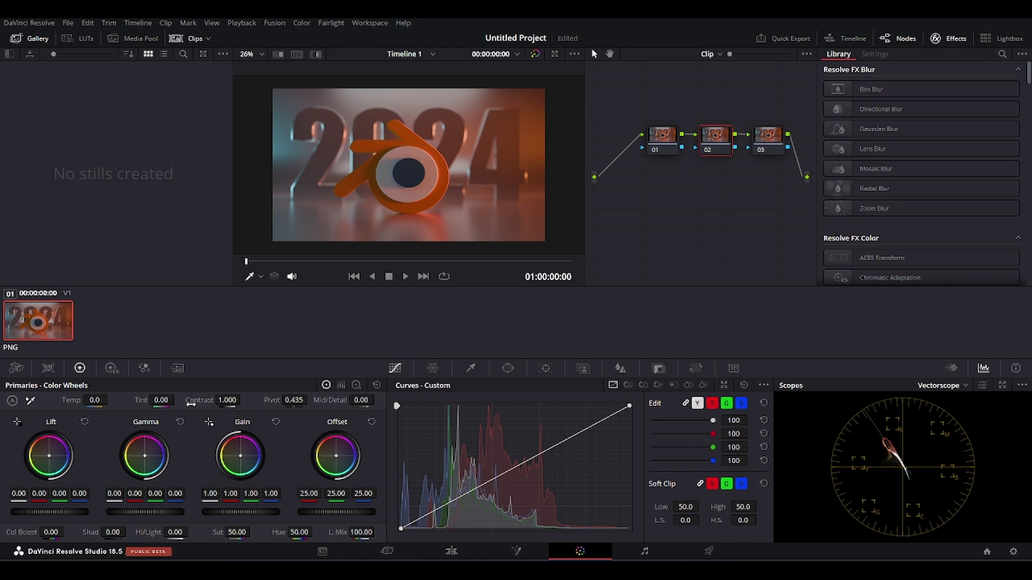
left_click_drag(337, 512, 349, 512)
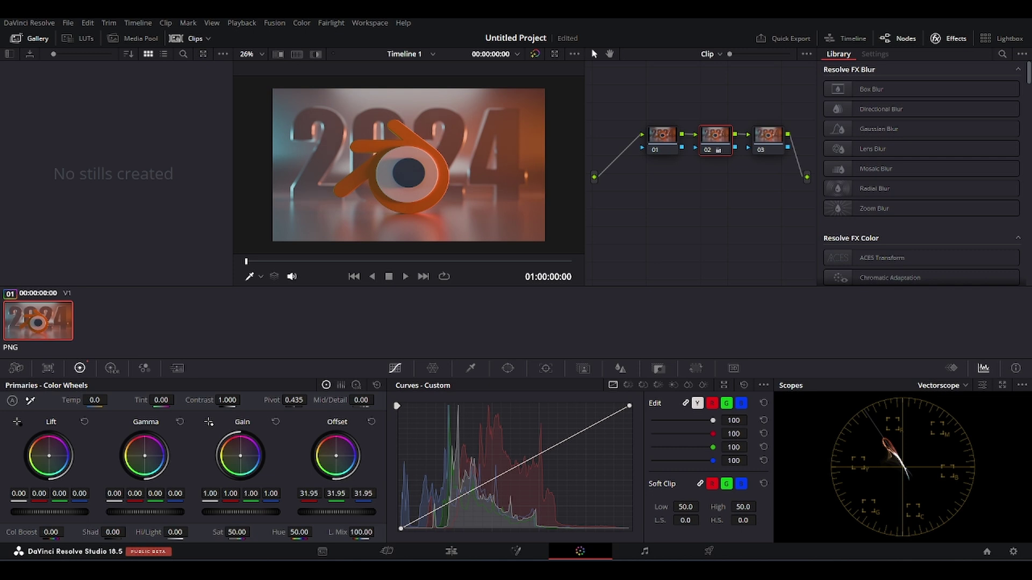
- Set the third node's Contrast to 1.316 and Pivot to 0.385, and compare the image with the grade bypassed
middle_click_drag(741, 174, 696, 179)
left_click(723, 146)
left_click_drag(234, 399, 296, 400)
key("shift+d")
key("shift+d")
key("shift+d")
key("shift+d")
key("shift+d")
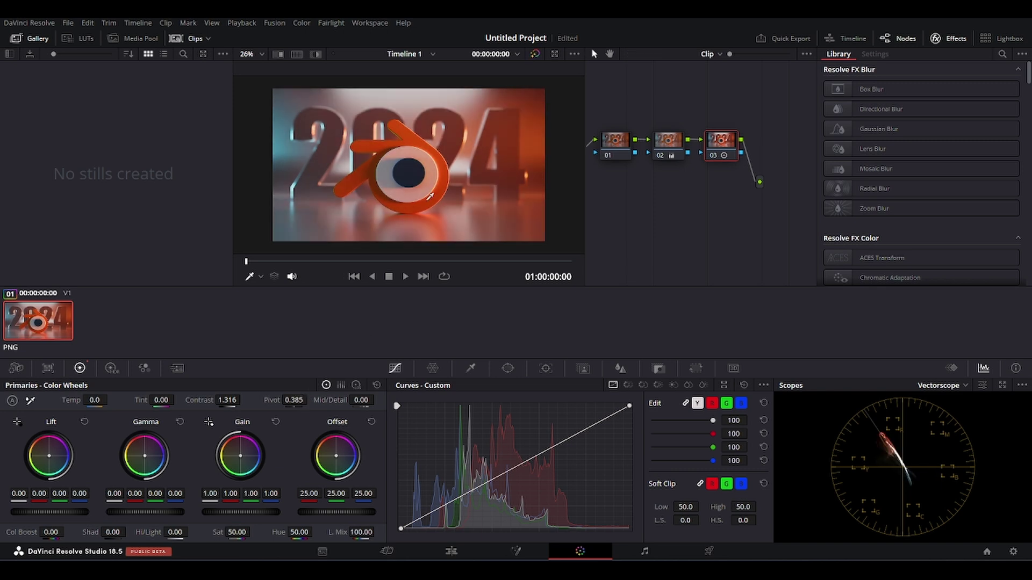
key("shift+d")
- Append a fourth serial node and shift its Offset color balance toward teal, to about 10.15, 27.95, 29.79
key("alt+s")
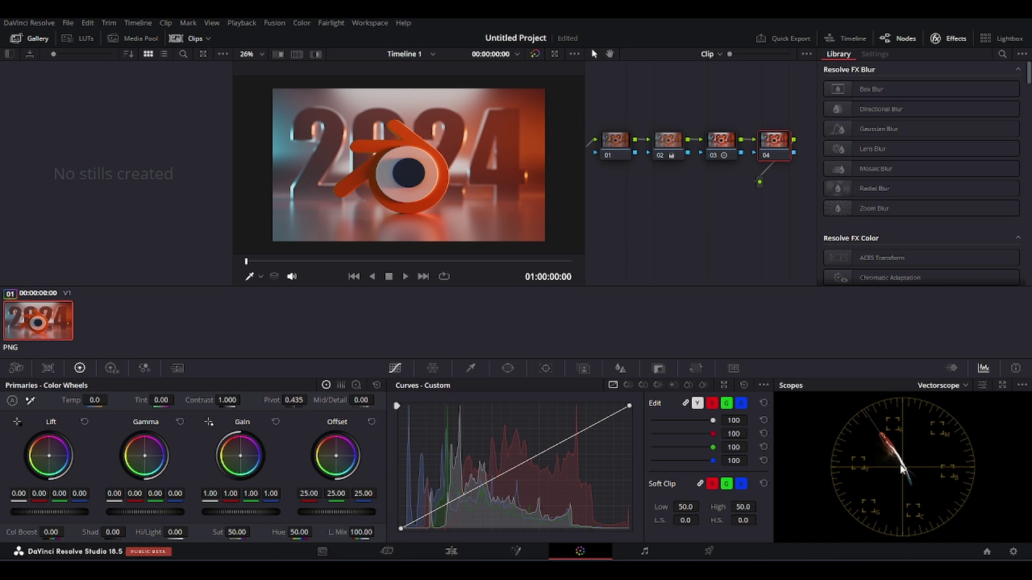
left_click_drag(336, 456, 338, 460)
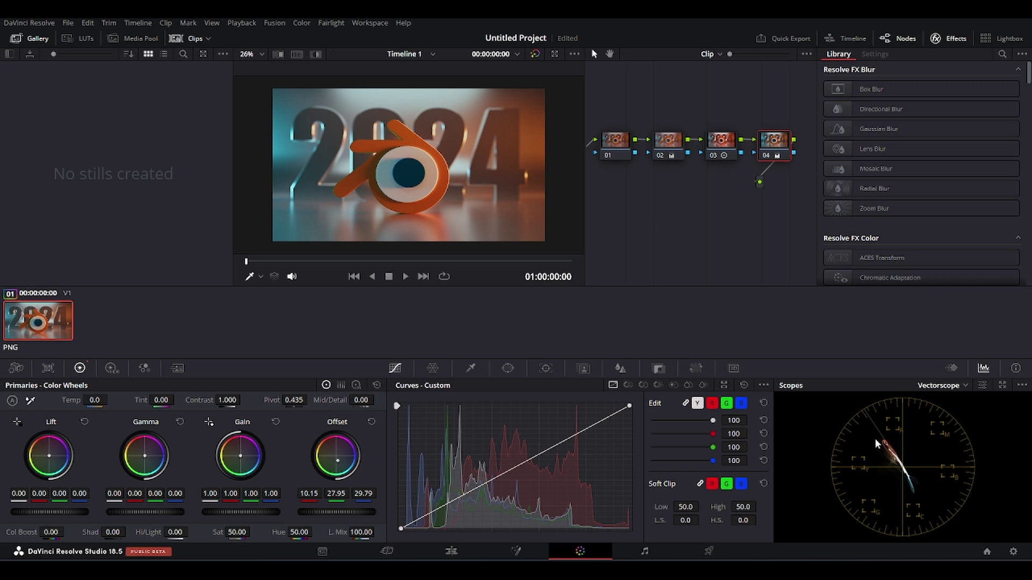
- Compare the image with the fourth node switched off and on
key("ctrl+d")
key("ctrl+d")
key("ctrl+d")
key("ctrl+d")
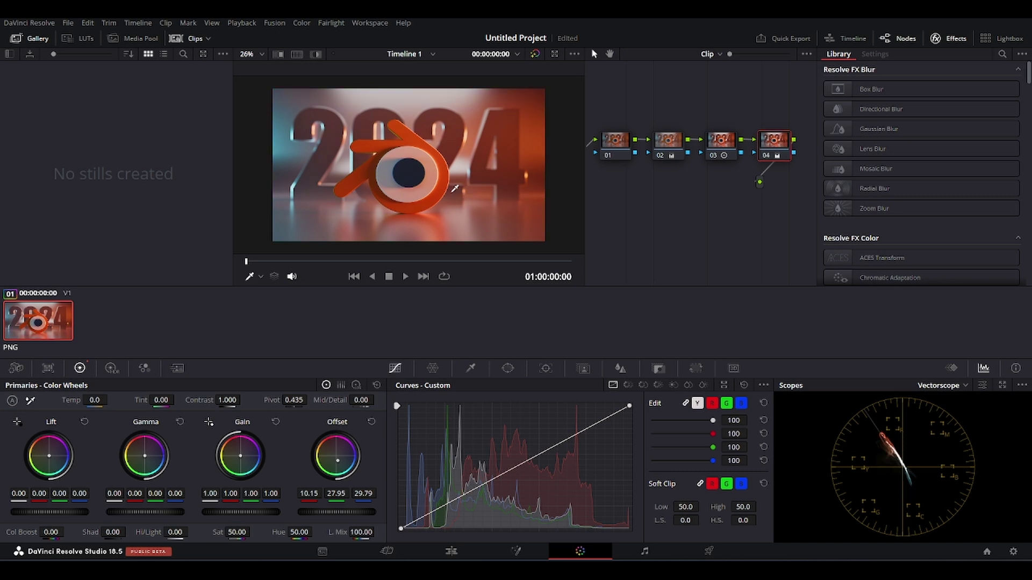
key("ctrl+d")
key("ctrl+d")
key("ctrl+d")
key("ctrl+d")
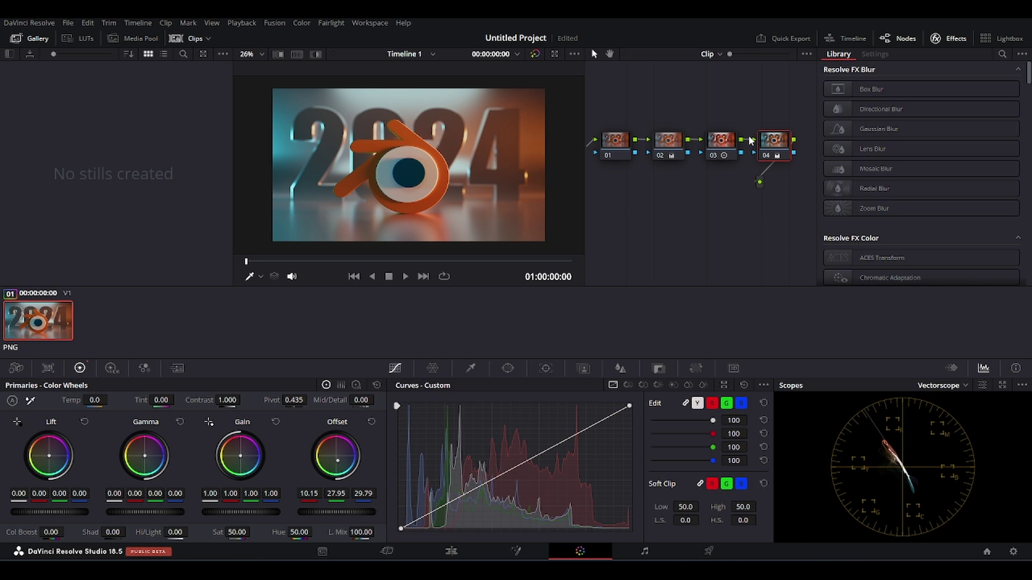
- Label the second node "Exposure"
left_click(669, 140)
right_click(669, 140)
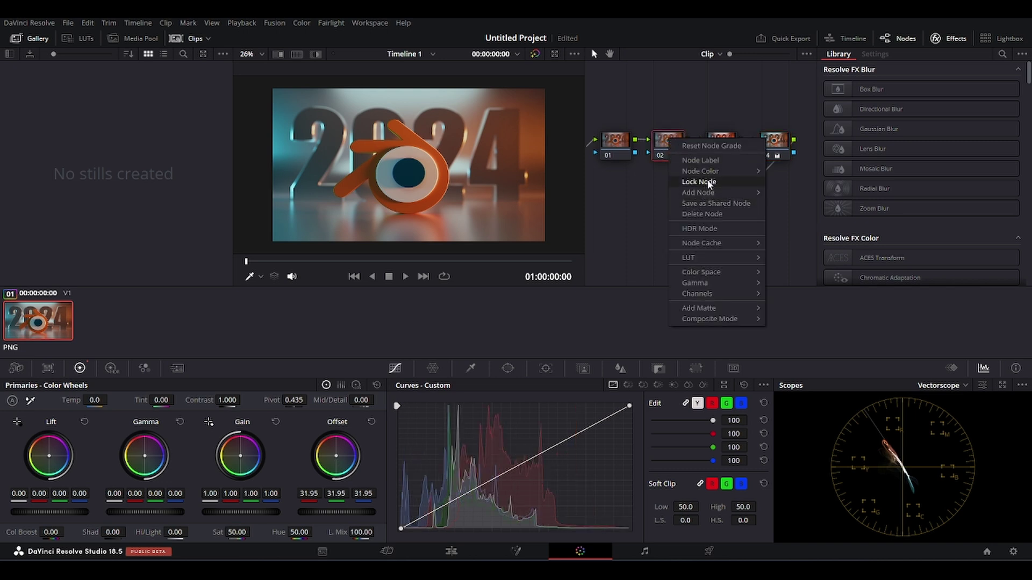
left_click(719, 161)
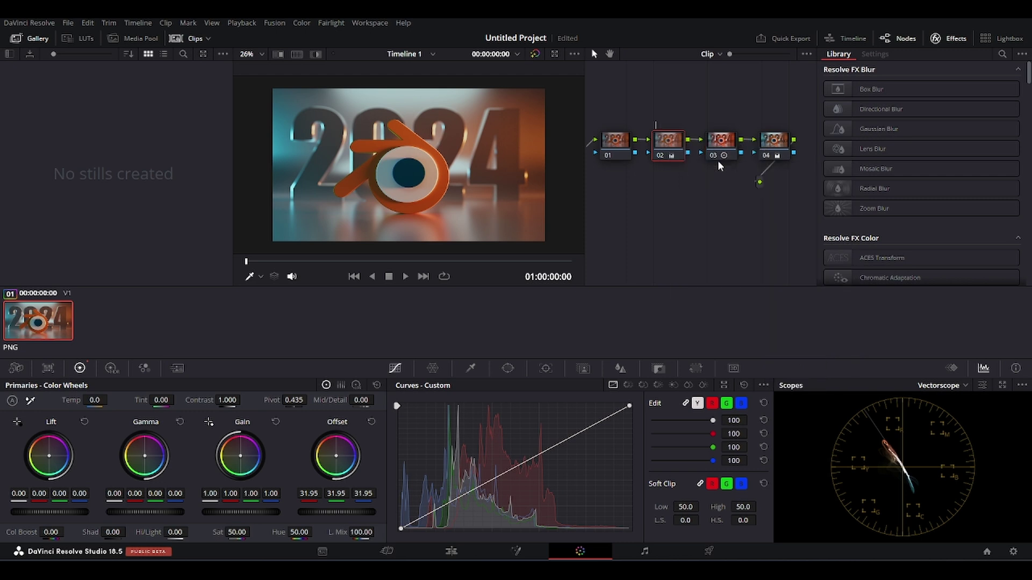
type("Exposure")
key("Return")
- Label the third node "Contrast"
left_click(721, 153)
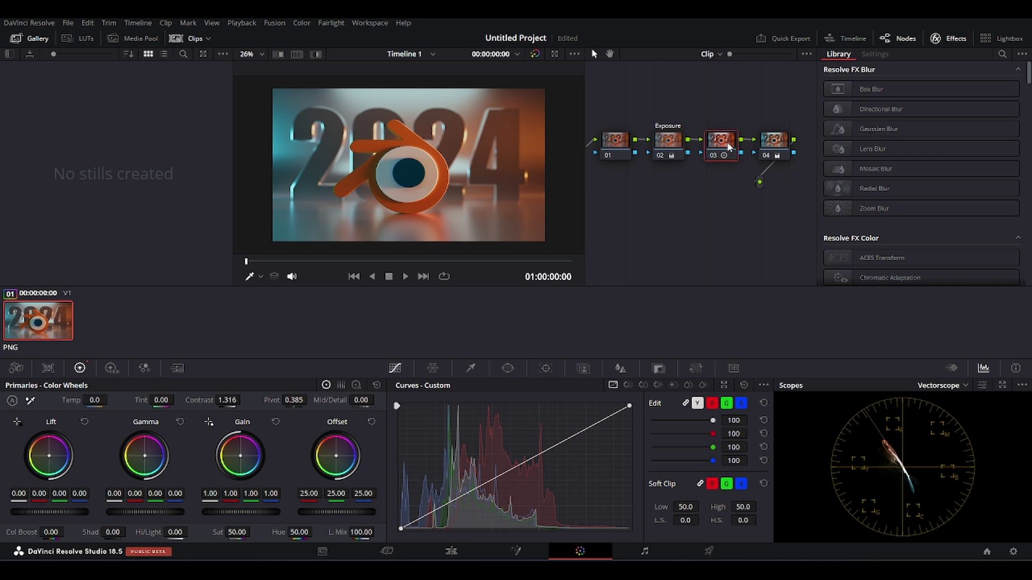
right_click(731, 143)
left_click(766, 170)
type("Contrast")
key("Return")
- Label the fourth node "Balance" and append a fifth serial node after it
right_click(776, 139)
left_click(801, 160)
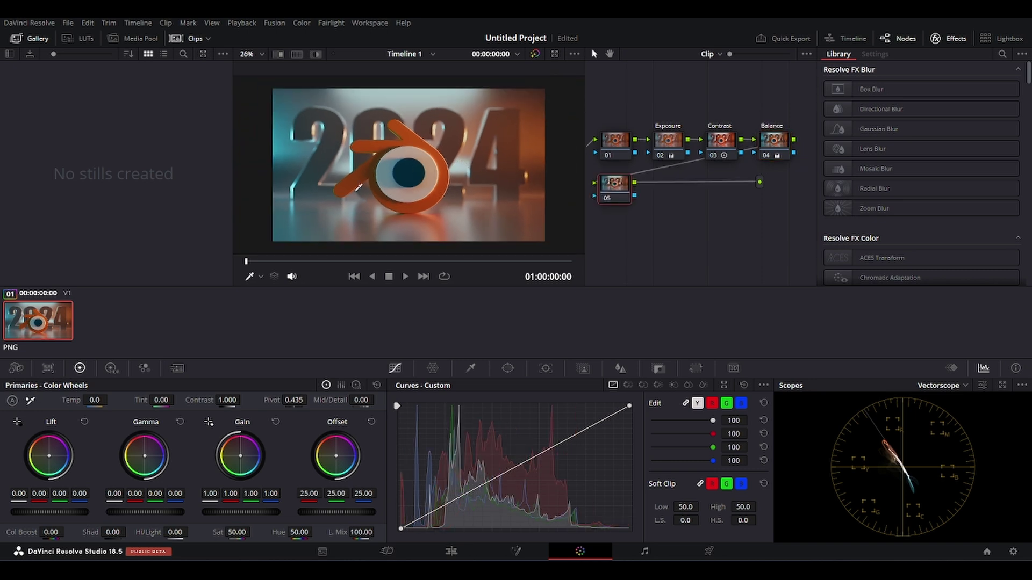
left_click_drag(621, 193, 624, 186)
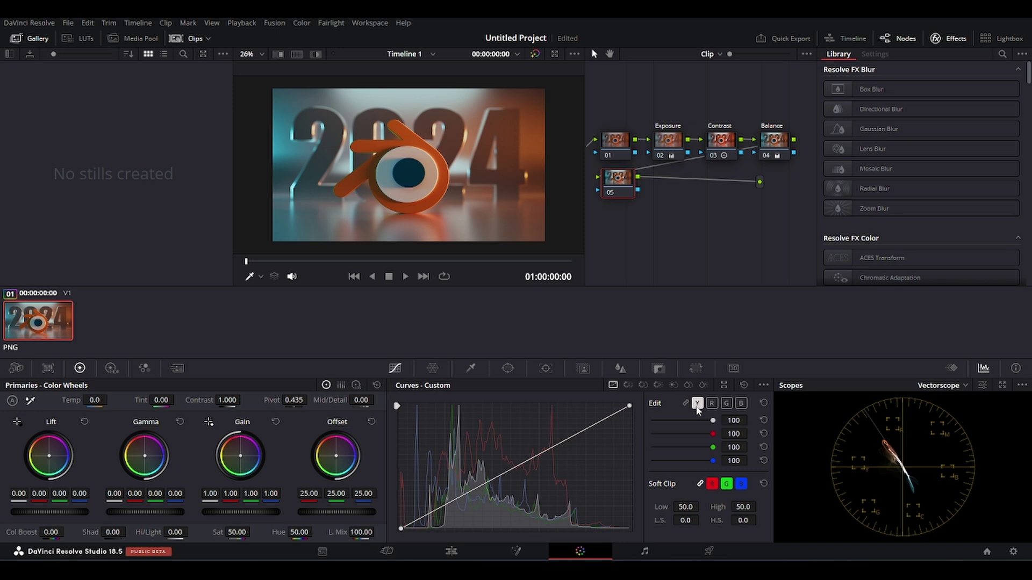
- Unlink the fifth node's curve channels, anchor the red curve in the shadows, raise its upper midtones slightly, and save the project
left_click(686, 403)
left_click(712, 404)
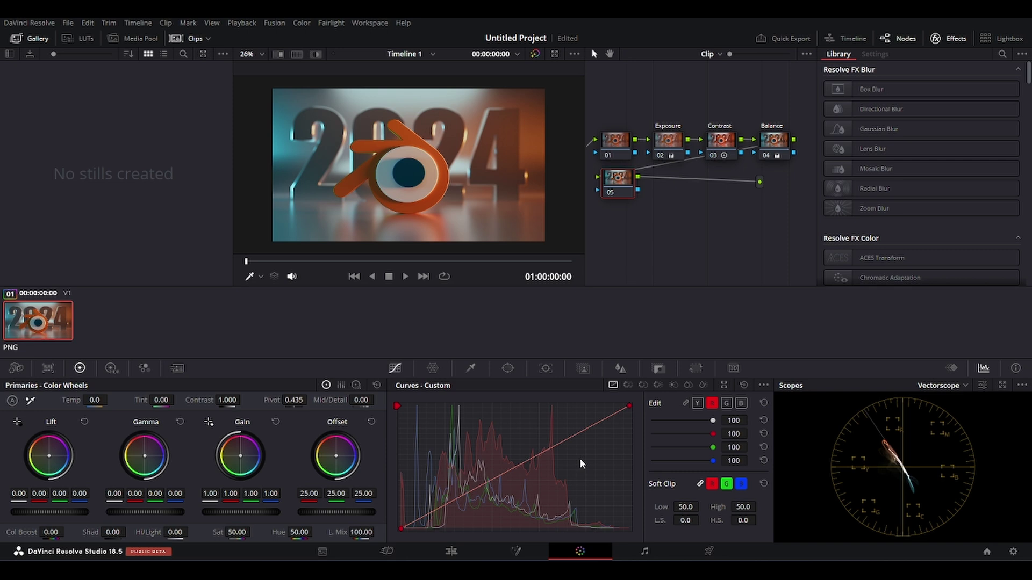
left_click(435, 510)
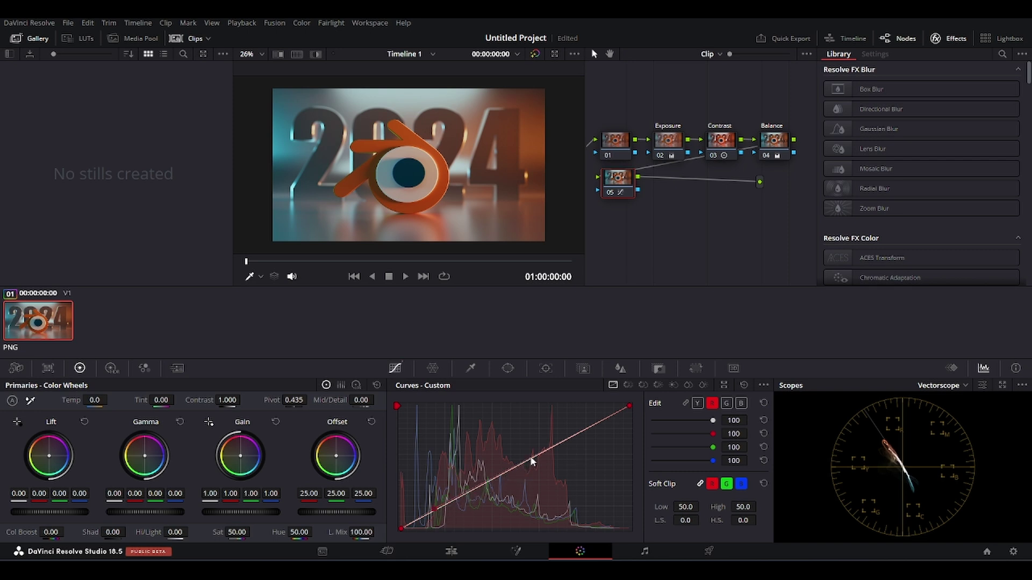
left_click_drag(525, 465, 523, 461)
key("ctrl+s")
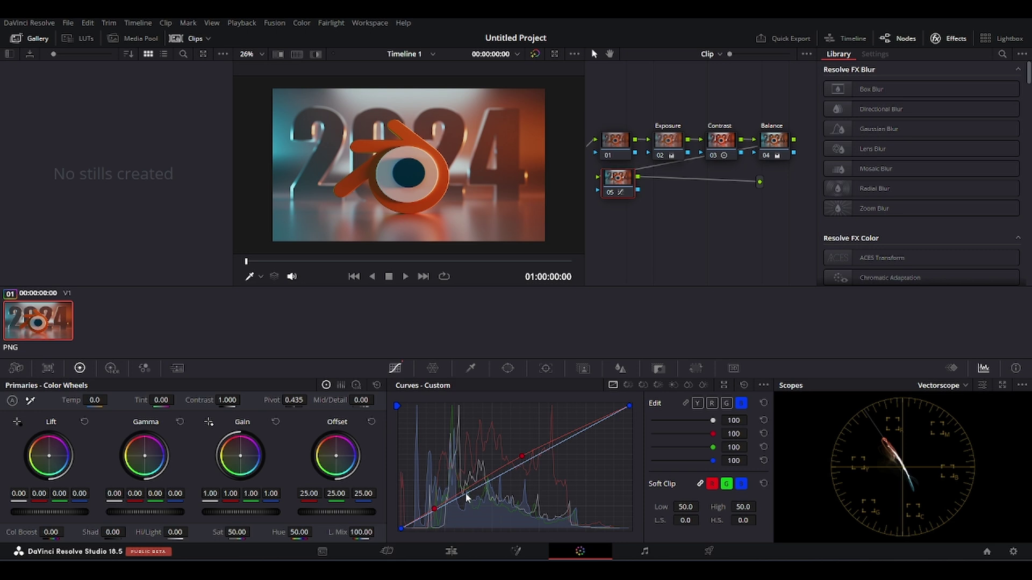
- Anchor the blue and green curves in the lower midtones and lift their shadows slightly
left_click(466, 494)
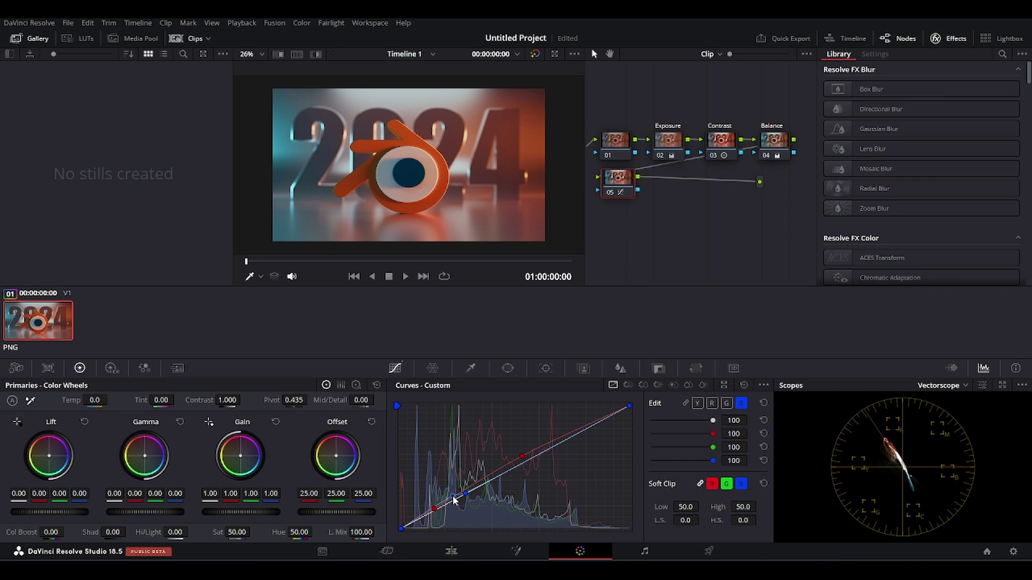
left_click(726, 403)
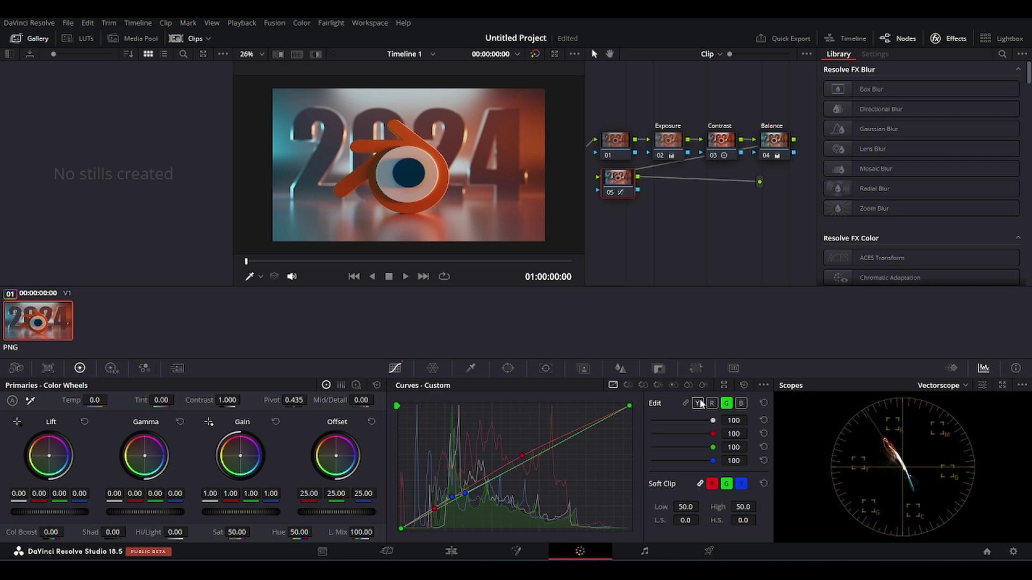
left_click(468, 496)
left_click_drag(456, 499, 456, 498)
- Set the fifth node's key output gain to 0.460 and compare the image with the node off and on
left_click_drag(653, 472, 653, 472)
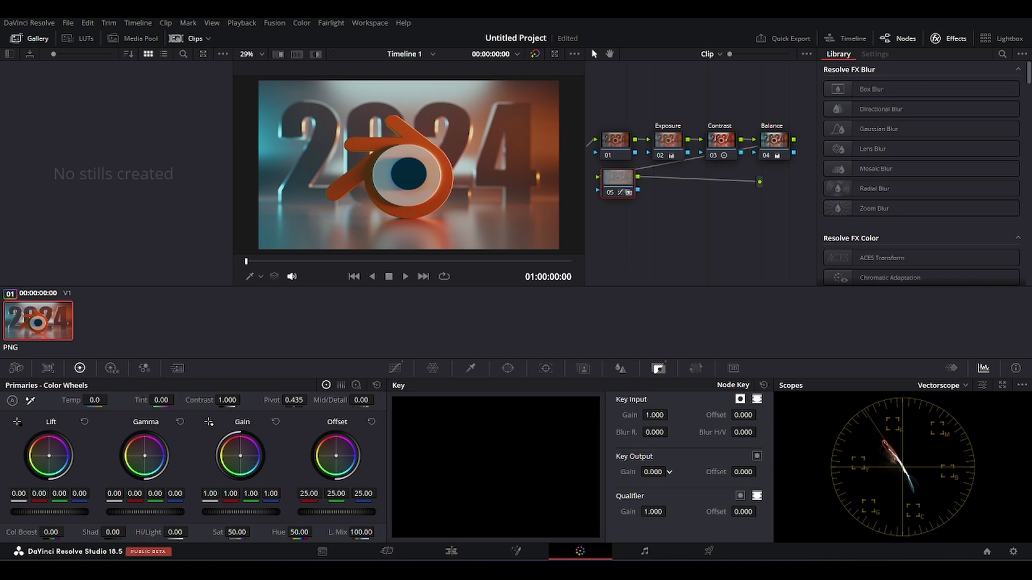
key("ctrl+d")
key("ctrl+d")
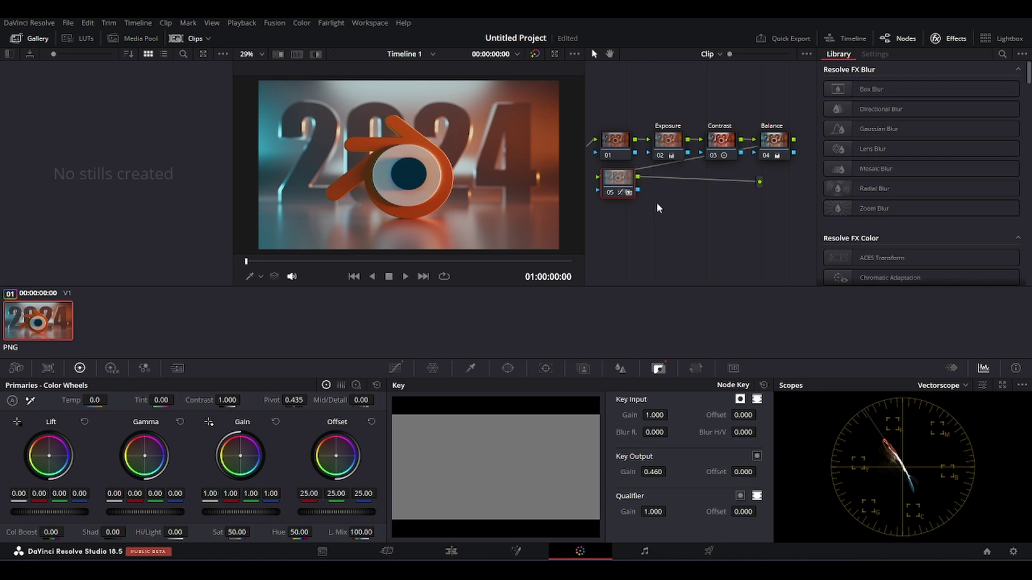
- Append a sixth serial node, set its RGB Mixer red, green and blue outputs each to 2.00, and reduce its key output gain to 0.117
key("alt+s")
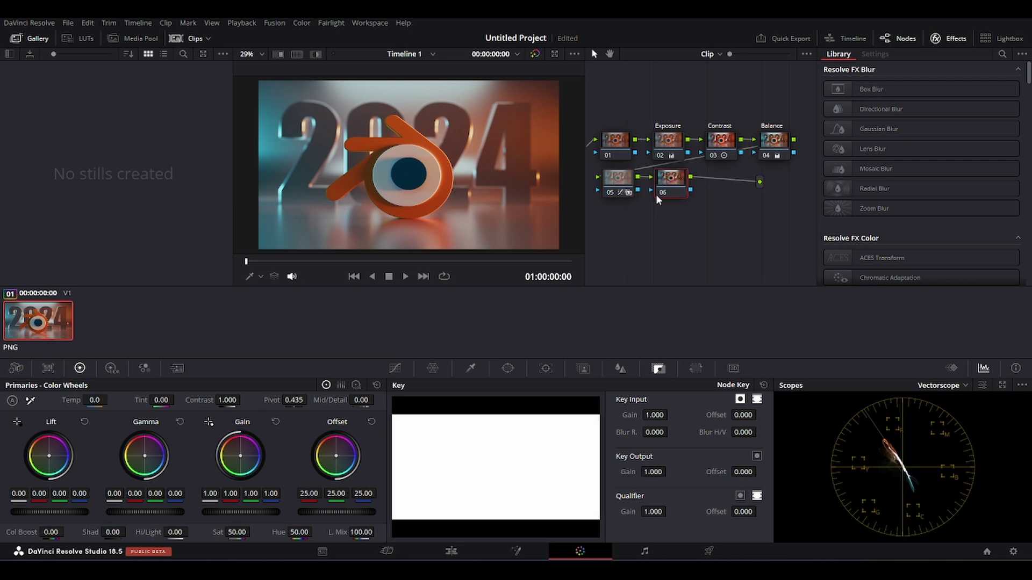
left_click(147, 371)
left_click_drag(50, 440, 50, 421)
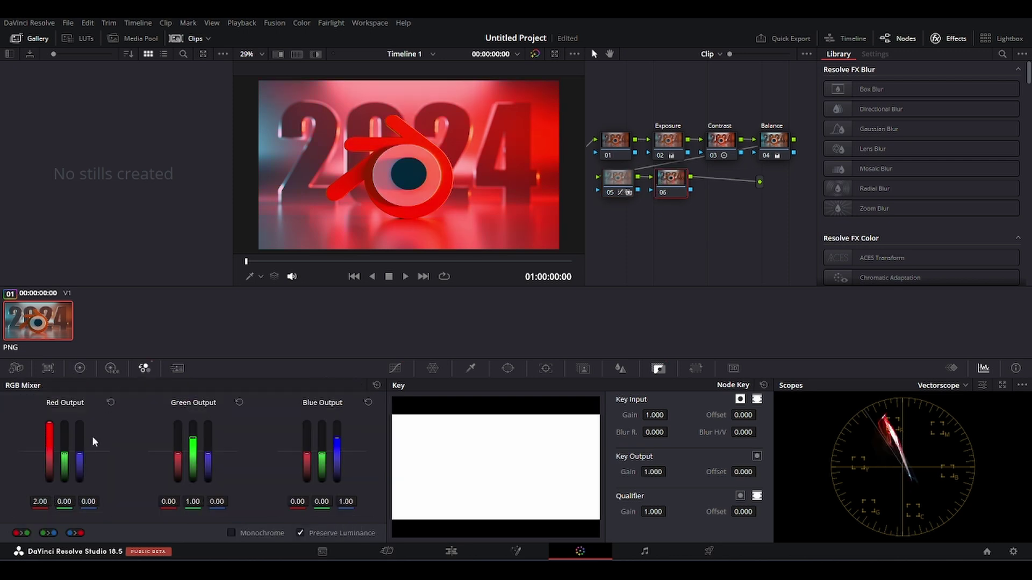
left_click_drag(198, 430, 198, 422)
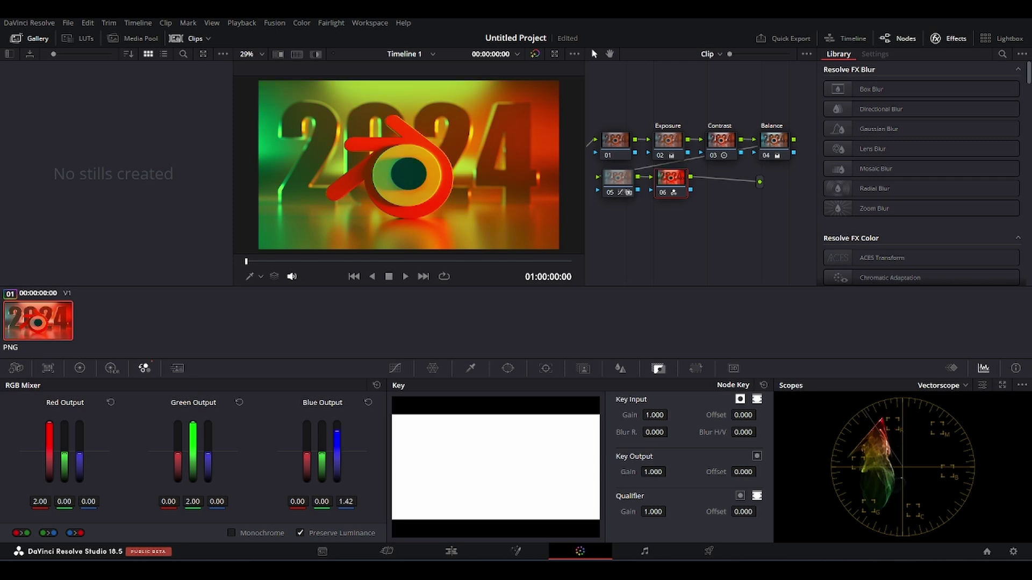
left_click_drag(337, 440, 335, 419)
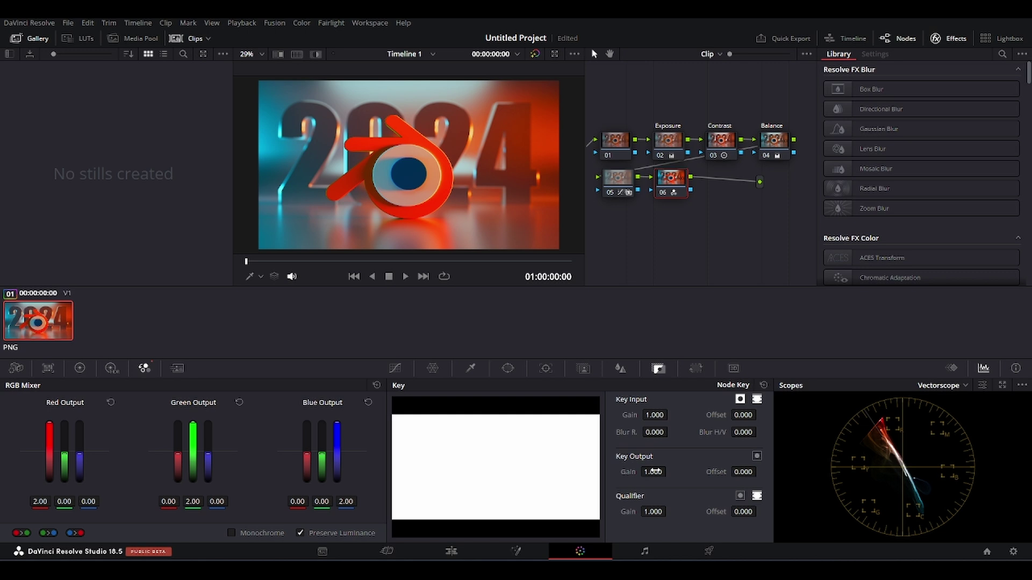
left_click_drag(653, 472, 591, 472)
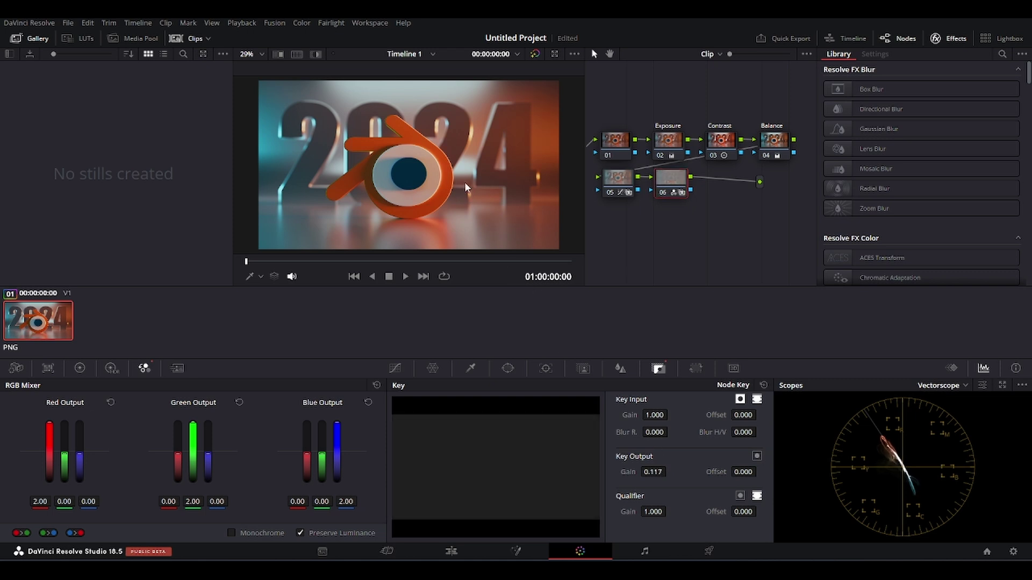
scroll(465, 184, "down", 1)
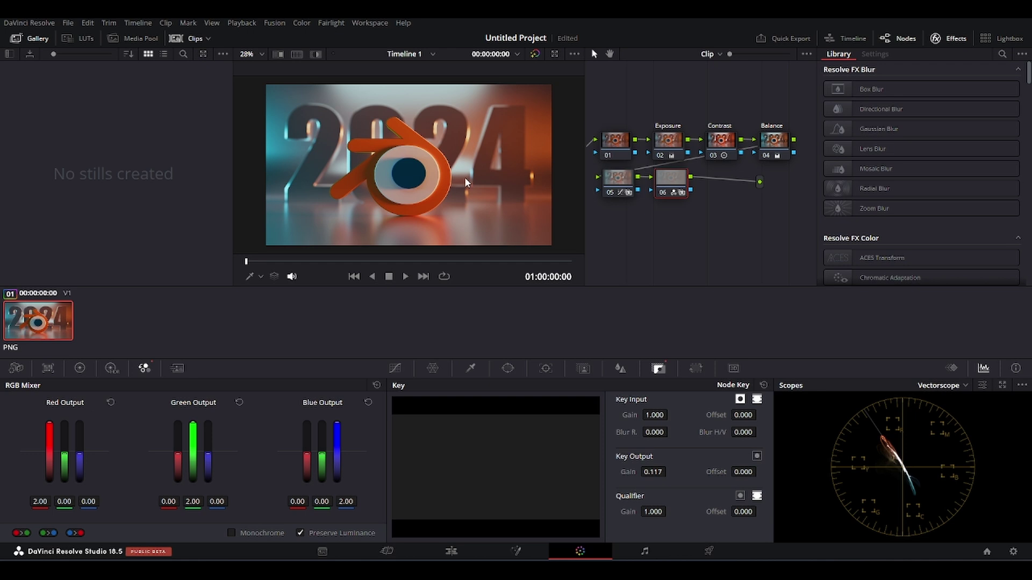
- Append a seventh serial node, apply the Resolve FX Sharpen effect to it, and inspect the sharpened detail
key("alt+s")
left_click(1002, 54)
type("sh")
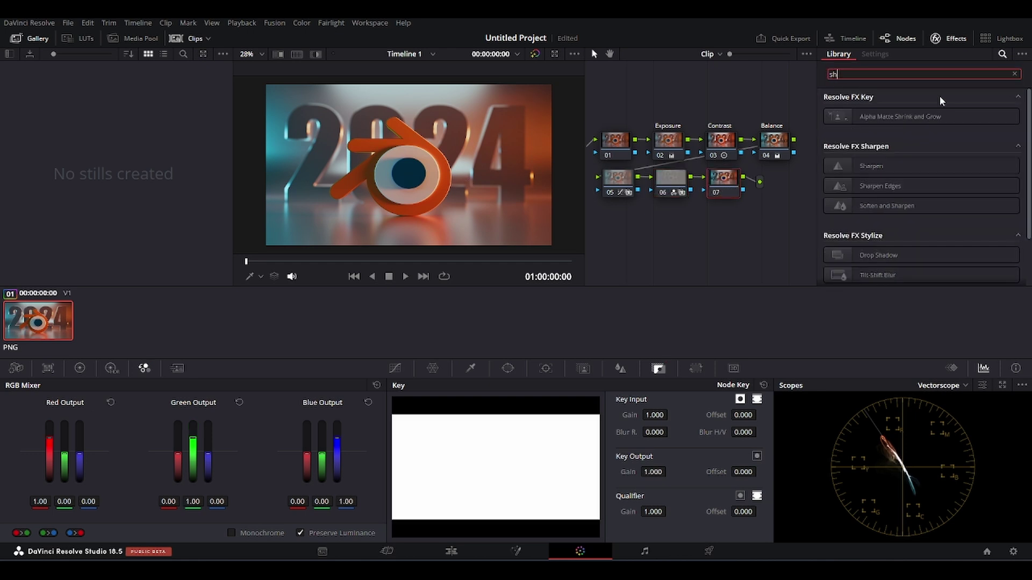
type("ar")
left_click_drag(900, 110, 725, 177)
scroll(509, 171, "up", 3)
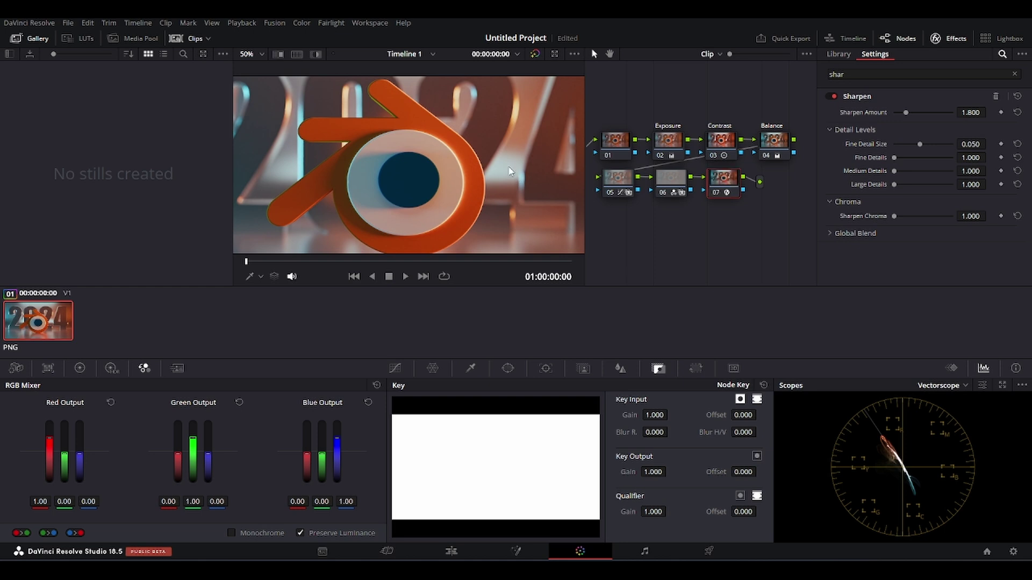
scroll(510, 171, "down", 3)
- Clear the effects search, append an eighth serial node, and add a circular window to it
key("alt+s")
left_click(866, 73)
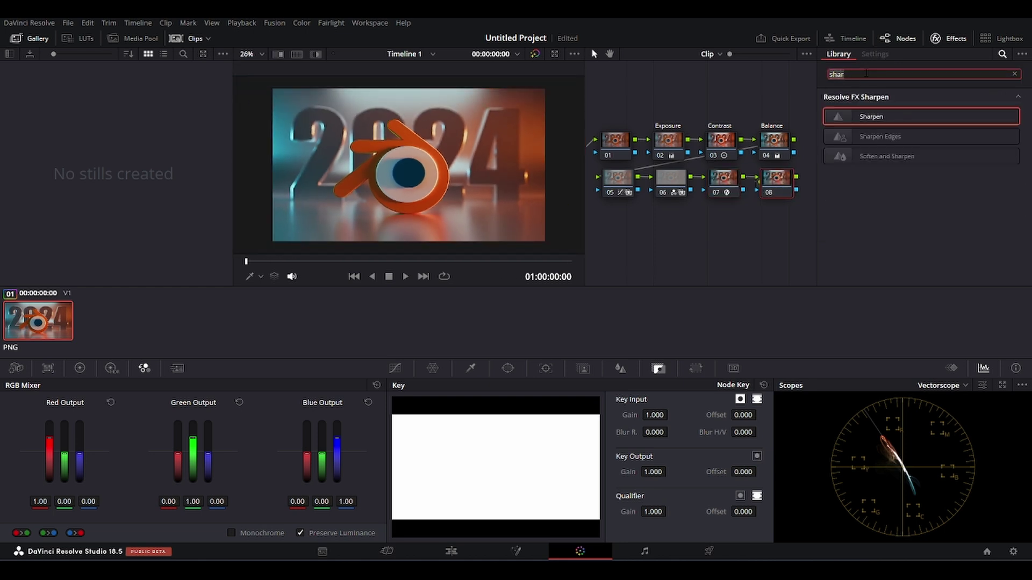
key("BackSpace")
key("BackSpace")
key("BackSpace")
key("BackSpace")
key("BackSpace")
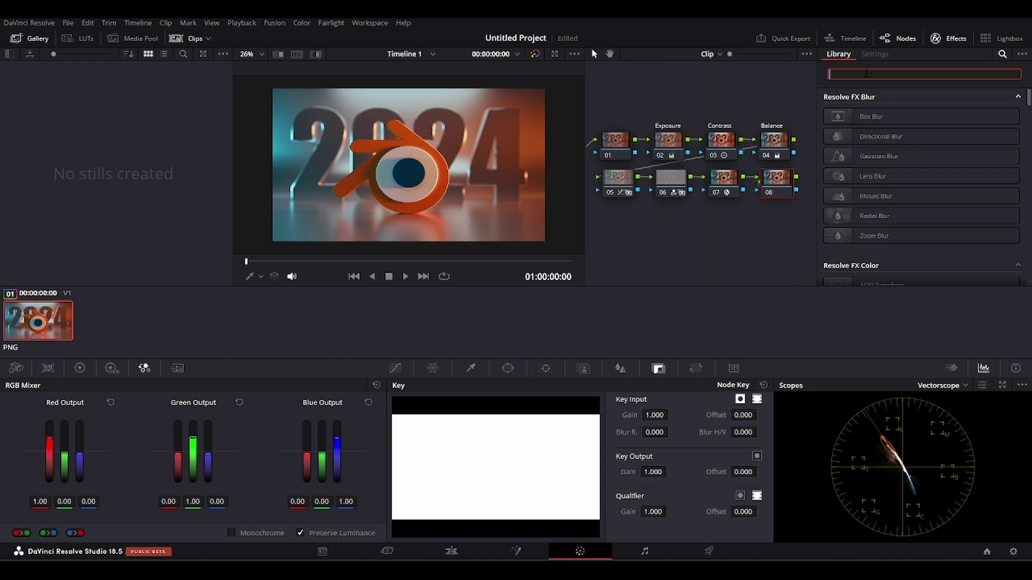
left_click(782, 183)
left_click(508, 369)
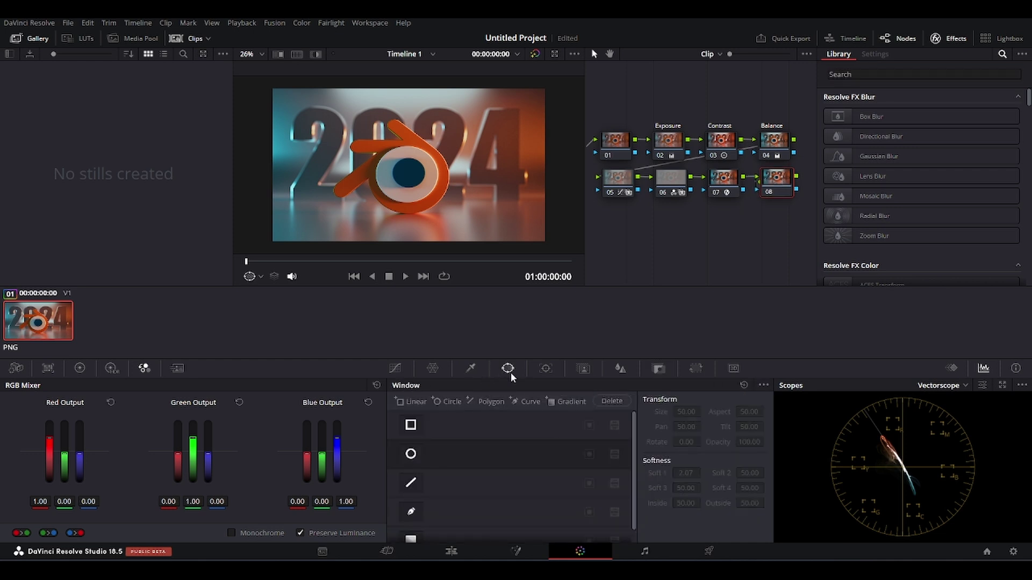
left_click(413, 460)
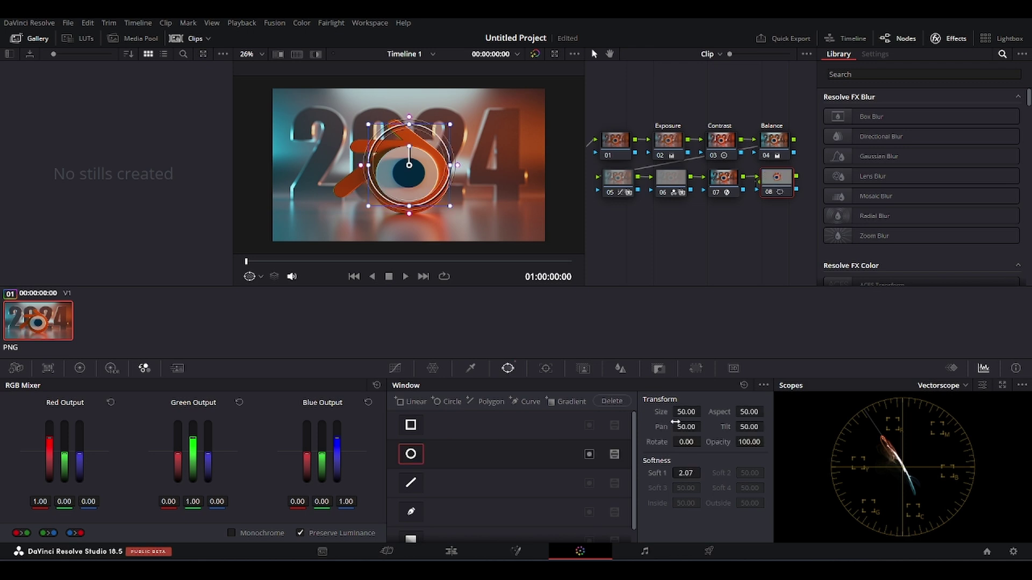
- Set the circular window's size to 61.52, aspect to 71.90 and softness to 6.43, and invert the window
left_click_drag(680, 414, 770, 412)
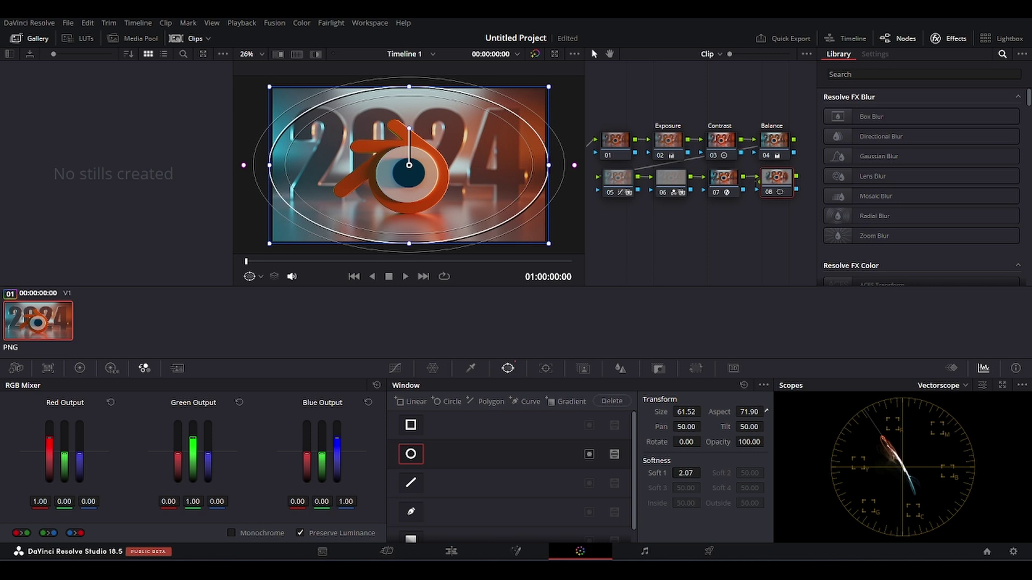
left_click_drag(696, 473, 684, 473)
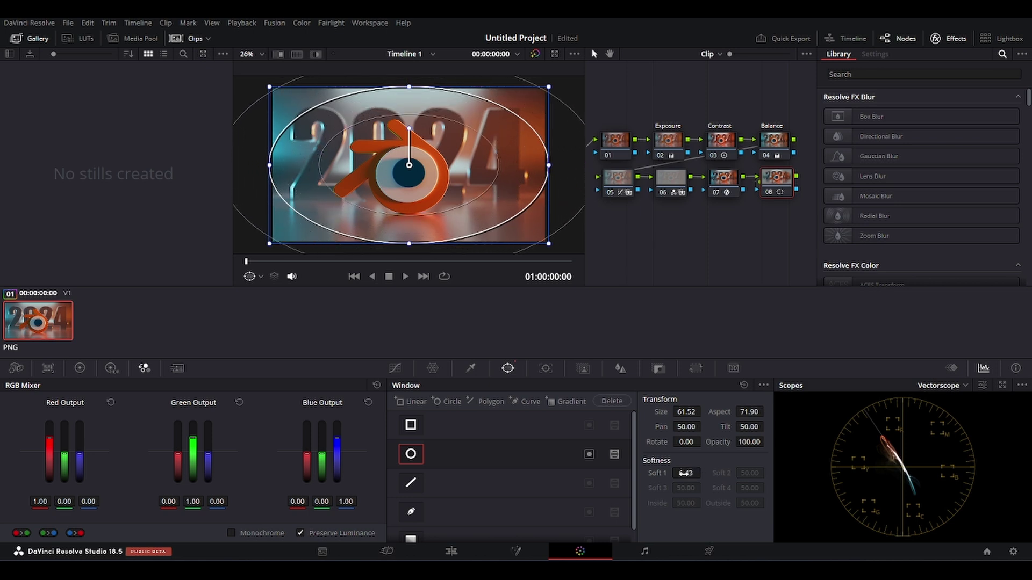
left_click(589, 454)
- Relink the curve channels on the eighth node and pull the combined curve down in the shadows to form a vignette
left_click(396, 368)
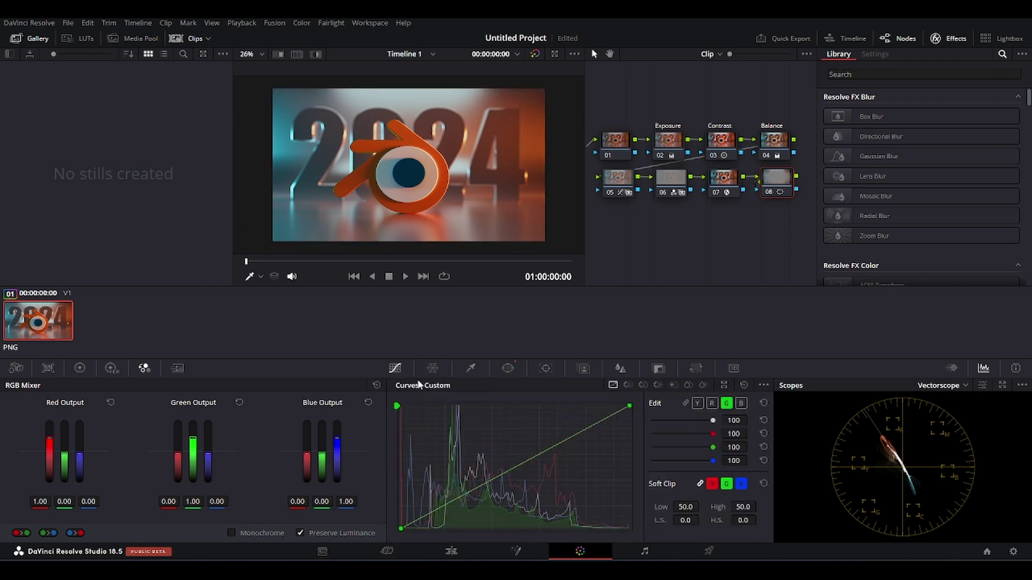
left_click(685, 404)
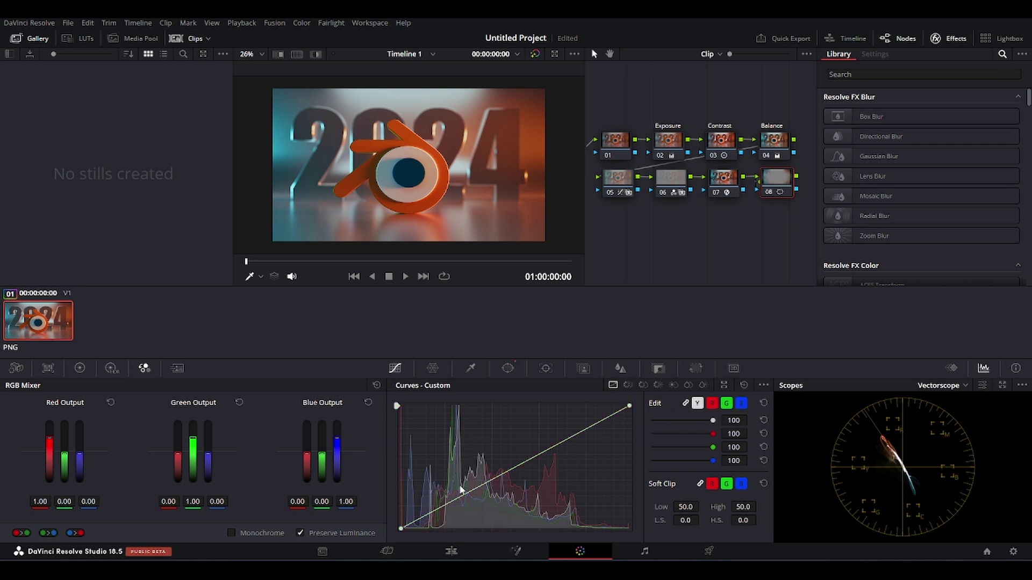
mouse_move(455, 499)
left_mouse_down()
mouse_move(473, 515)
mouse_move(537, 516)
mouse_move(544, 529)
mouse_move(460, 528)
mouse_move(461, 517)
left_mouse_up()
- Compare the image with the vignette node switched off and on
key("ctrl+d")
key("ctrl+d")
key("ctrl+d")
key("ctrl+d")
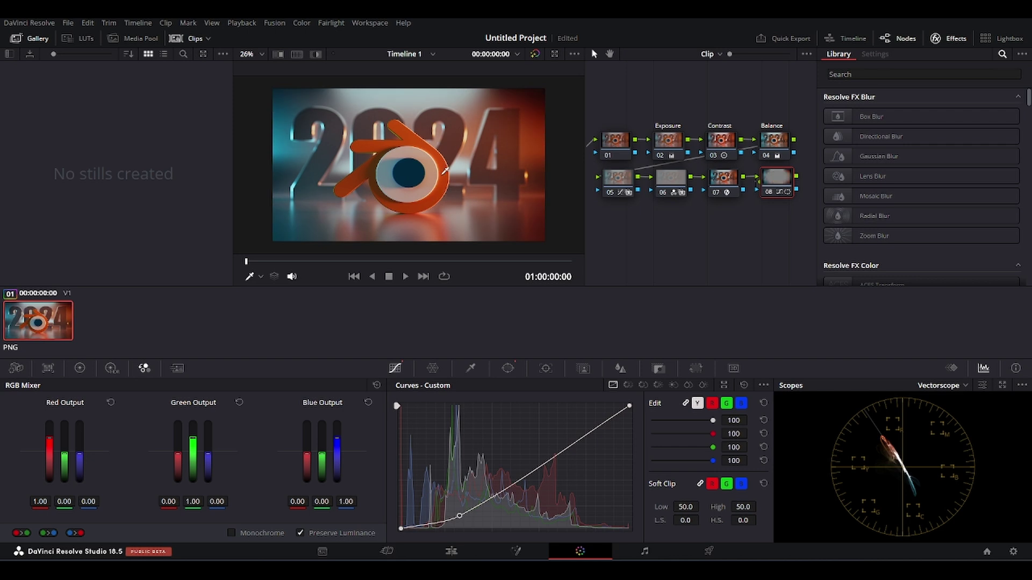
key("ctrl+d")
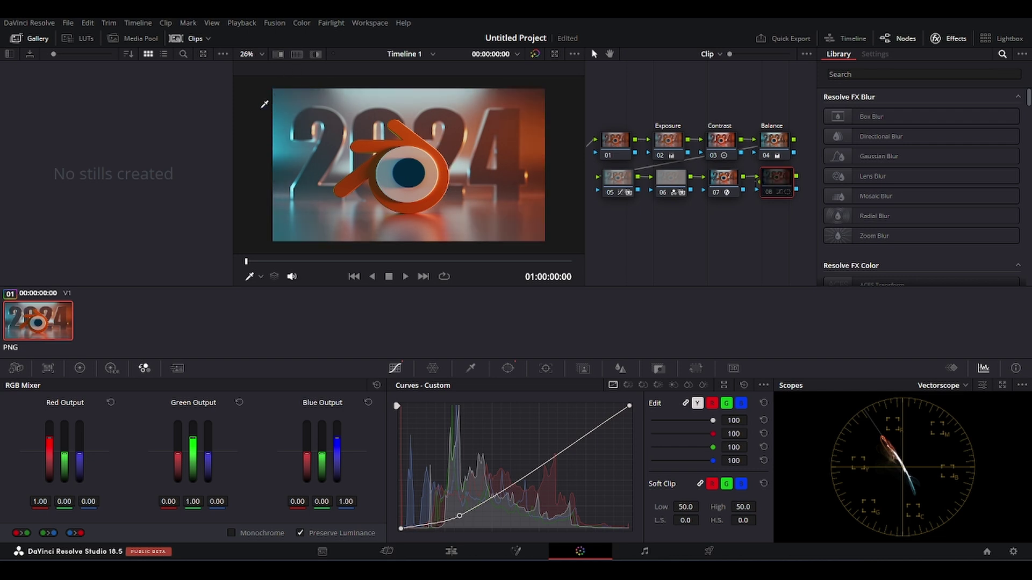
key("ctrl+d")
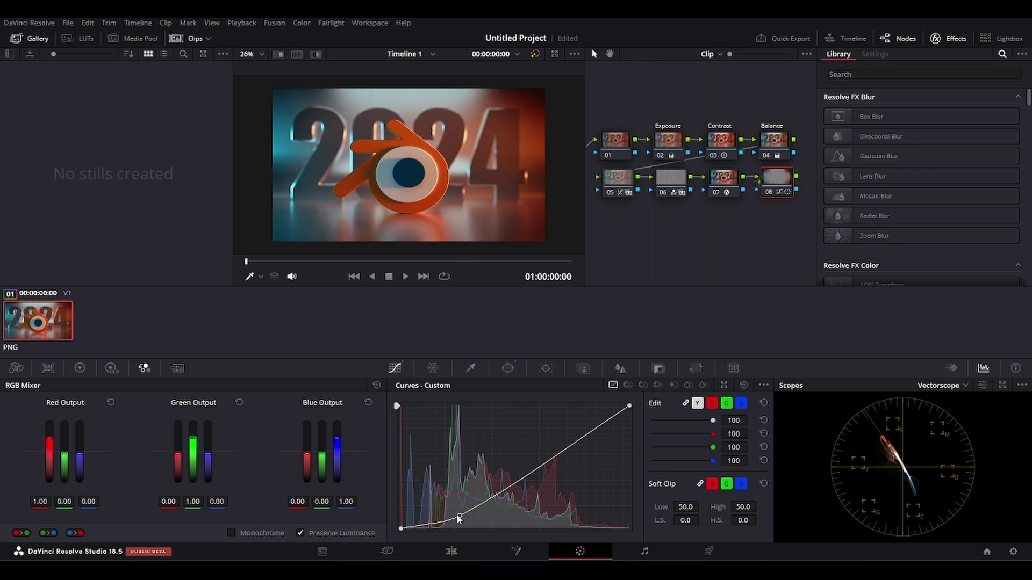
- Raise the vignette curve's shadow point slightly to soften the darkening, and save the project as Blender Cinematic
left_click_drag(460, 519, 456, 509)
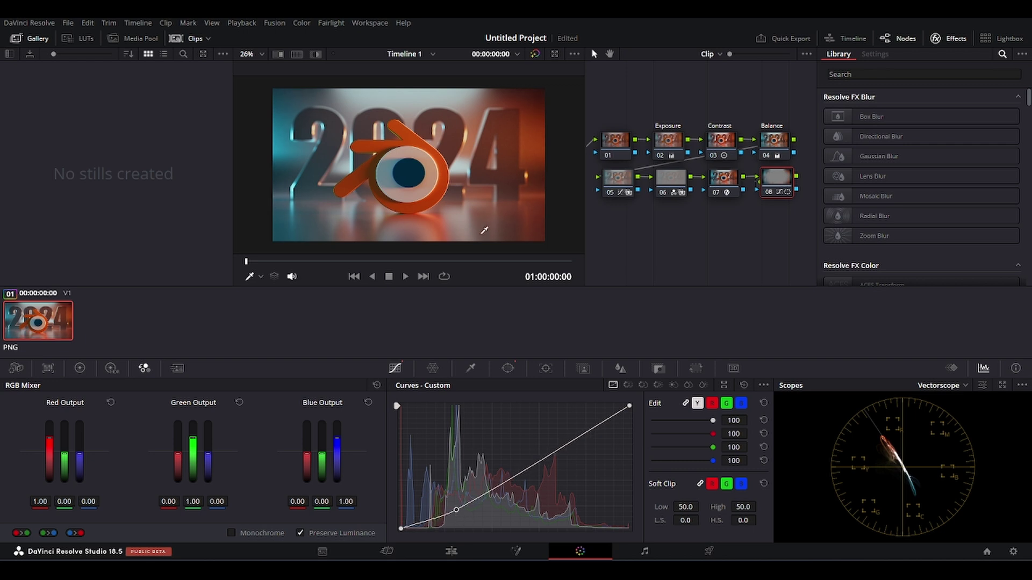
key("ctrl+s")
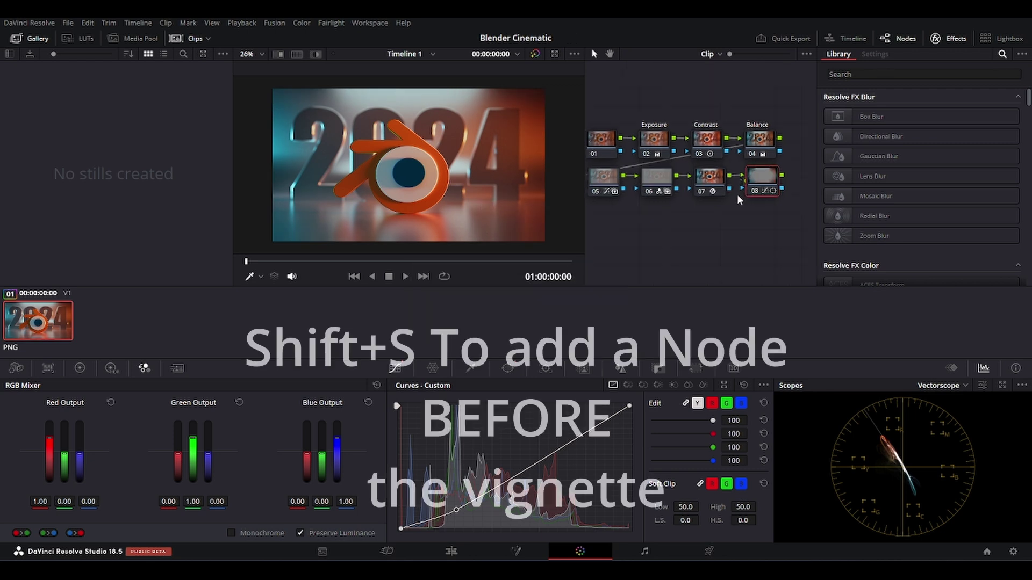
- Move the vignette node aside, insert a new serial node before it, and apply the Glow effect to the new node
left_click_drag(759, 188, 790, 231)
key("shift+s")
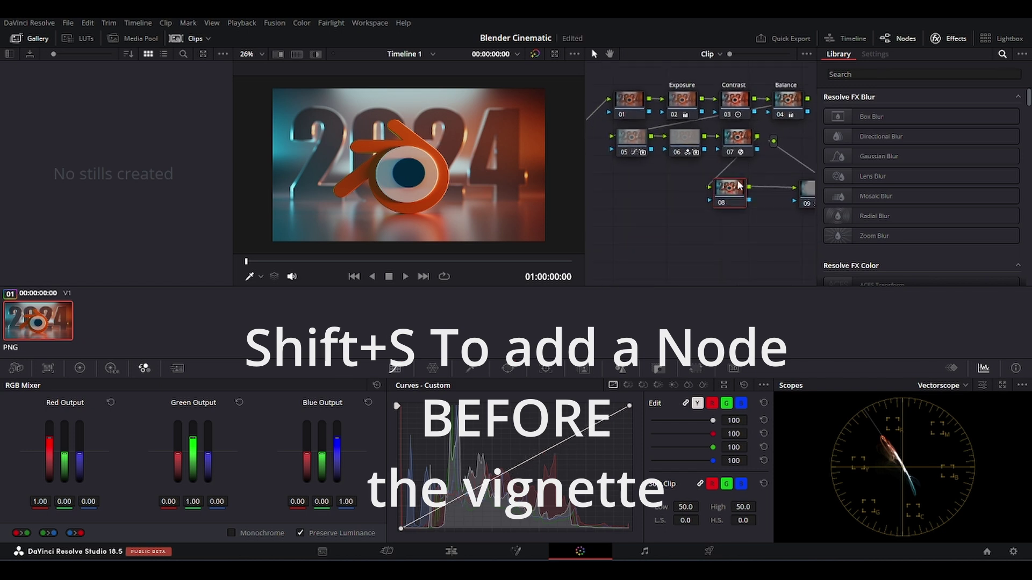
left_click(869, 71)
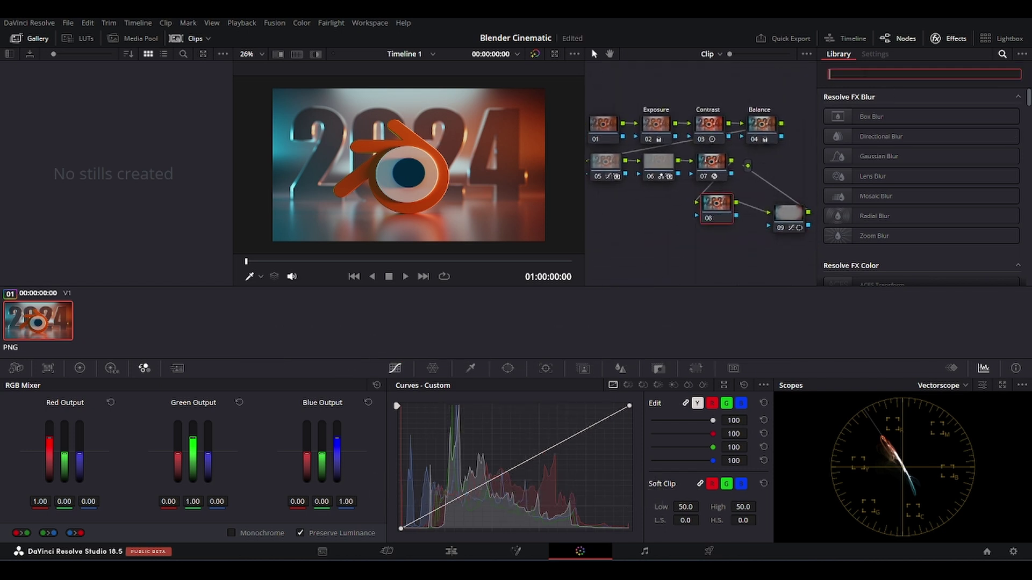
type("Glow")
left_click_drag(866, 116, 724, 209)
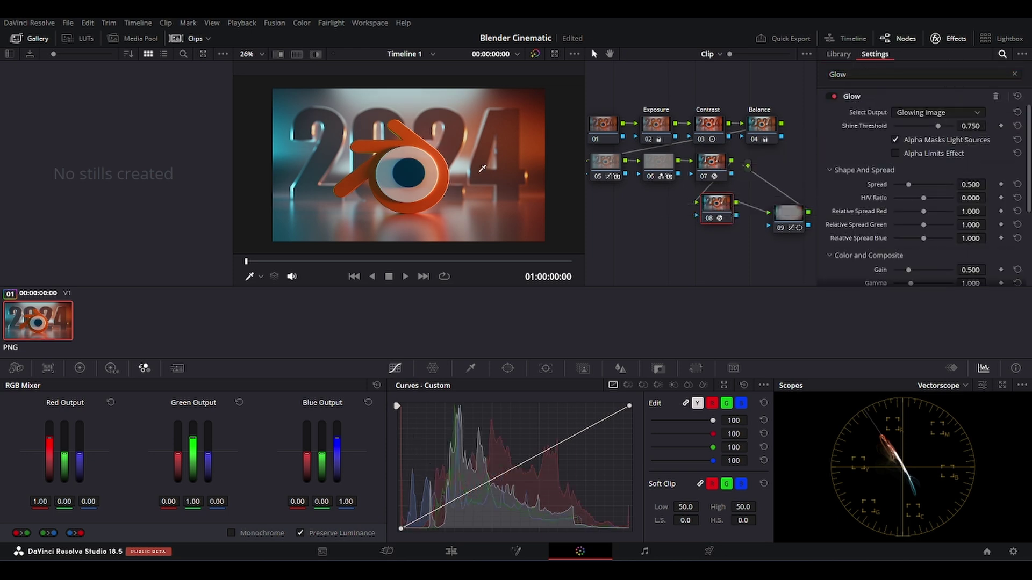
- Set the Glow effect's gain to 0.661 and inspect the result in the image
scroll(478, 171, "up", 2)
scroll(431, 193, "down", 1)
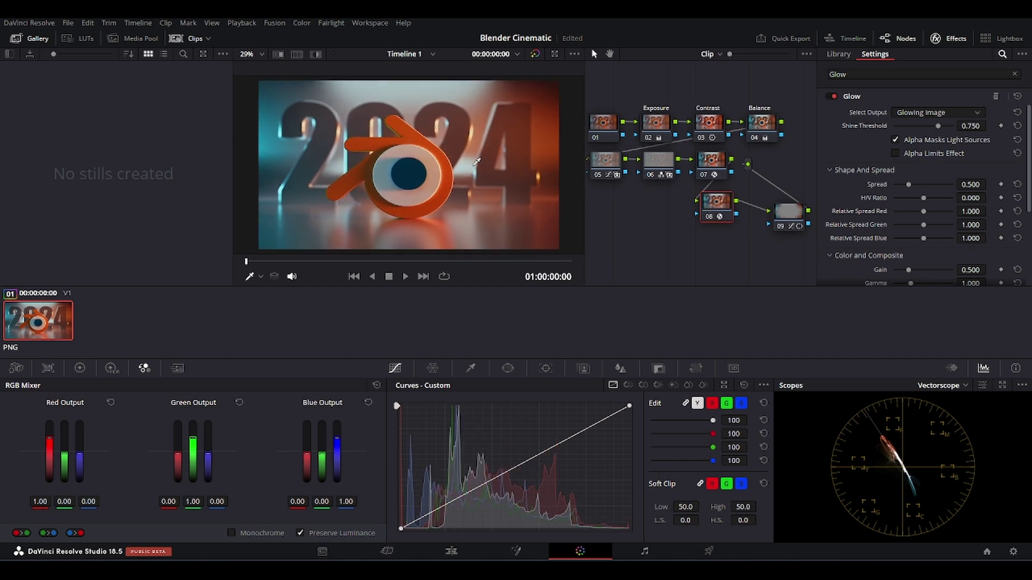
scroll(476, 161, "down", 1)
scroll(891, 242, "down", 4)
mouse_move(950, 274)
left_mouse_down()
mouse_move(892, 273)
mouse_move(970, 275)
left_mouse_up()
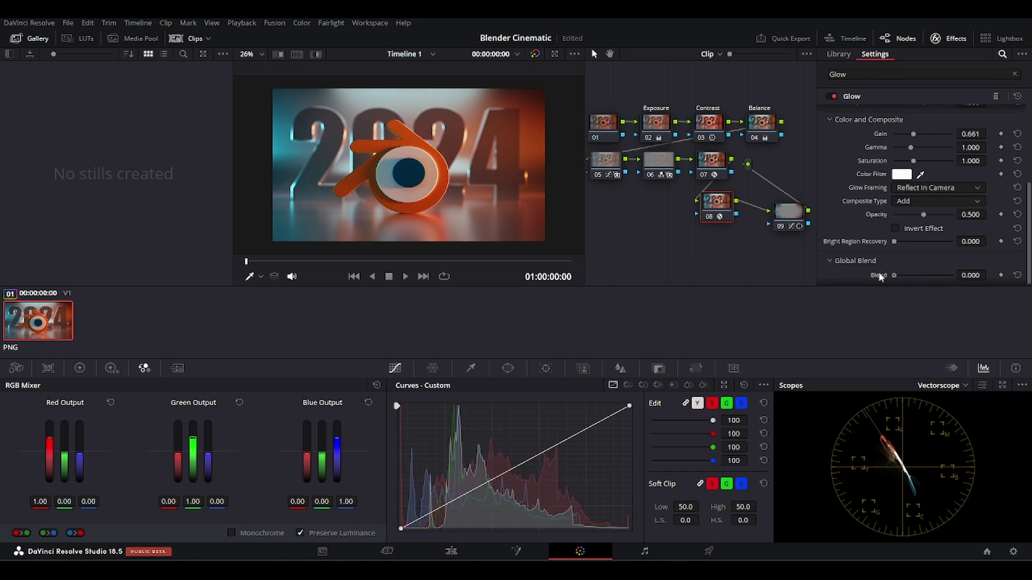
scroll(446, 166, "down", 2)
scroll(447, 165, "up", 2)
scroll(458, 163, "up", 1)
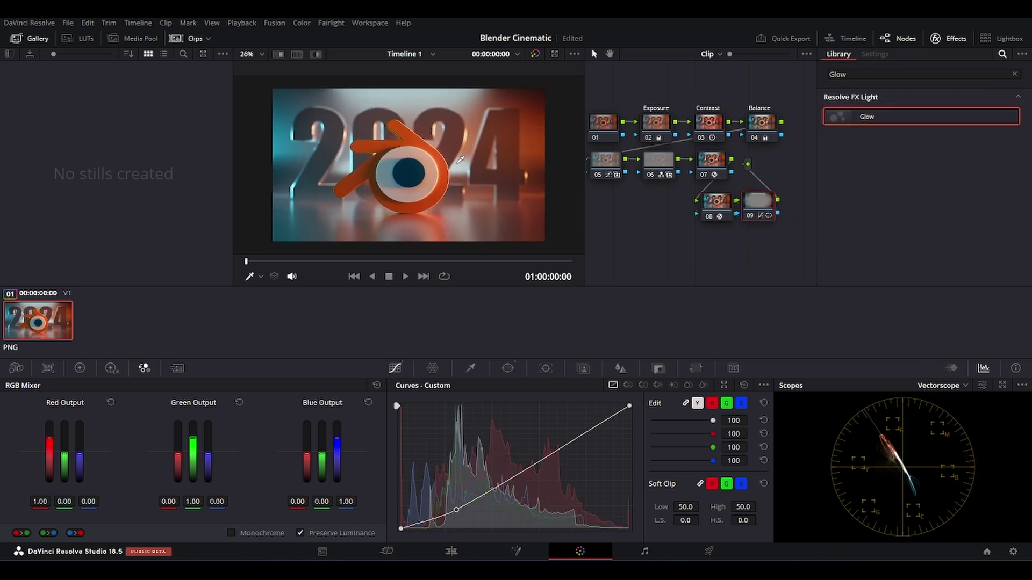
scroll(459, 164, "down", 1)
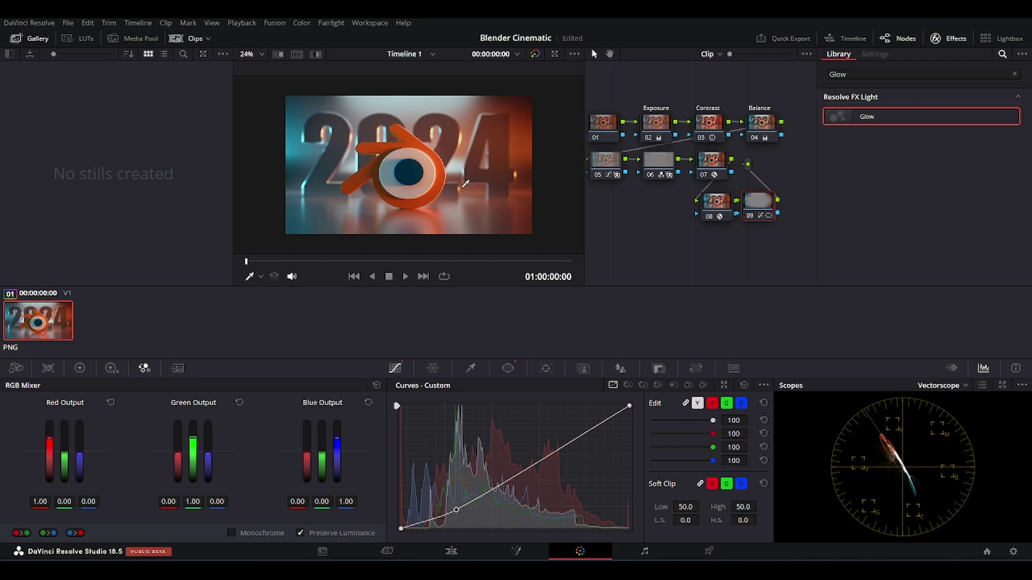
- Compare the image with the whole color grade bypassed and enabled
key("shift+d")
scroll(466, 184, "up", 2)
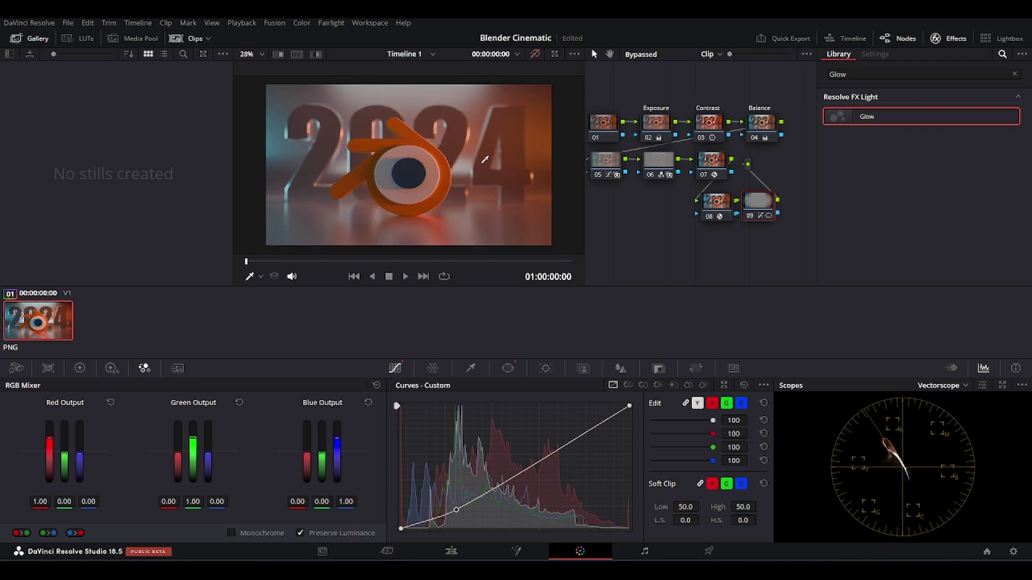
key("shift+d")
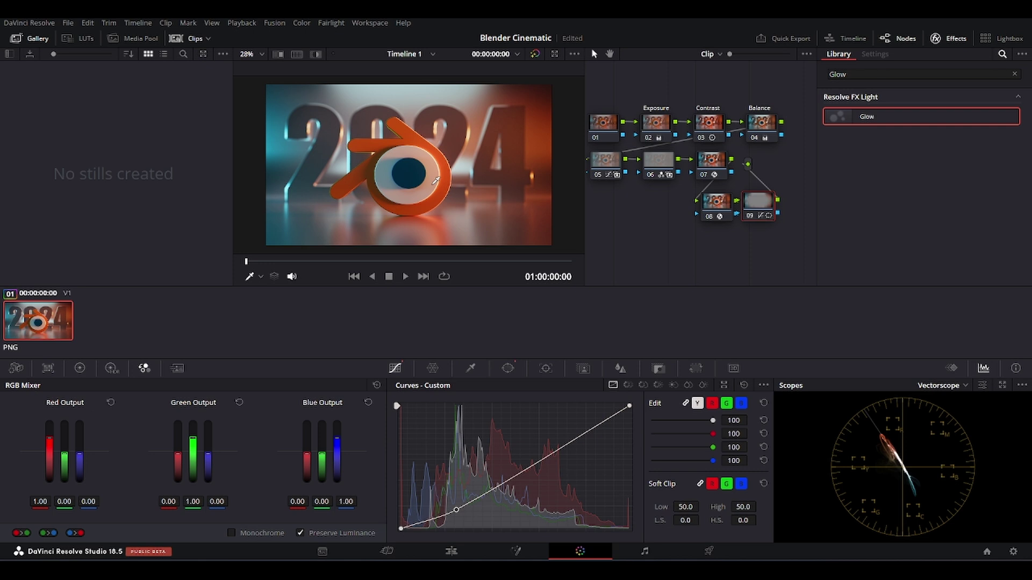
- Toggle the full grade off and on again to check the graded image against the original render
key("shift+d")
key("shift+d")
key("shift+d")
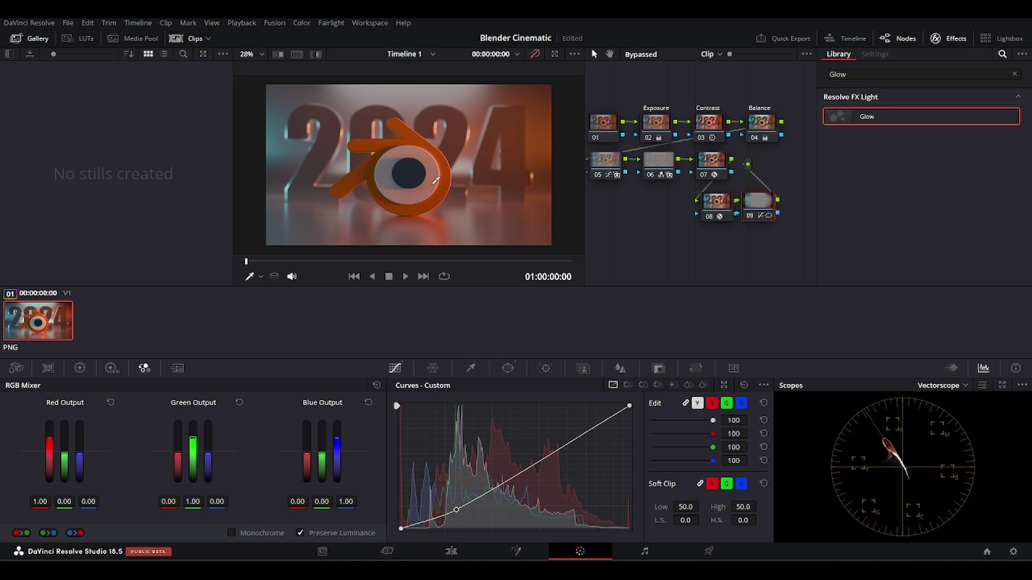
key("shift+d")
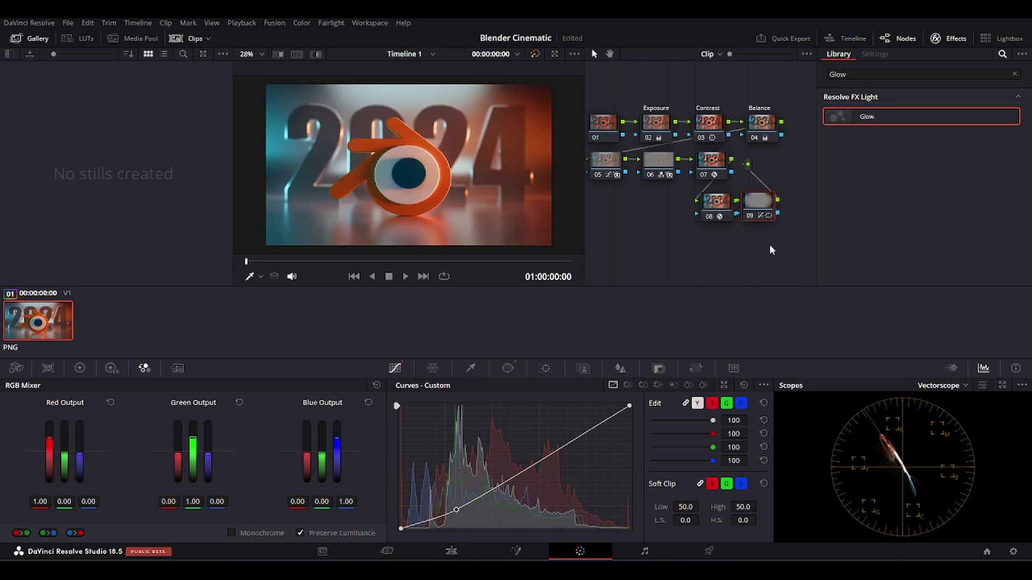
- Add a serial node after the vignette node and apply the Film Grain effect to it
key("alt+s")
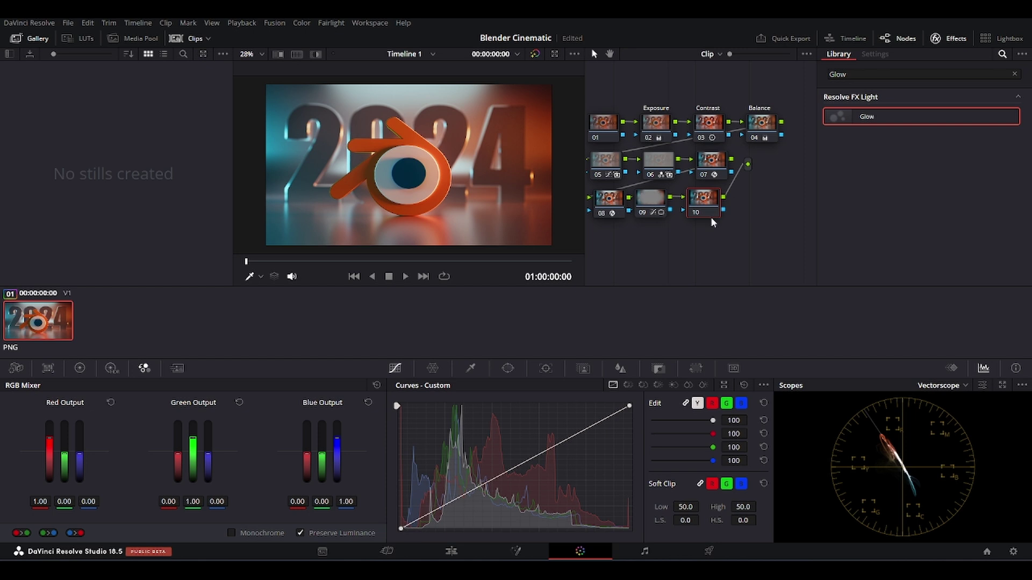
double_click(882, 78)
type("Film g")
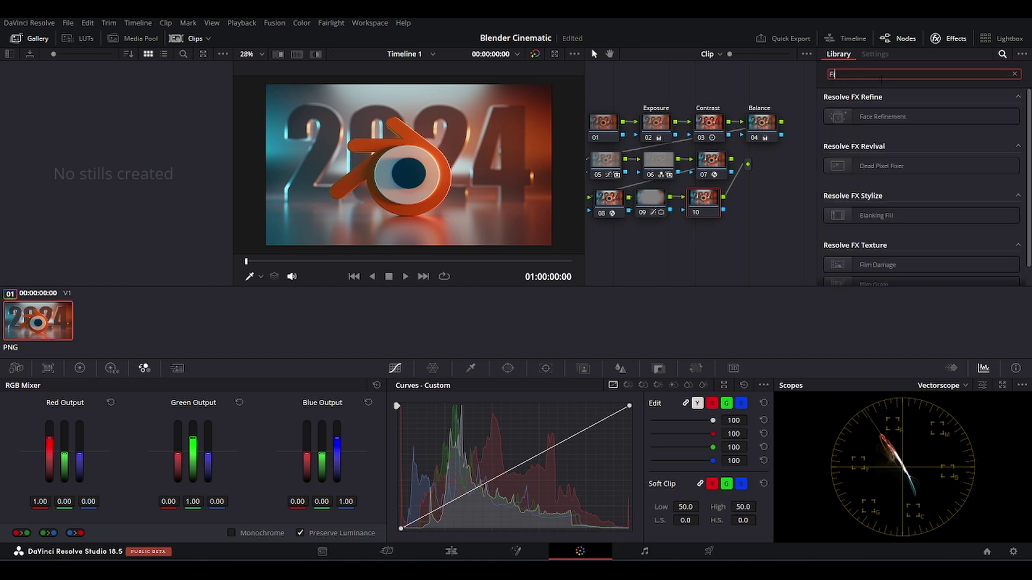
left_click_drag(882, 117, 704, 200)
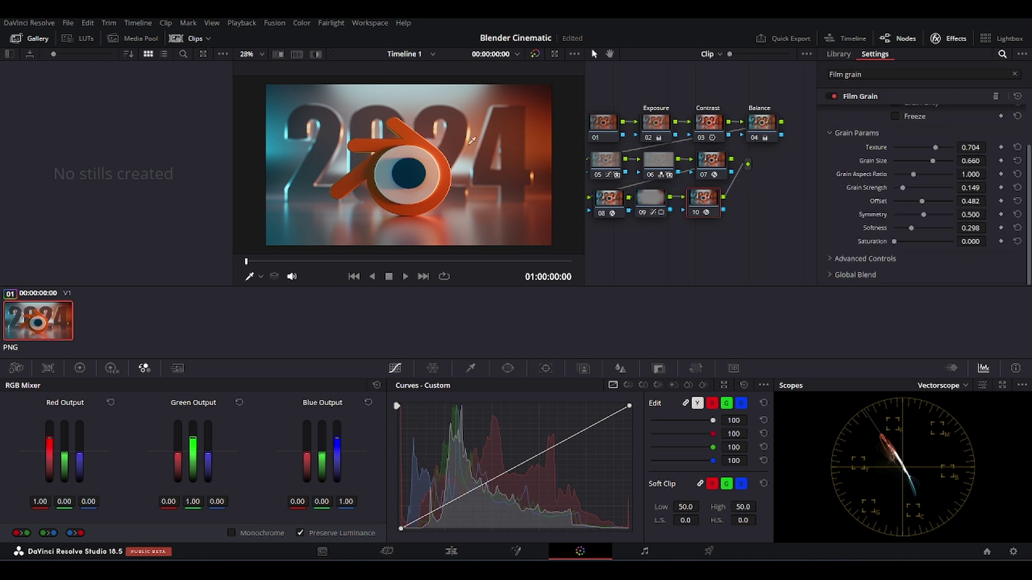
- Examine the film grain up close on the logo and background, comparing with the grain node disabled and enabled
scroll(471, 141, "up", 10)
scroll(430, 159, "up", 6)
key("ctrl+d")
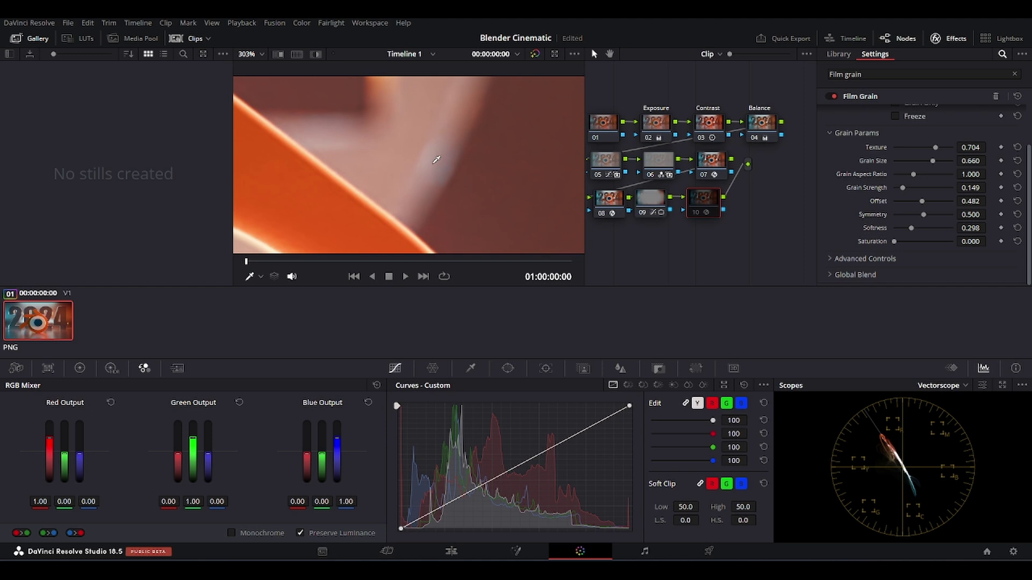
middle_click_drag(436, 159, 315, 143)
key("ctrl+d")
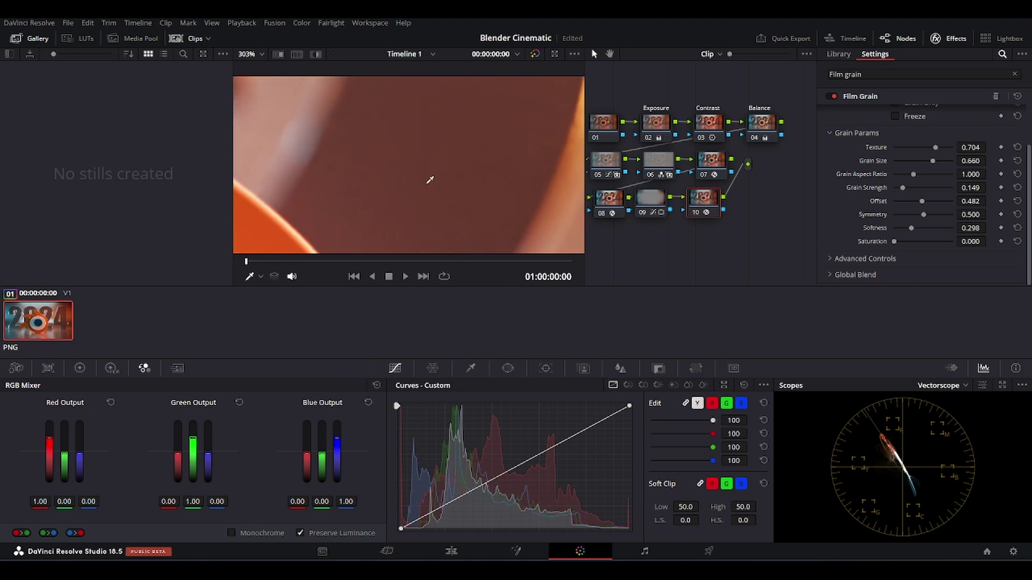
middle_click_drag(460, 178, 339, 149)
key("ctrl+d")
key("ctrl+d")
middle_click_drag(410, 152, 444, 149)
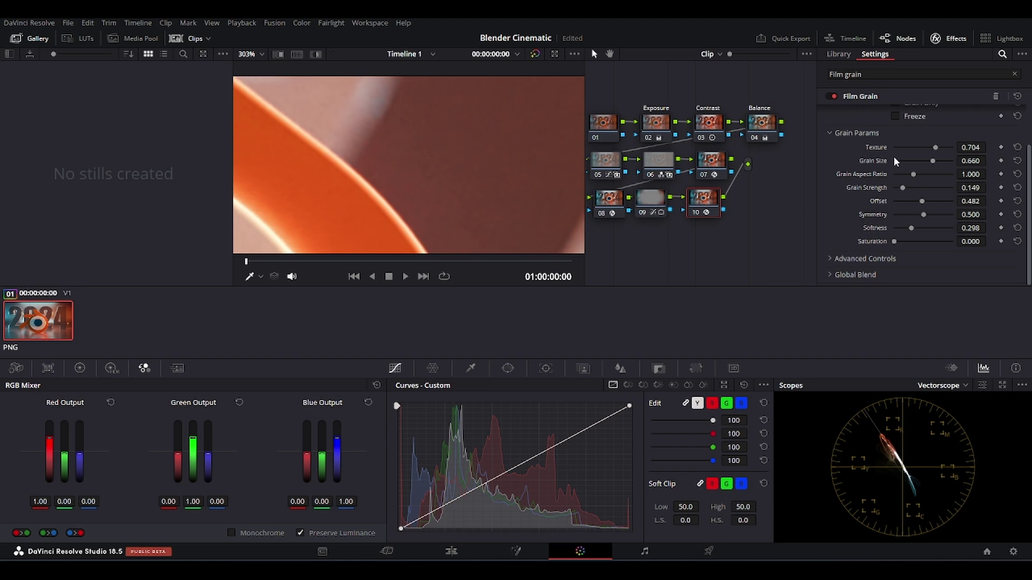
- Switch the Film Grain effect to the 16mm 500T preset
scroll(893, 156, "up", 2)
left_click(918, 114)
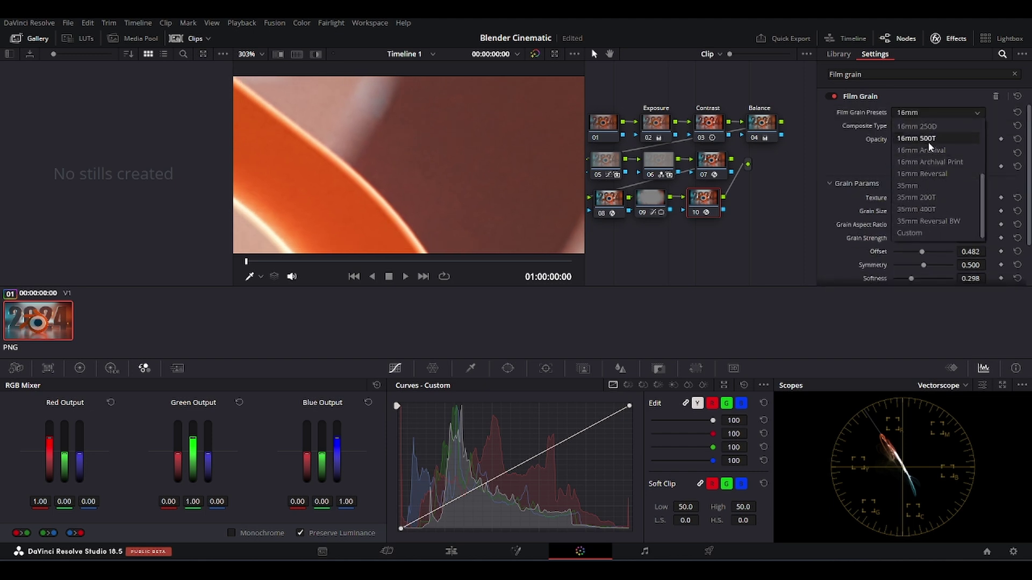
left_click(929, 140)
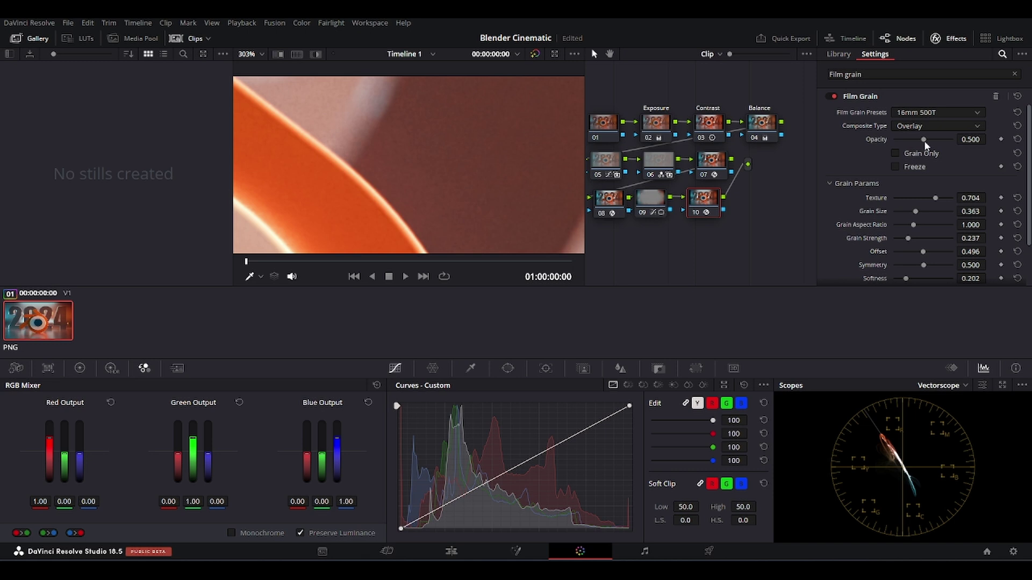
- Set the film grain's texture to 0.725, grain size to 0.376 and grain strength to 0.331, checking the image
left_click_drag(936, 200, 928, 238)
scroll(456, 154, "down", 10)
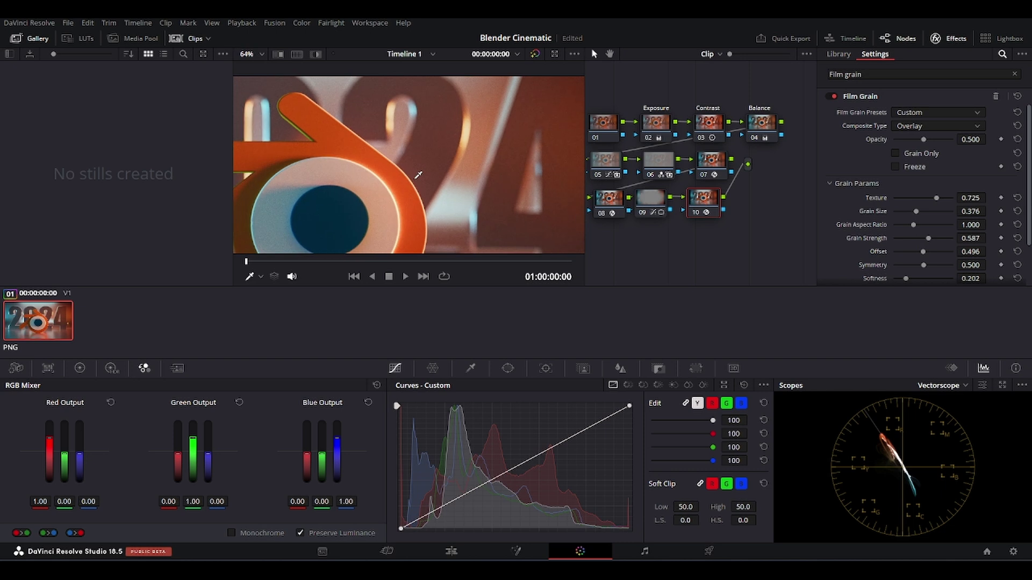
scroll(455, 153, "up", 1)
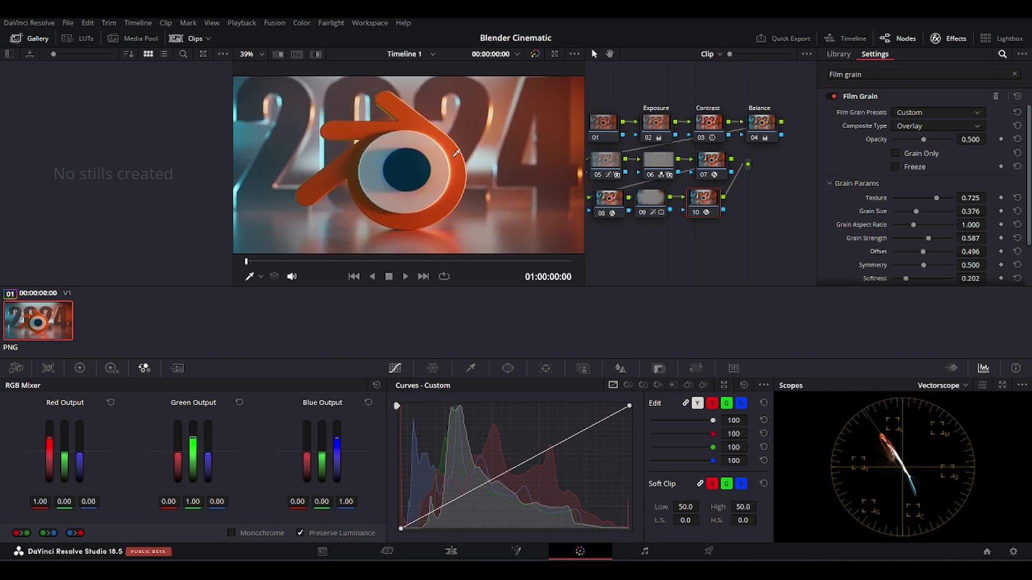
scroll(476, 160, "up", 4)
scroll(422, 187, "down", 3)
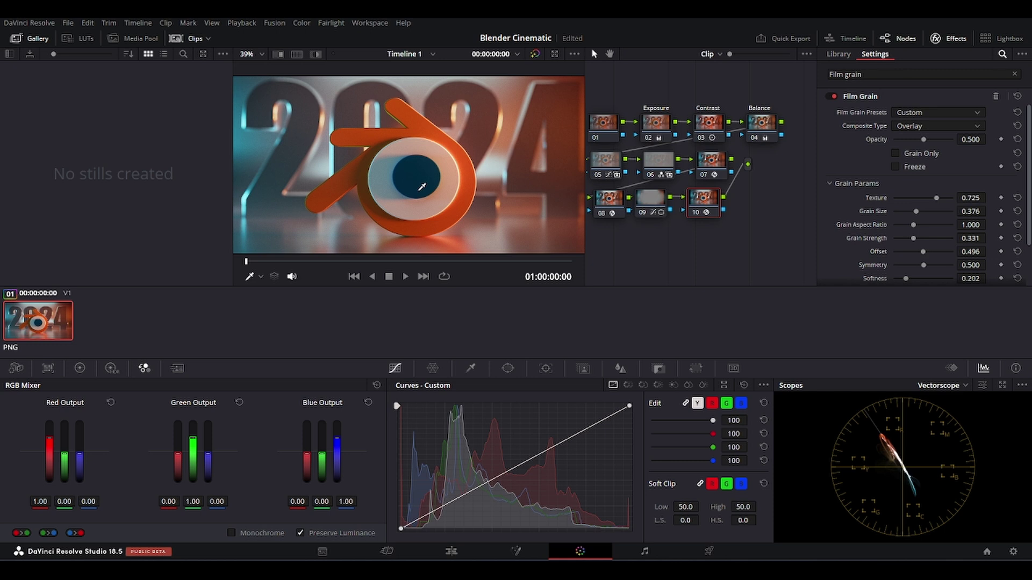
- Compare the whole image, including the film grain, with the color grade bypassed and enabled
key("shift+d")
key("shift+d")
key("shift+d")
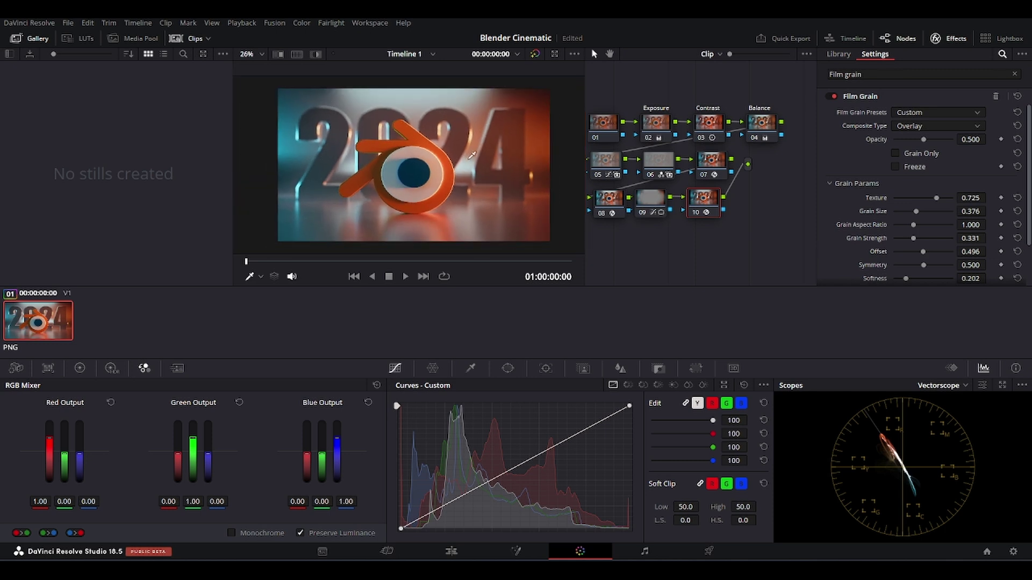